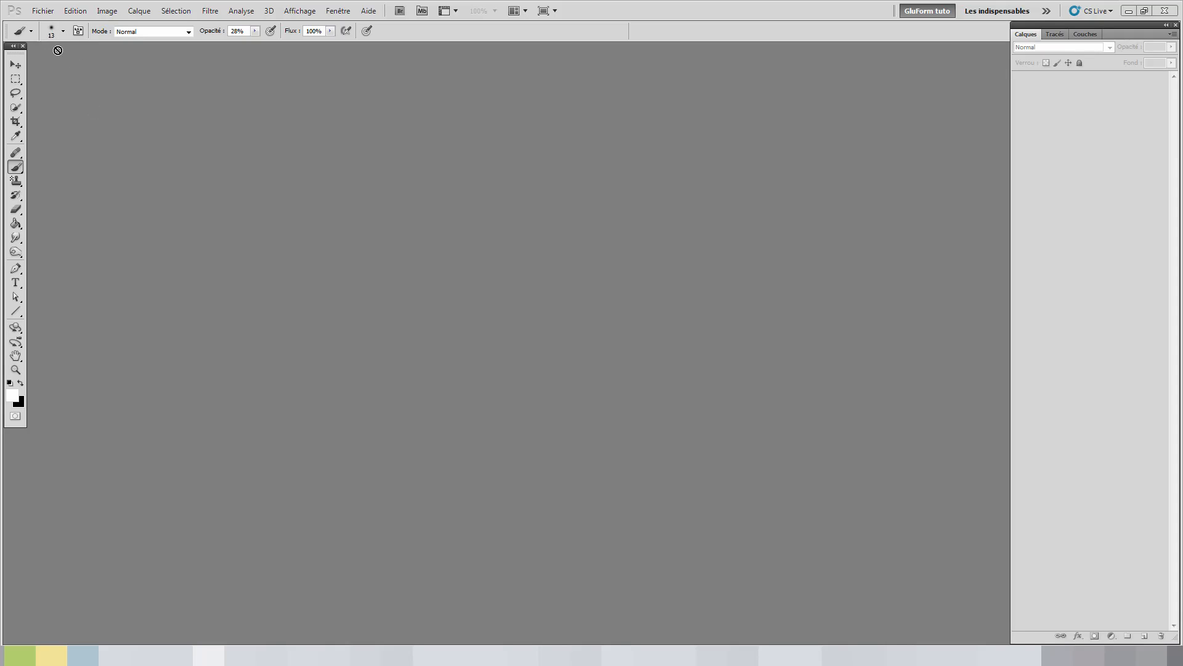
Open the image 01-fraises.jpg from the Aquarelle folder.
{"action": "left_click", "coordinate": [43, 11]}
{"action": "left_click", "coordinate": [52, 33]}
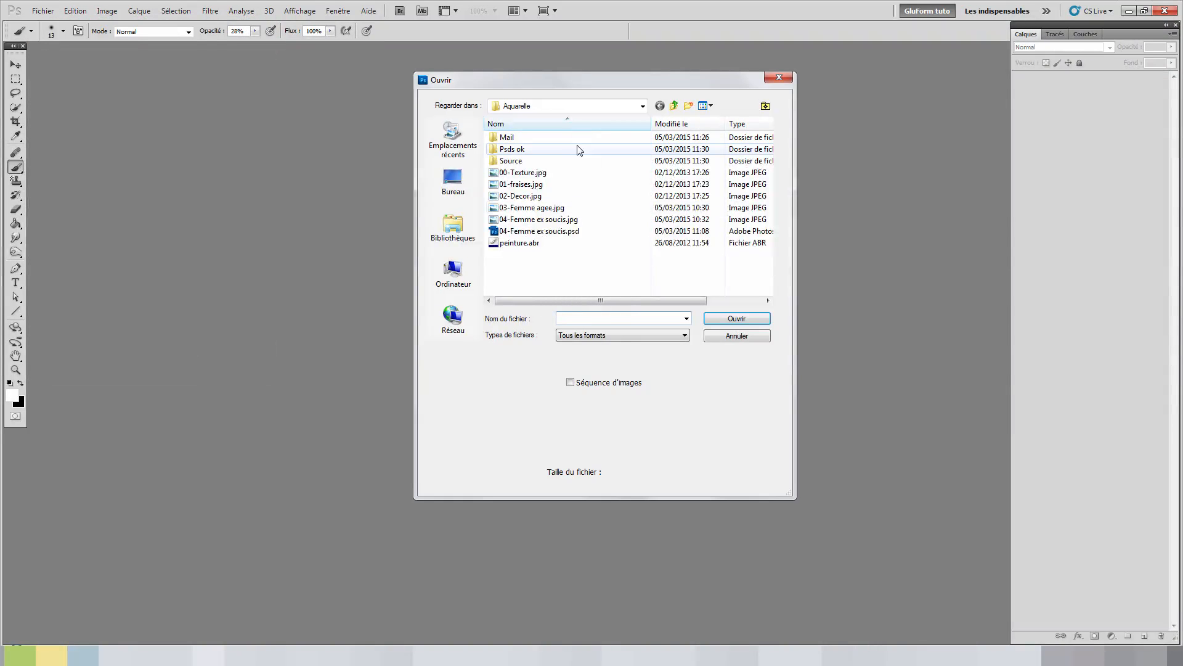
{"action": "left_click", "coordinate": [519, 185]}
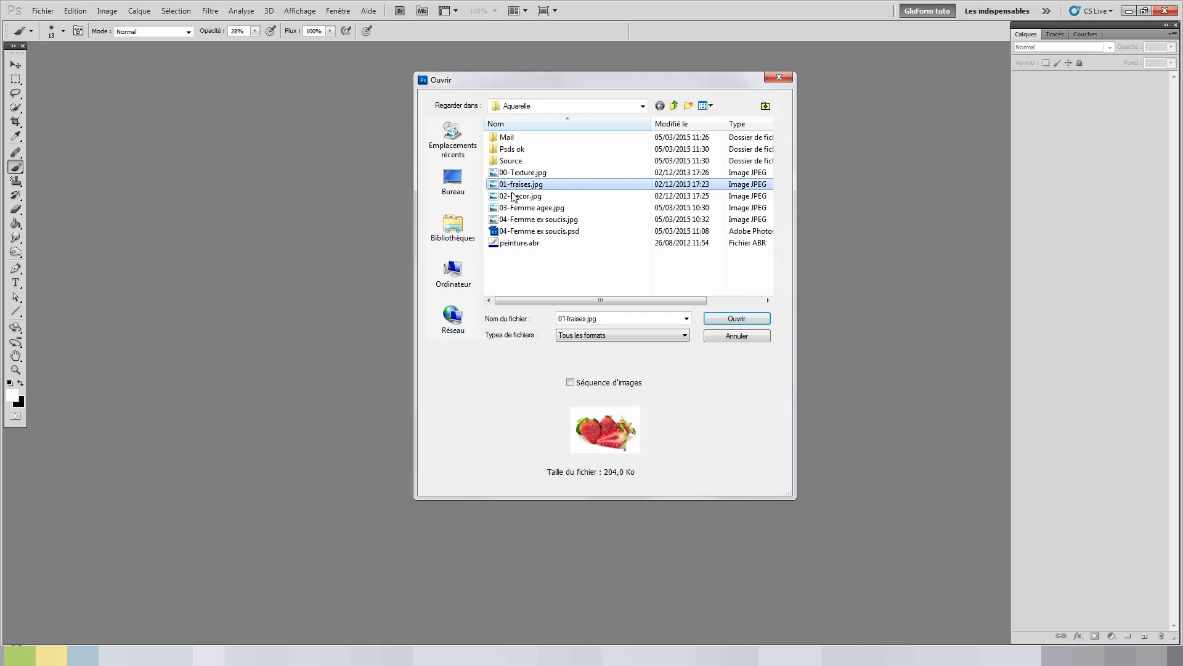
{"action": "left_click", "coordinate": [736, 316]}
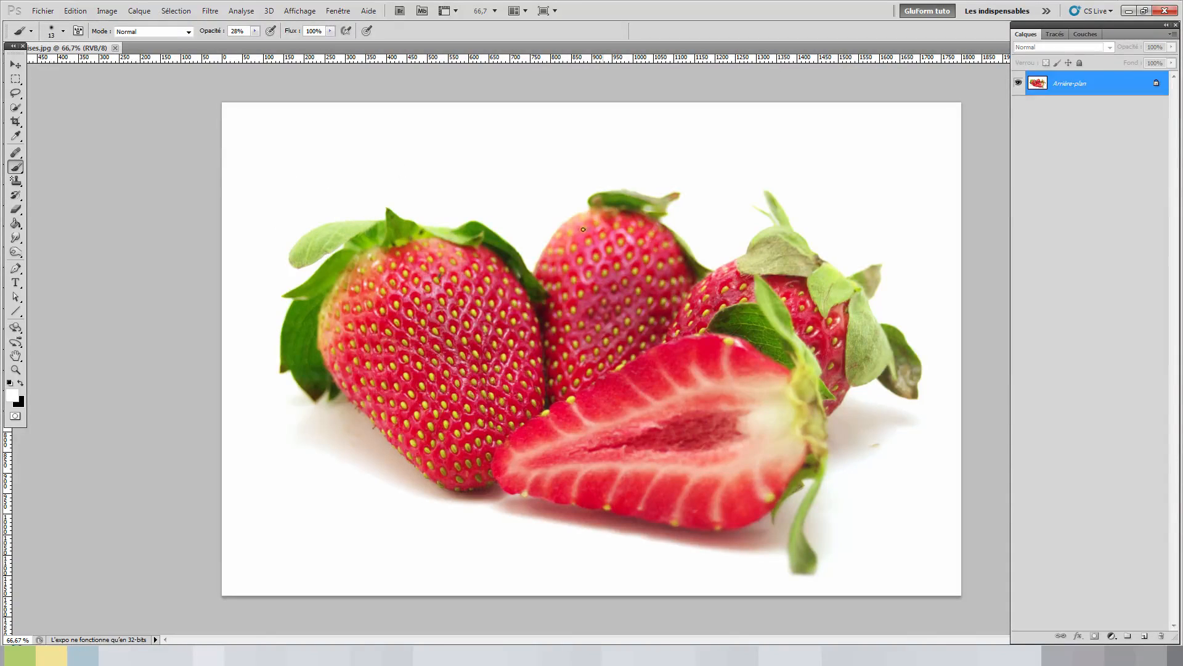
Make three copies of the background layer and hide the two uppermost copies.
{"action": "left_click_drag", "start_coordinate": [1069, 26], "coordinate": [1059, 25]}
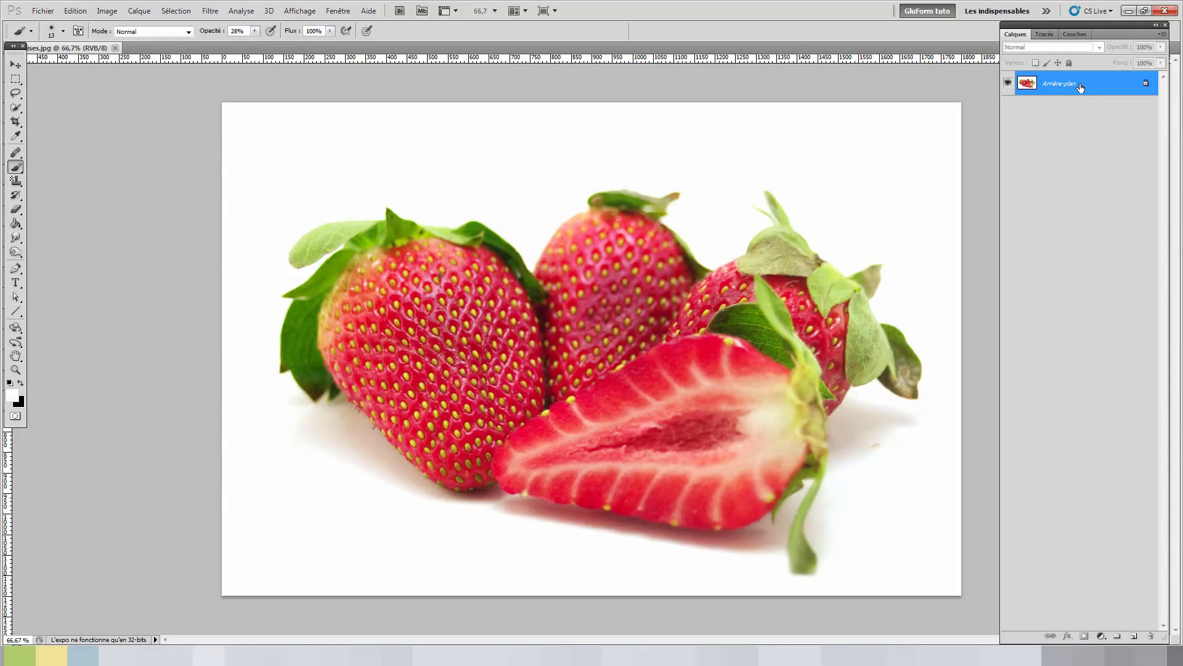
{"action": "left_click_drag", "start_coordinate": [1077, 87], "coordinate": [1134, 635]}
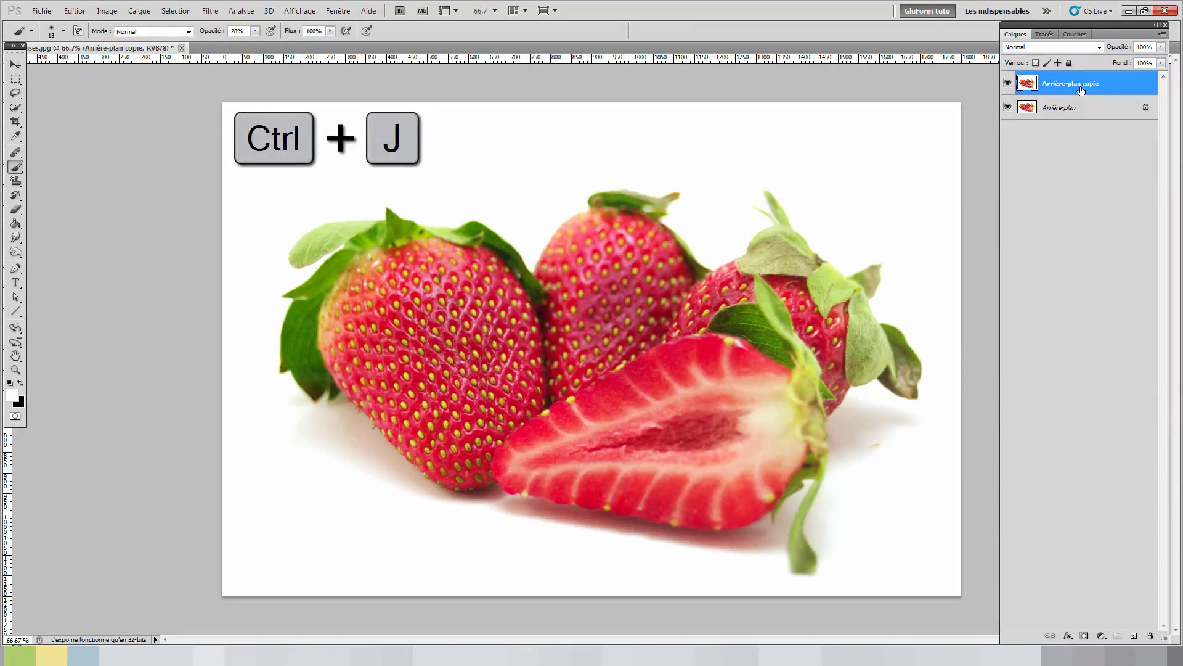
{"action": "key", "text": "ctrl+j"}
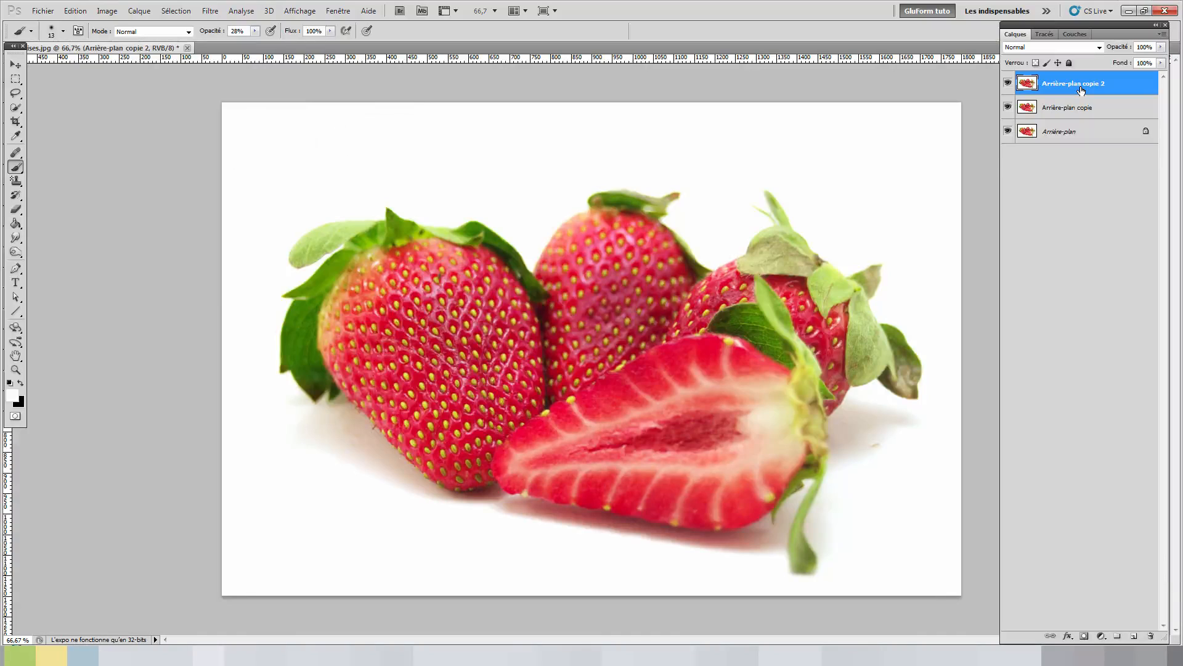
{"action": "key", "text": "ctrl+j"}
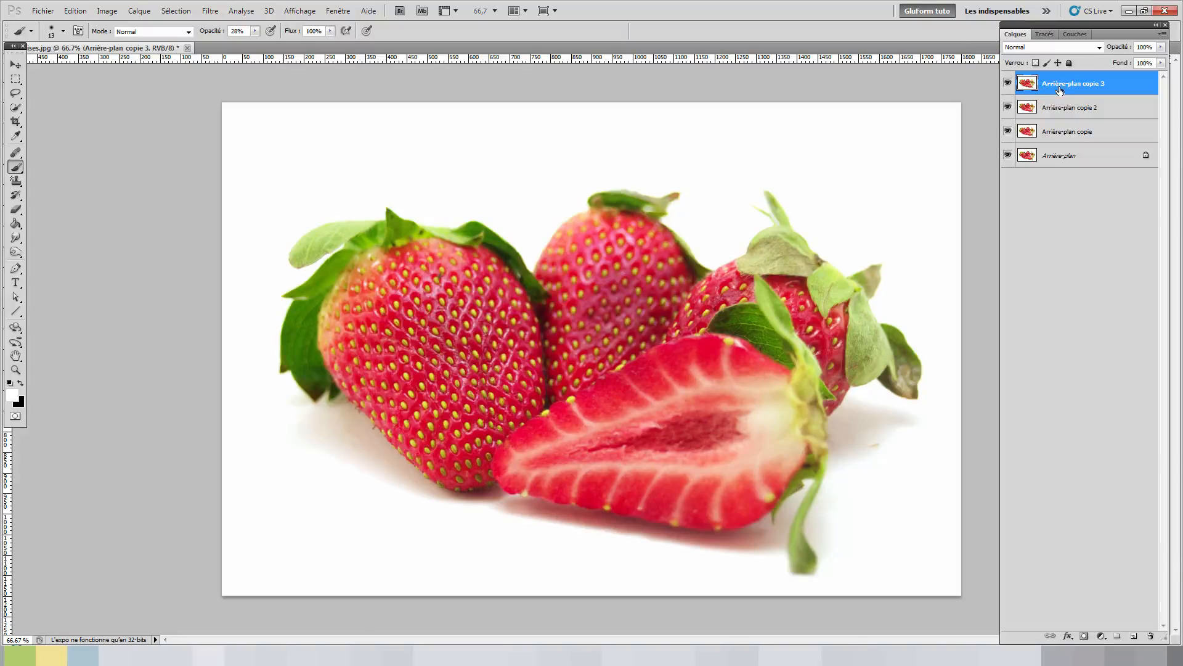
{"action": "left_click", "coordinate": [1009, 83]}
{"action": "left_click", "coordinate": [1008, 108]}
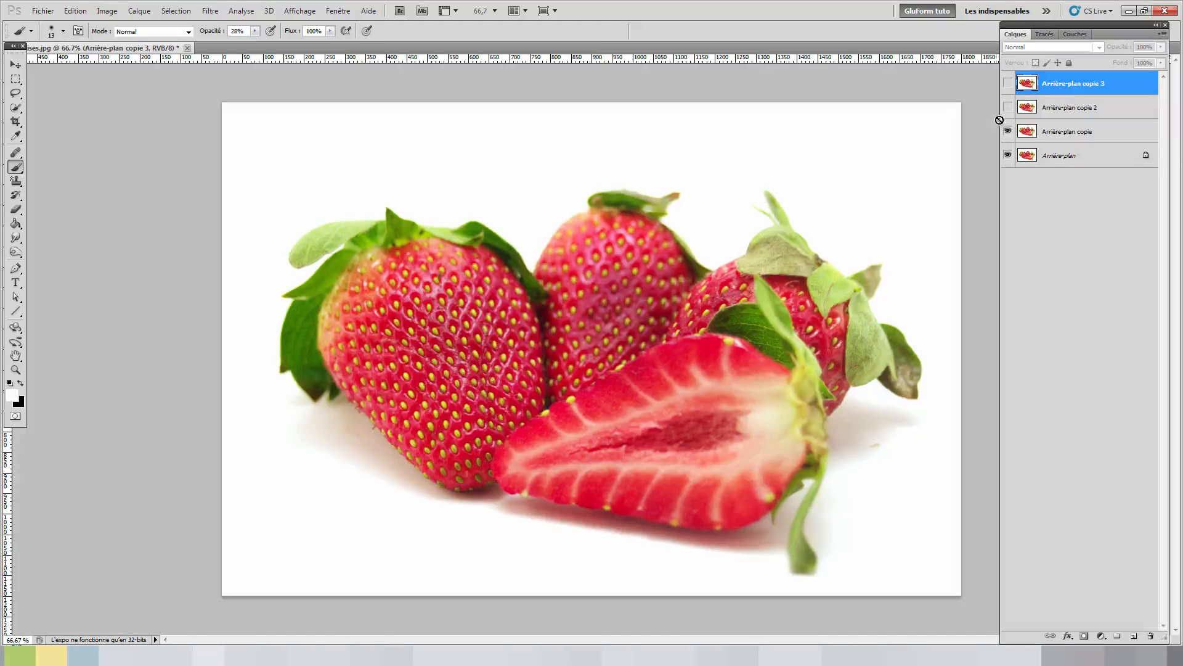
Add a new layer directly above the Arrière-plan layer and fill it with white using the Paint Bucket tool.
{"action": "left_click", "coordinate": [1058, 158]}
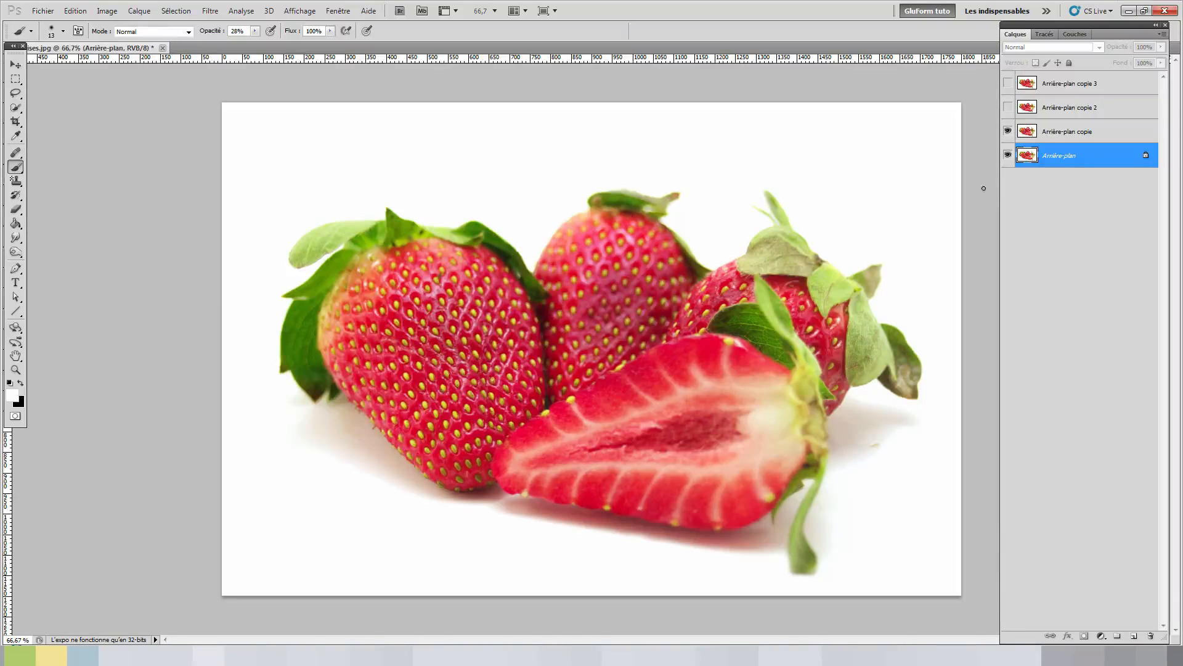
{"action": "left_click", "coordinate": [1134, 637]}
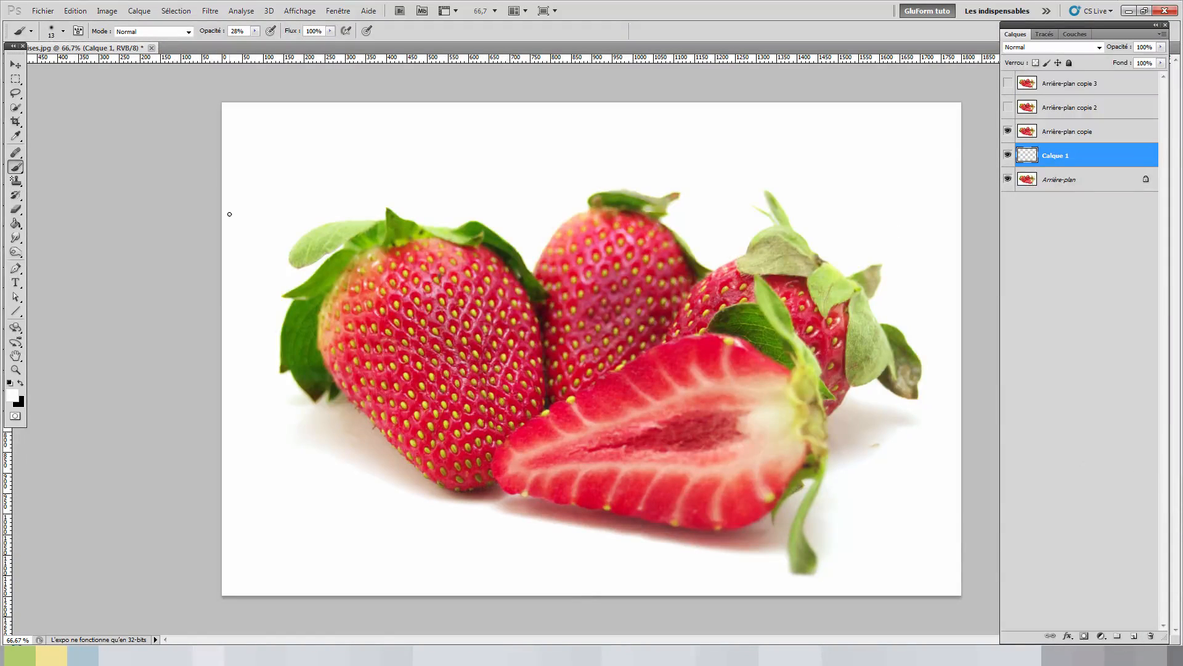
{"action": "left_click", "coordinate": [17, 226]}
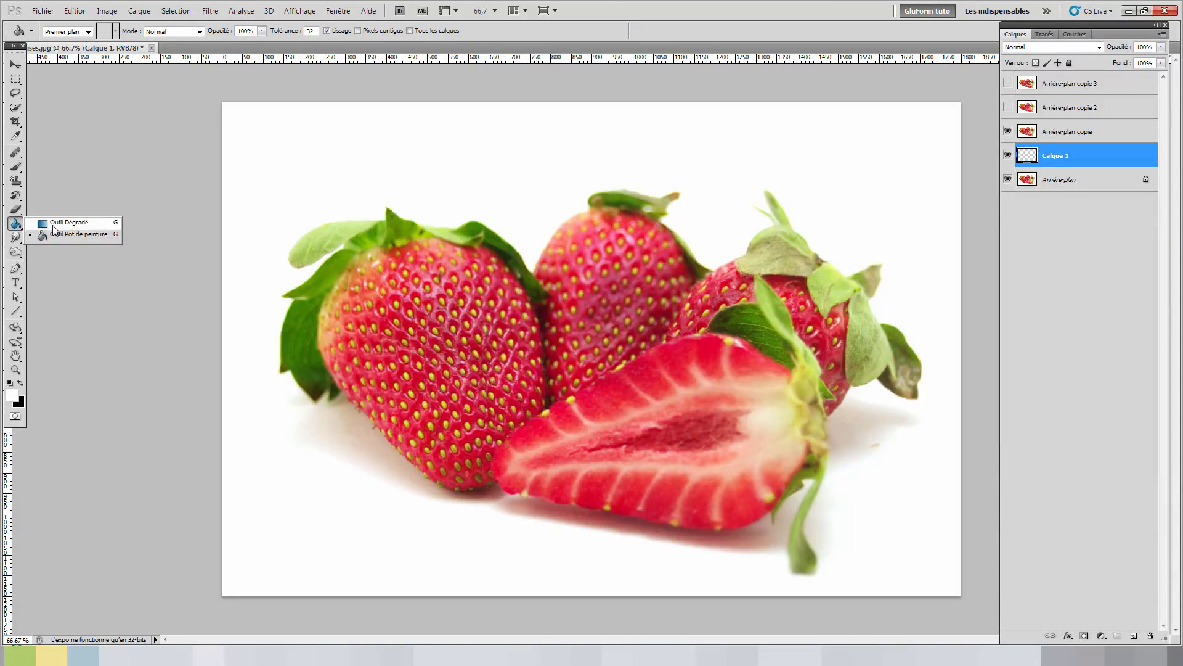
{"action": "left_click", "coordinate": [56, 233]}
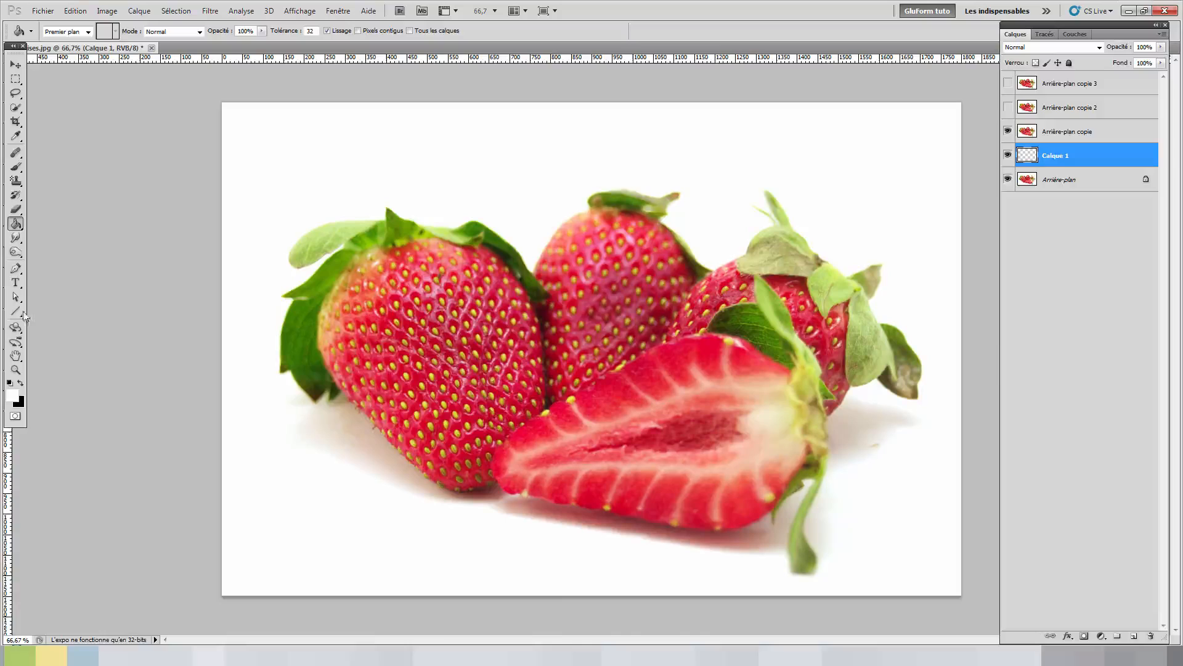
{"action": "left_click", "coordinate": [20, 383]}
{"action": "left_click", "coordinate": [21, 383]}
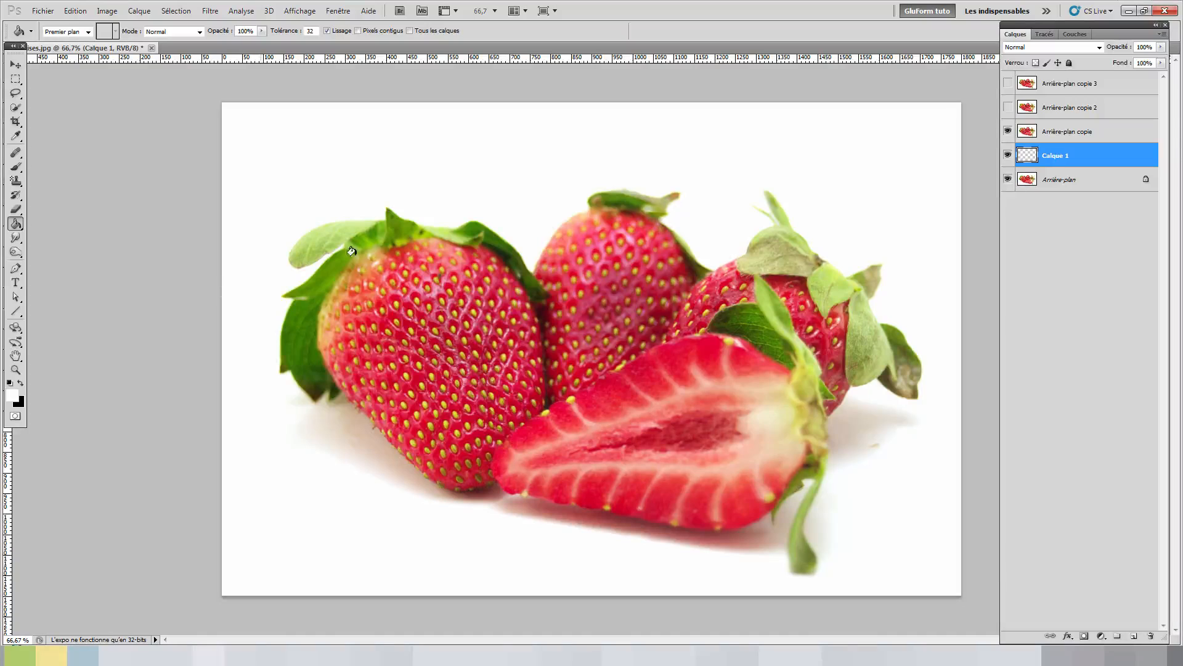
{"action": "left_click", "coordinate": [545, 159]}
{"action": "left_click", "coordinate": [1009, 134]}
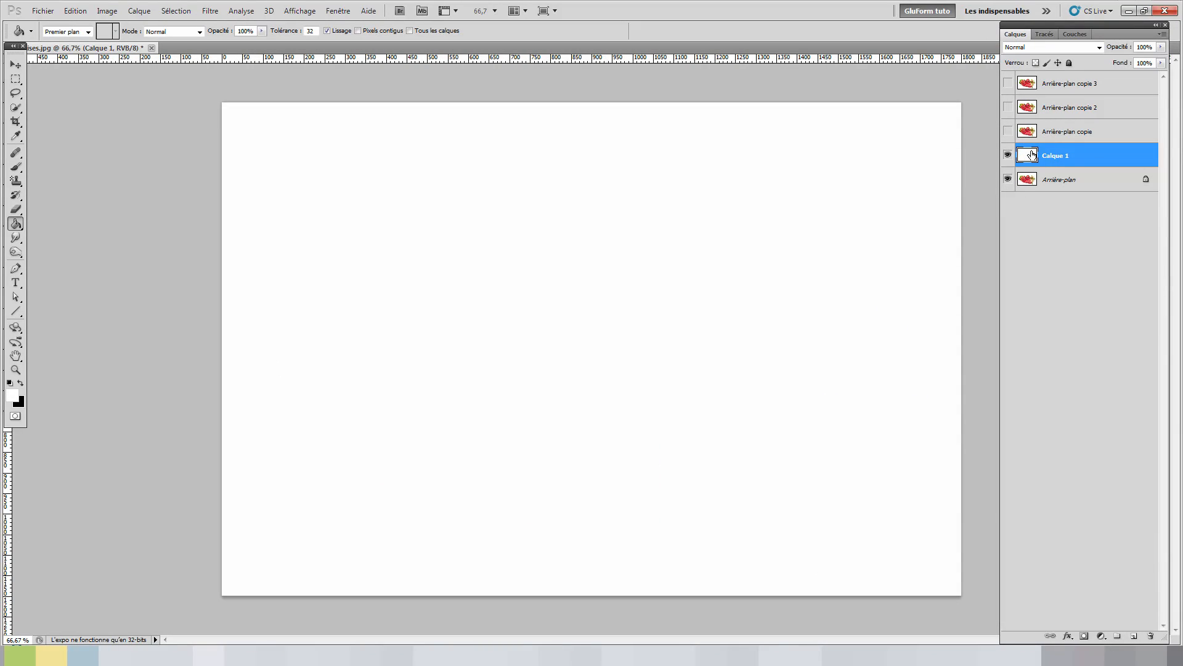
{"action": "left_click", "coordinate": [1008, 131]}
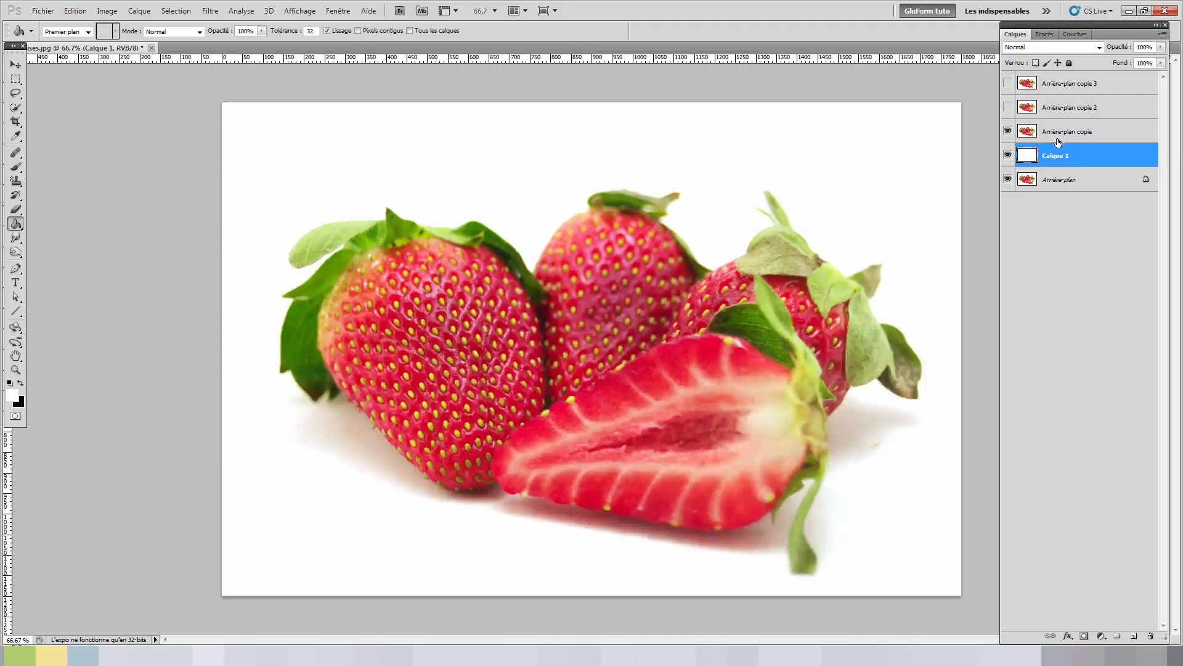
Rename the Arrière-plan copie layer as Decoupage.
{"action": "left_click", "coordinate": [1057, 132]}
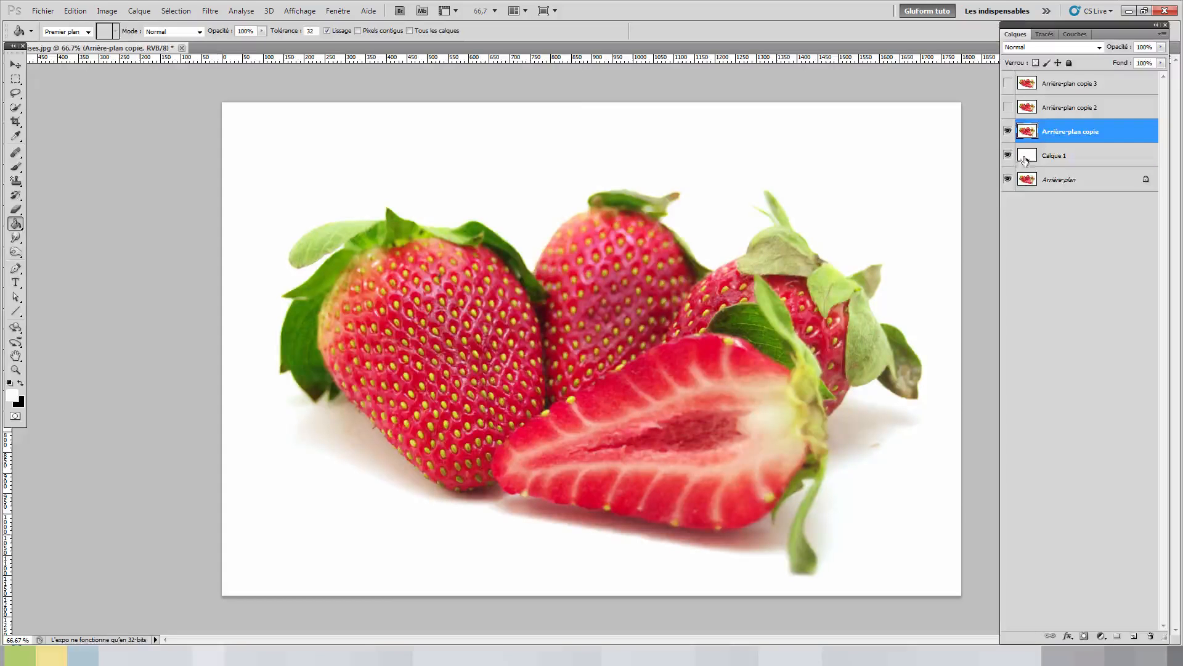
{"action": "double_click", "coordinate": [1049, 133]}
{"action": "type", "text": "Decoupage"}
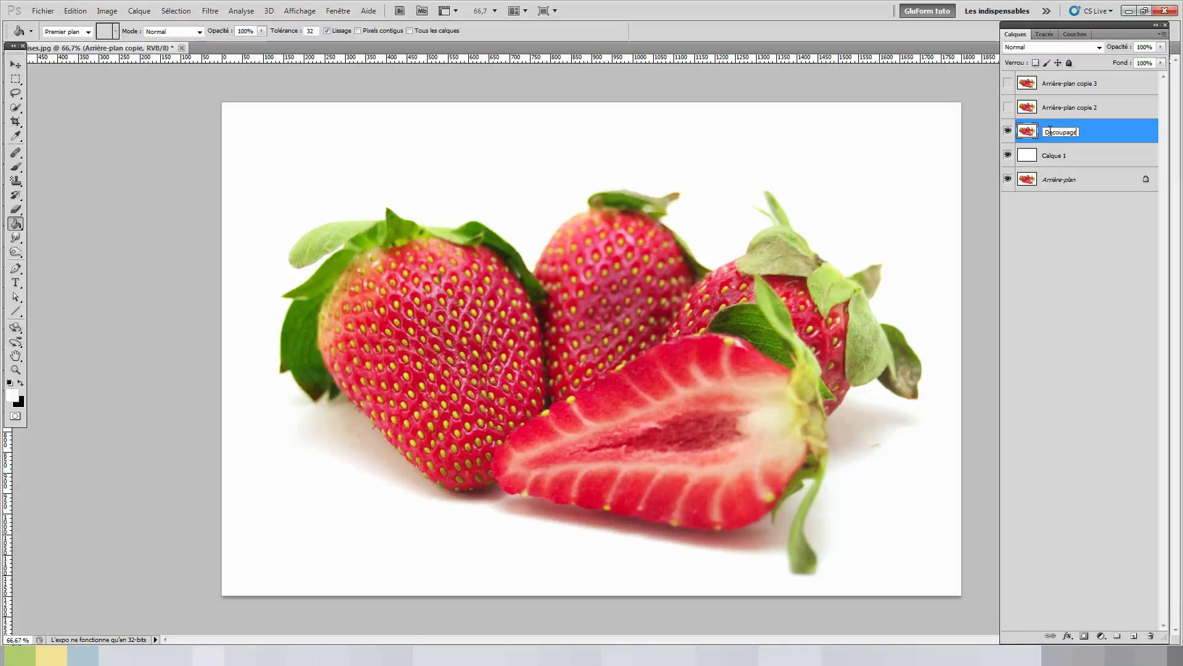
{"action": "left_click", "coordinate": [1089, 191]}
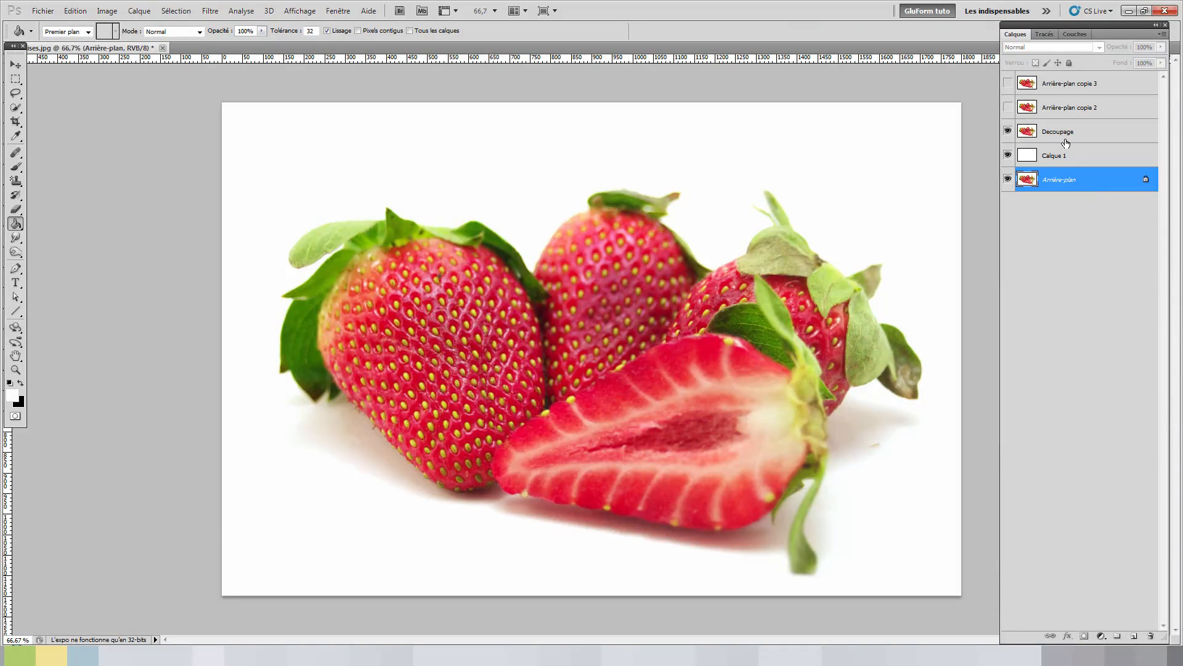
Apply the artistic Découpage filter to the Decoupage layer with Niveaux 4, Simplicité 4 and Fidélité 2.
{"action": "left_click", "coordinate": [1064, 141]}
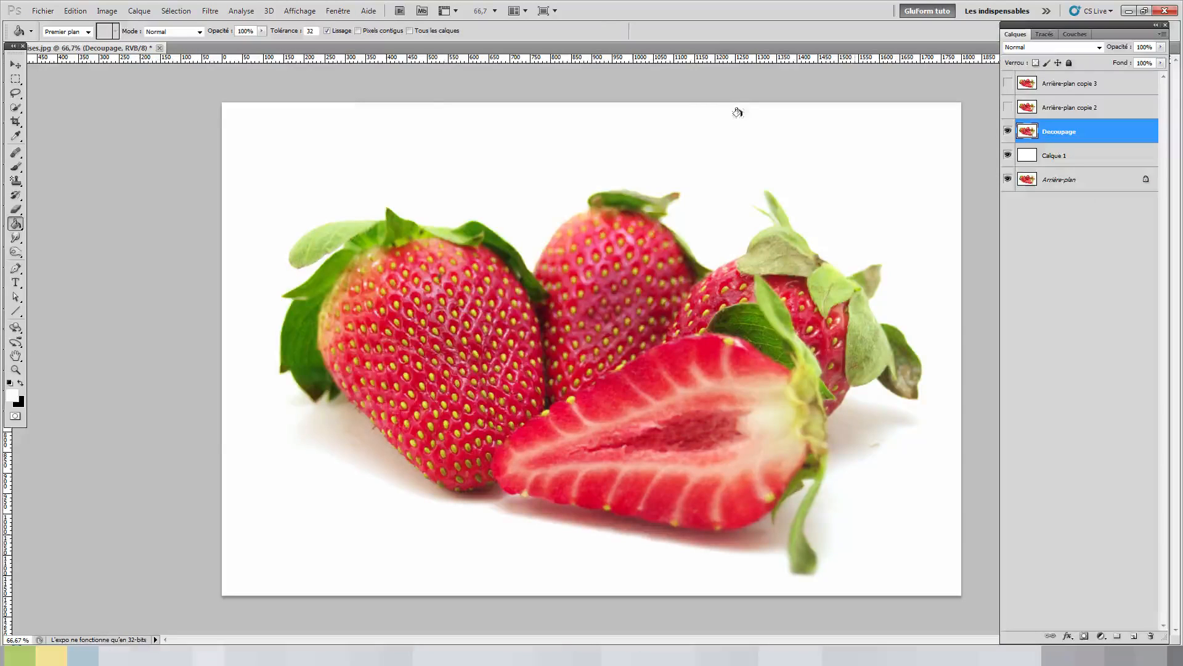
{"action": "left_click", "coordinate": [213, 11]}
{"action": "mouse_move", "coordinate": [255, 111]}
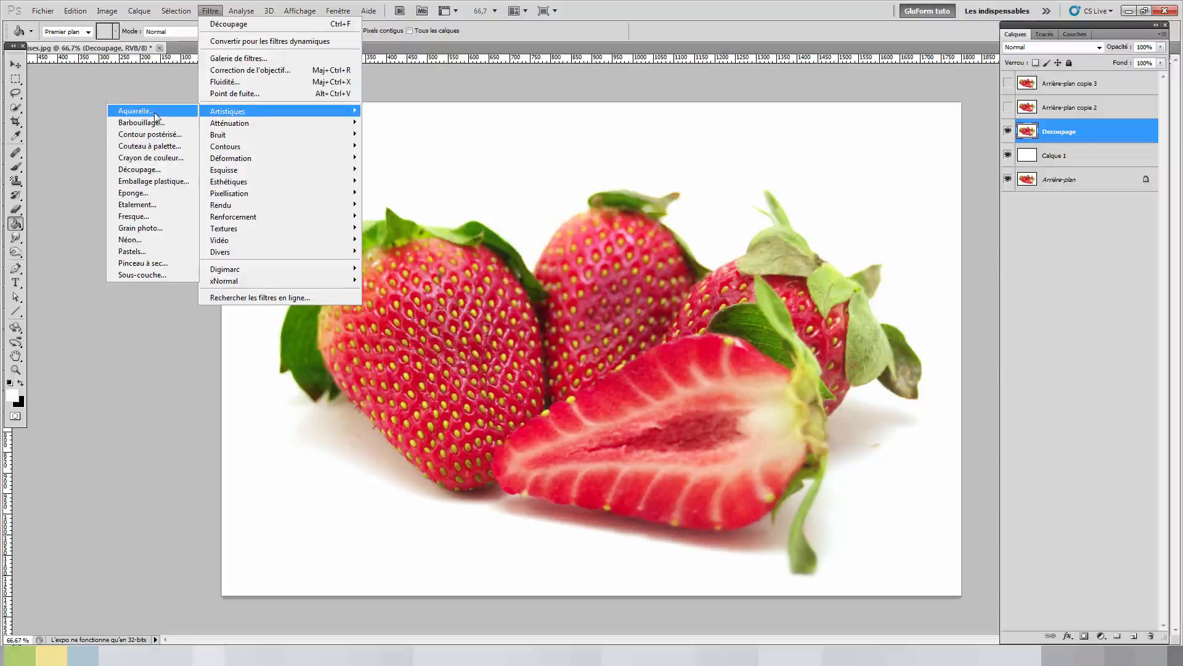
{"action": "left_click", "coordinate": [136, 170]}
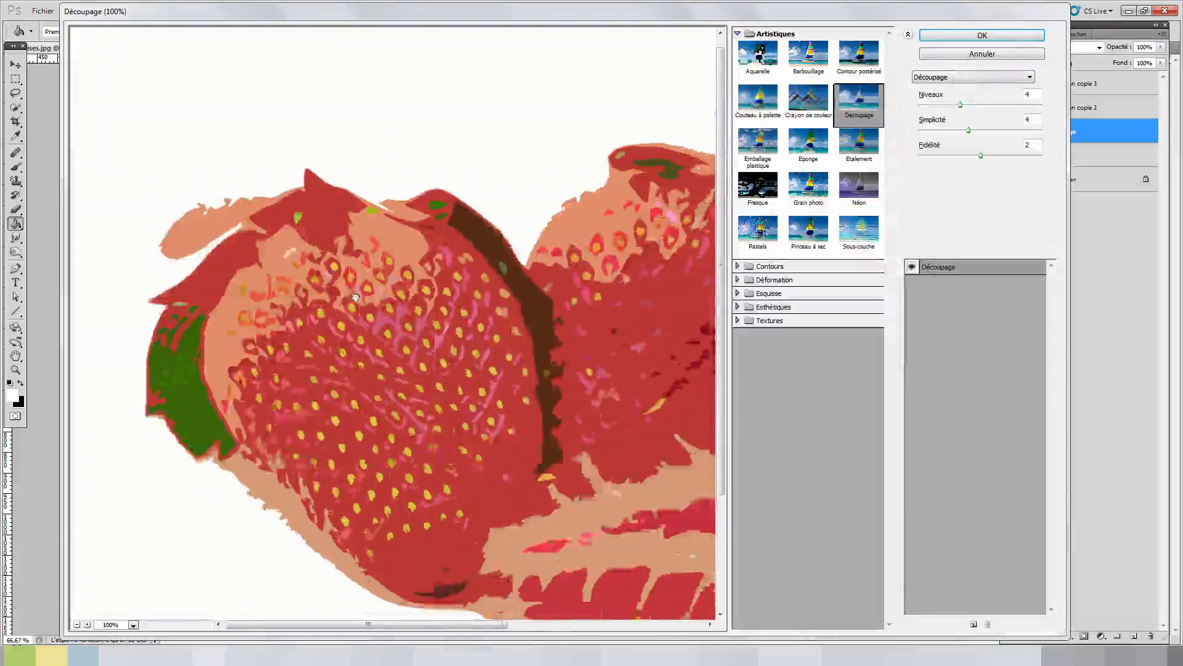
{"action": "left_click_drag", "start_coordinate": [356, 298], "coordinate": [300, 262]}
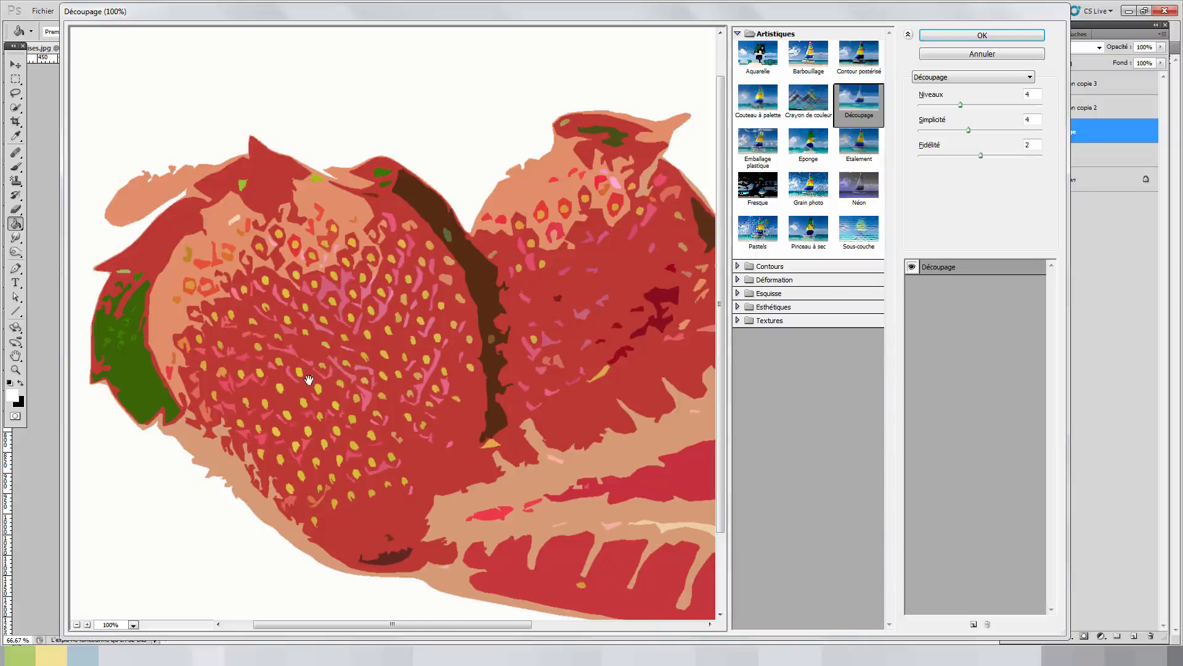
{"action": "left_click_drag", "start_coordinate": [513, 342], "coordinate": [302, 341]}
{"action": "left_click_drag", "start_coordinate": [498, 448], "coordinate": [462, 352]}
{"action": "left_click_drag", "start_coordinate": [440, 300], "coordinate": [523, 325]}
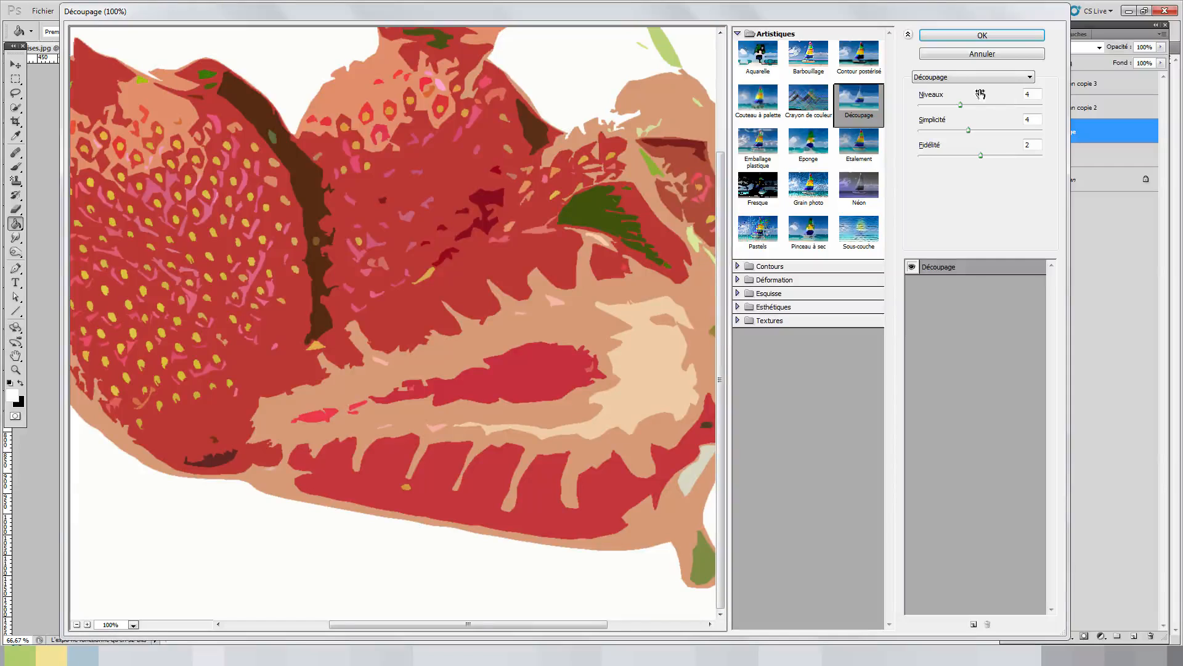
{"action": "left_click_drag", "start_coordinate": [561, 221], "coordinate": [531, 288]}
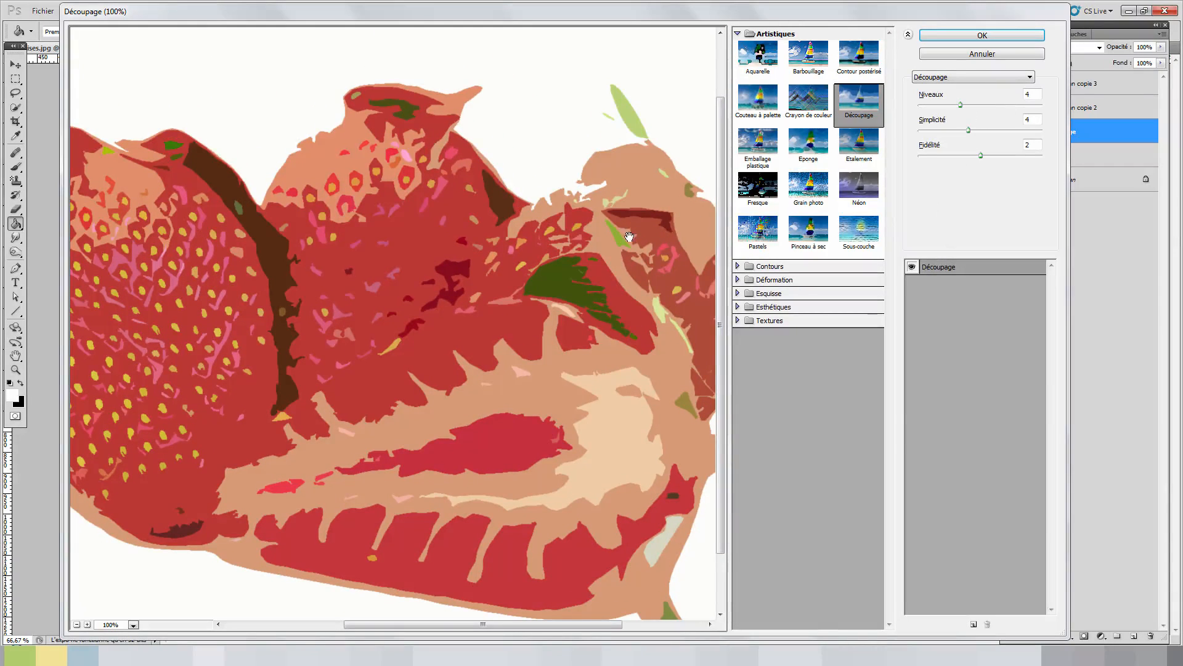
{"action": "left_click_drag", "start_coordinate": [629, 237], "coordinate": [517, 218]}
{"action": "mouse_move", "coordinate": [616, 295]}
{"action": "left_mouse_down"}
{"action": "mouse_move", "coordinate": [645, 244]}
{"action": "mouse_move", "coordinate": [598, 269]}
{"action": "mouse_move", "coordinate": [607, 293]}
{"action": "left_mouse_up"}
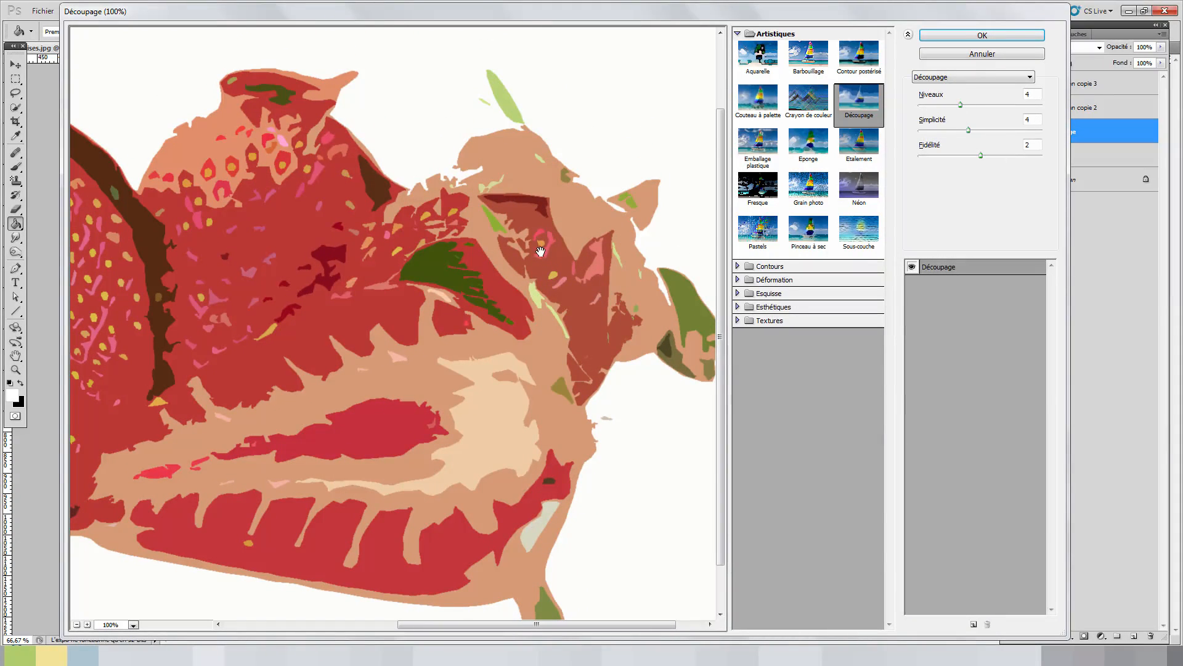
{"action": "left_click_drag", "start_coordinate": [540, 251], "coordinate": [591, 231]}
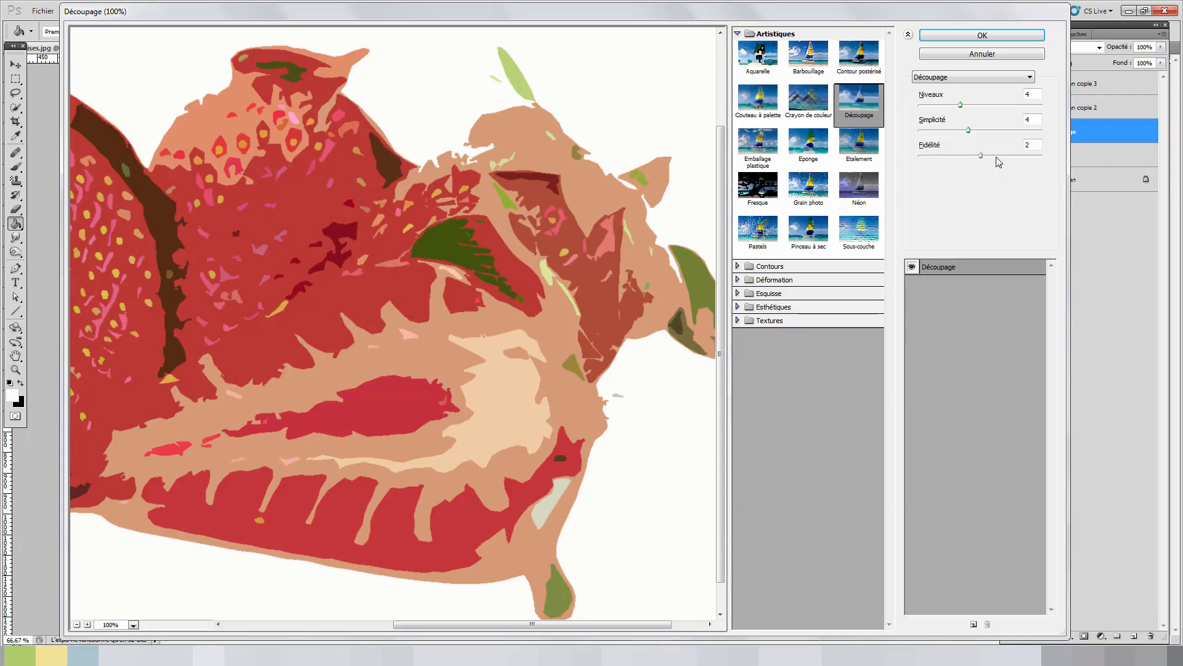
{"action": "left_click", "coordinate": [991, 37]}
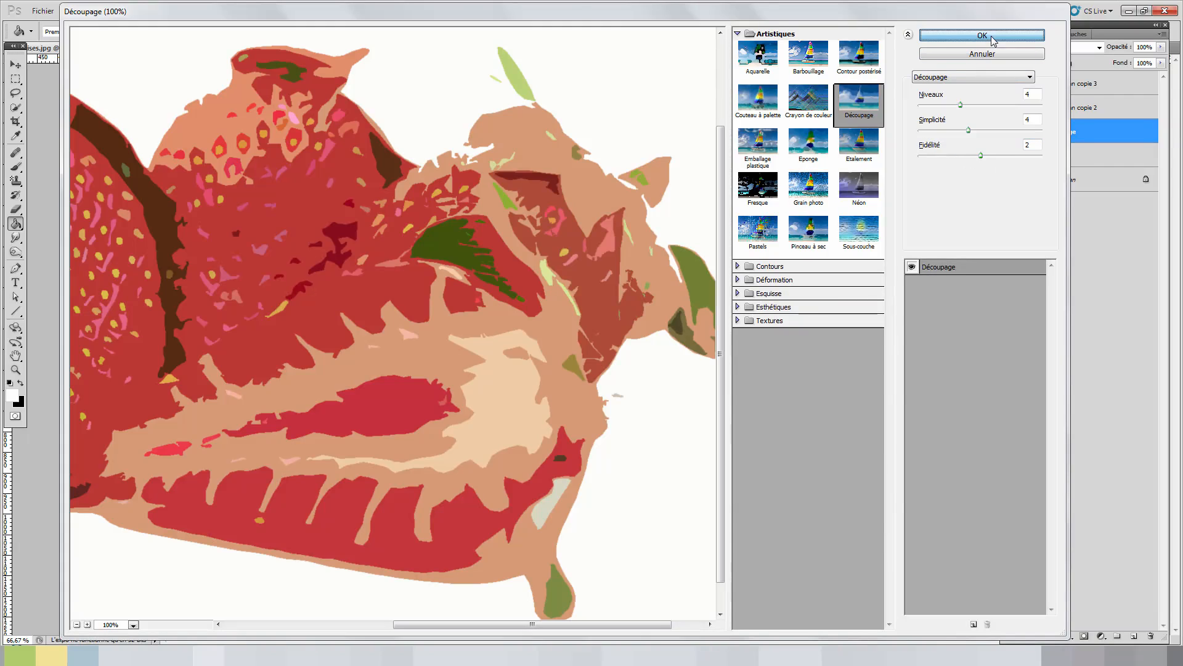
Set the Decoupage layer's blend mode to Luminosité and show the Arrière-plan copie 2 layer above it.
{"action": "left_click", "coordinate": [1064, 48]}
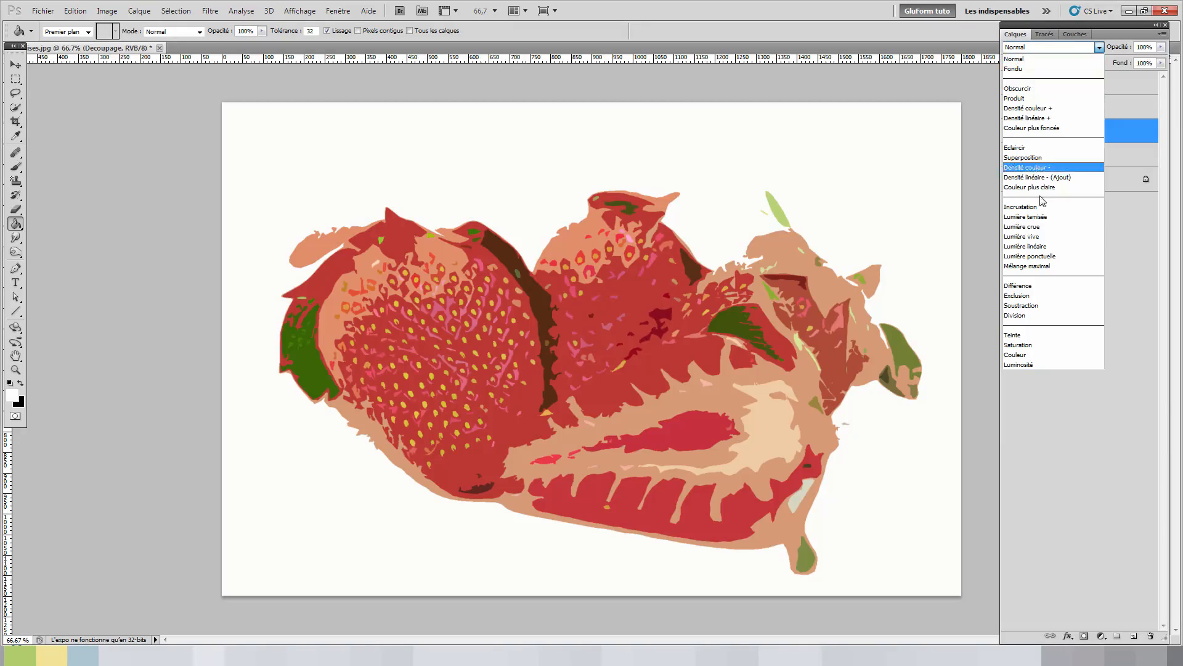
{"action": "left_click", "coordinate": [1032, 363]}
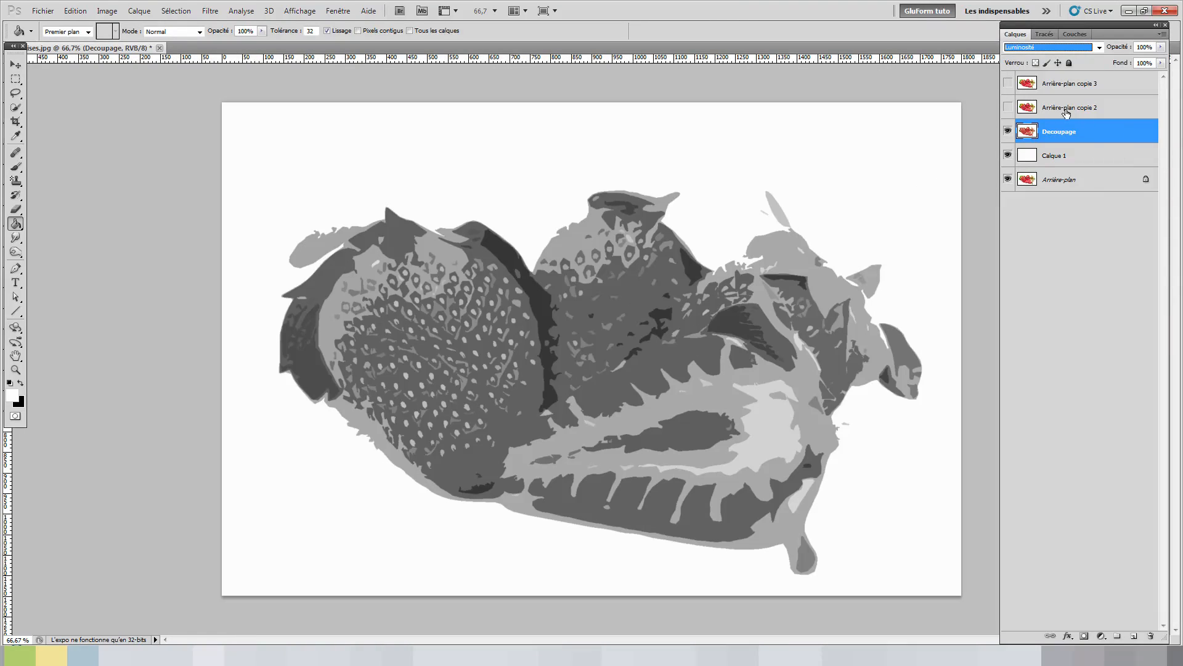
{"action": "left_click", "coordinate": [1008, 108]}
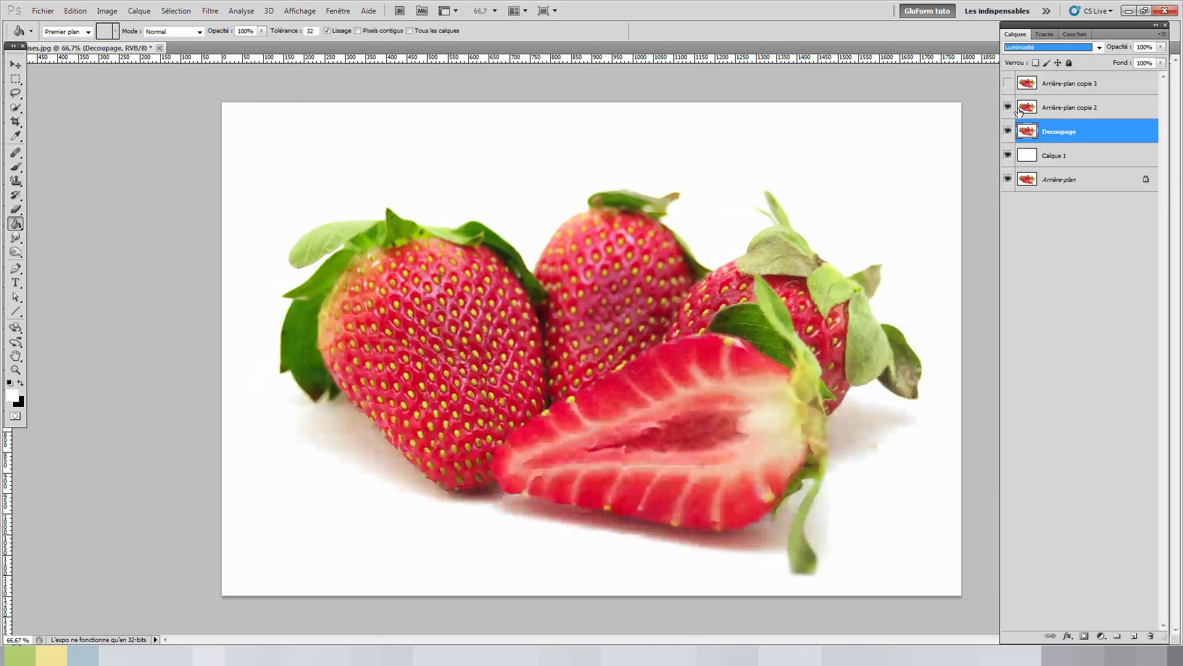
Apply the artistic Pinceau à sec filter to the Arrière-plan copie 2 layer with Epaisseur 10, Détail 10 and Texture 3.
{"action": "left_click", "coordinate": [1057, 109]}
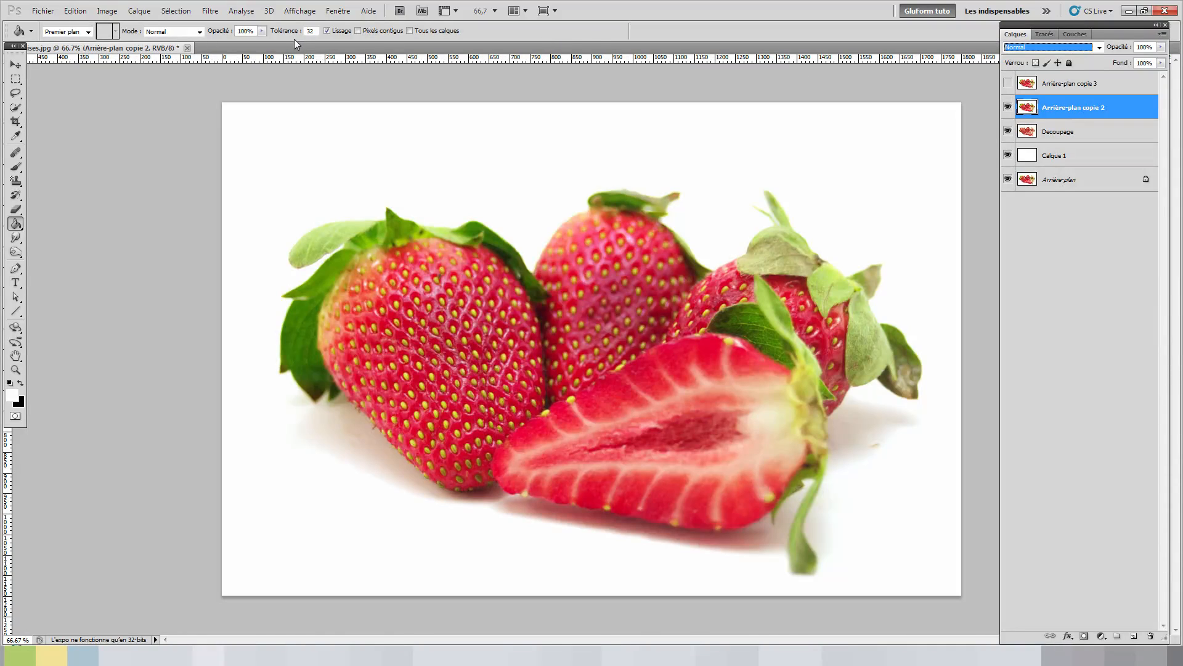
{"action": "left_click", "coordinate": [211, 11]}
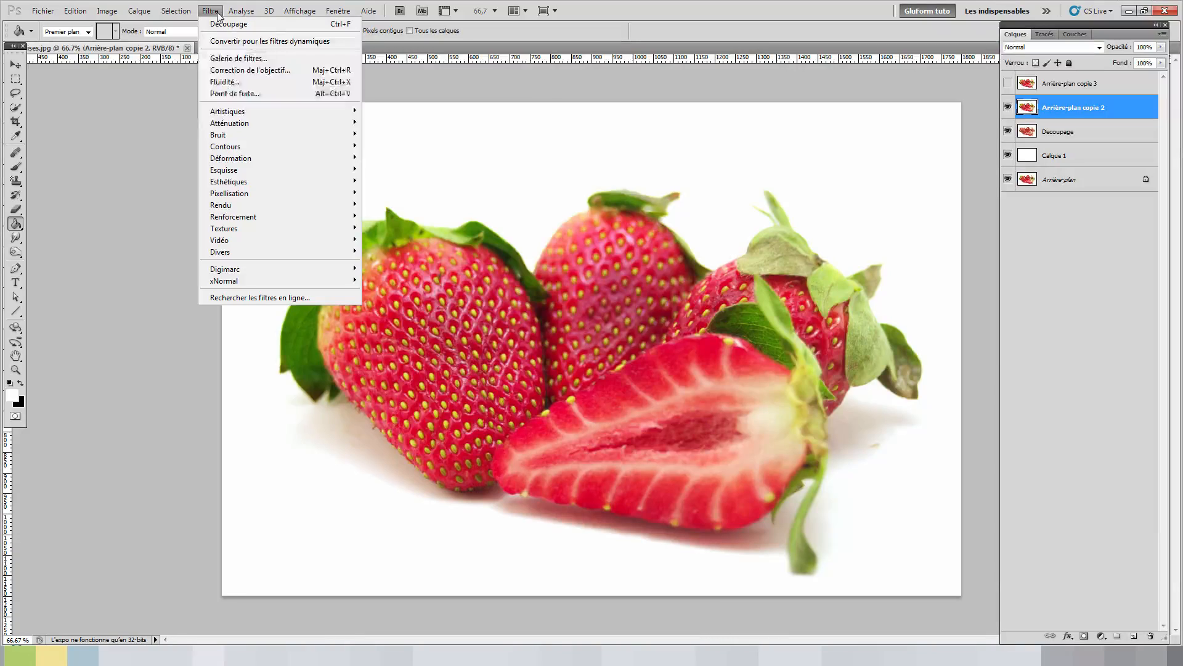
{"action": "mouse_move", "coordinate": [238, 117]}
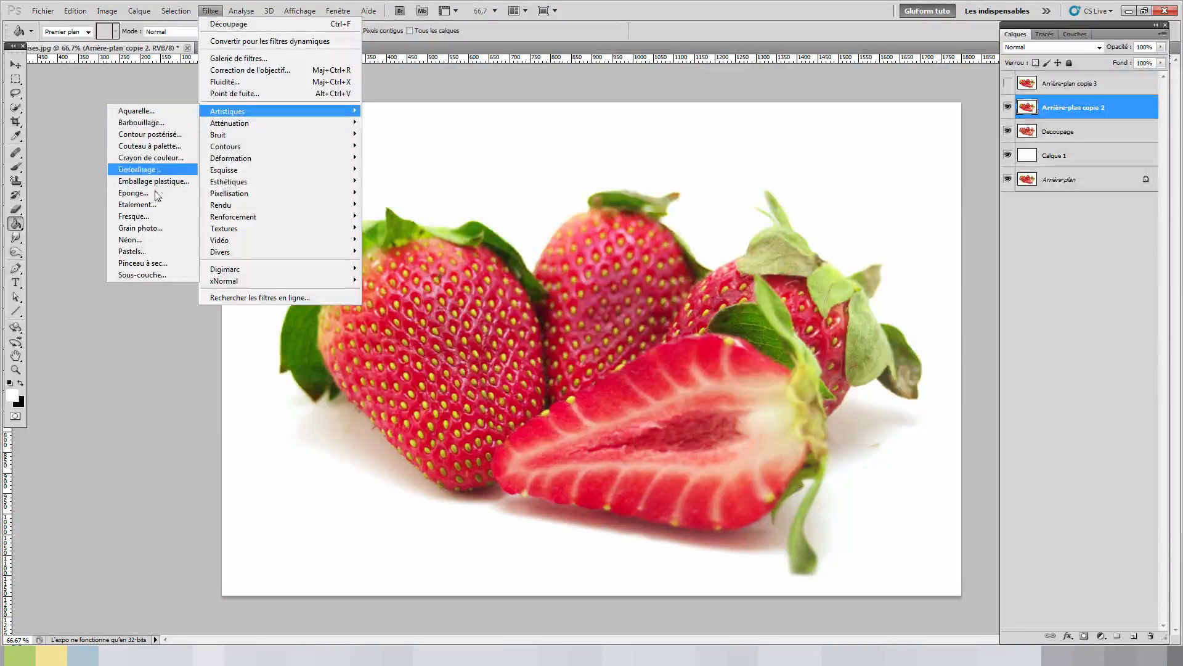
{"action": "left_click", "coordinate": [151, 264]}
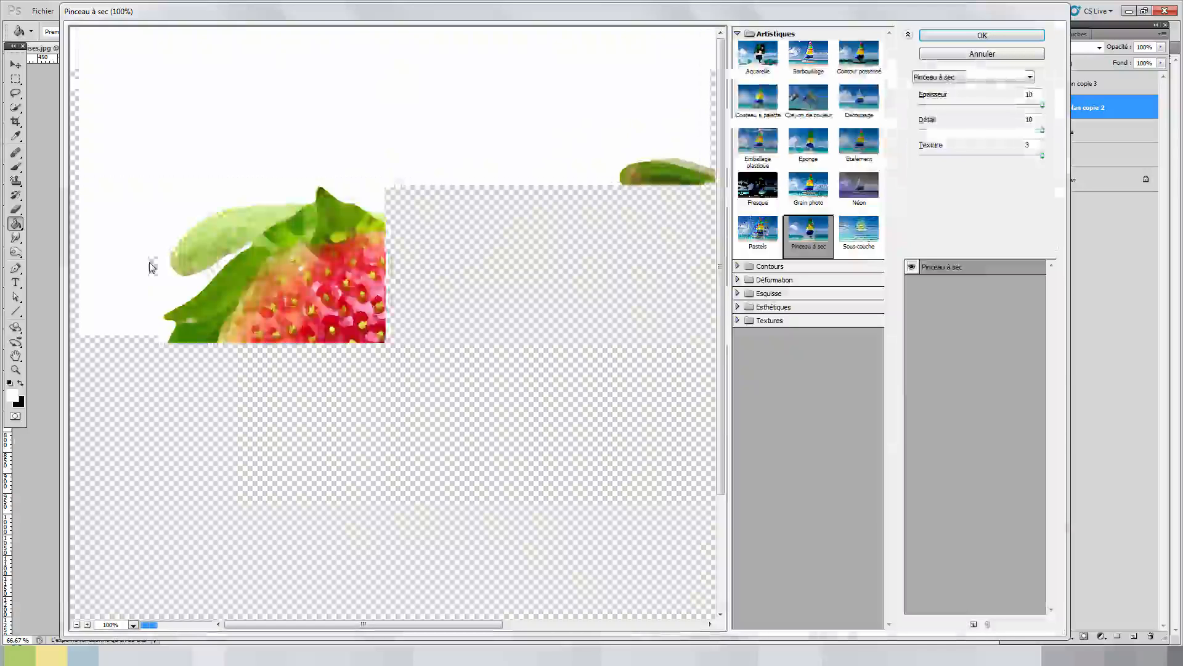
{"action": "left_click_drag", "start_coordinate": [458, 357], "coordinate": [400, 339]}
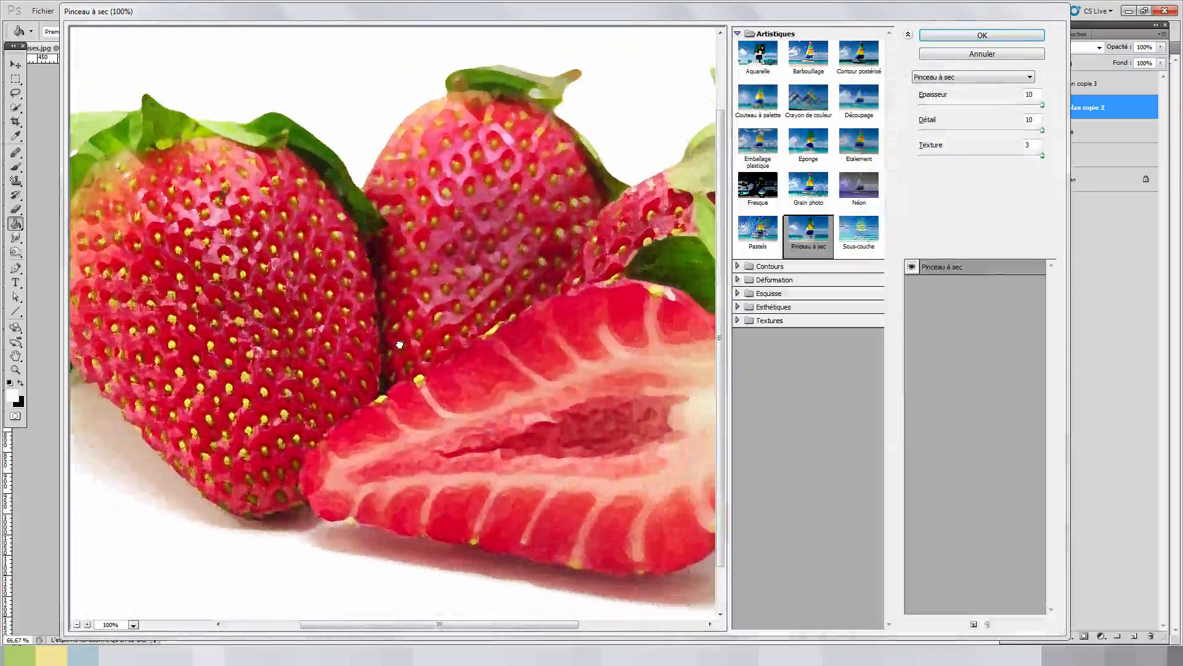
{"action": "left_click_drag", "start_coordinate": [580, 426], "coordinate": [500, 407]}
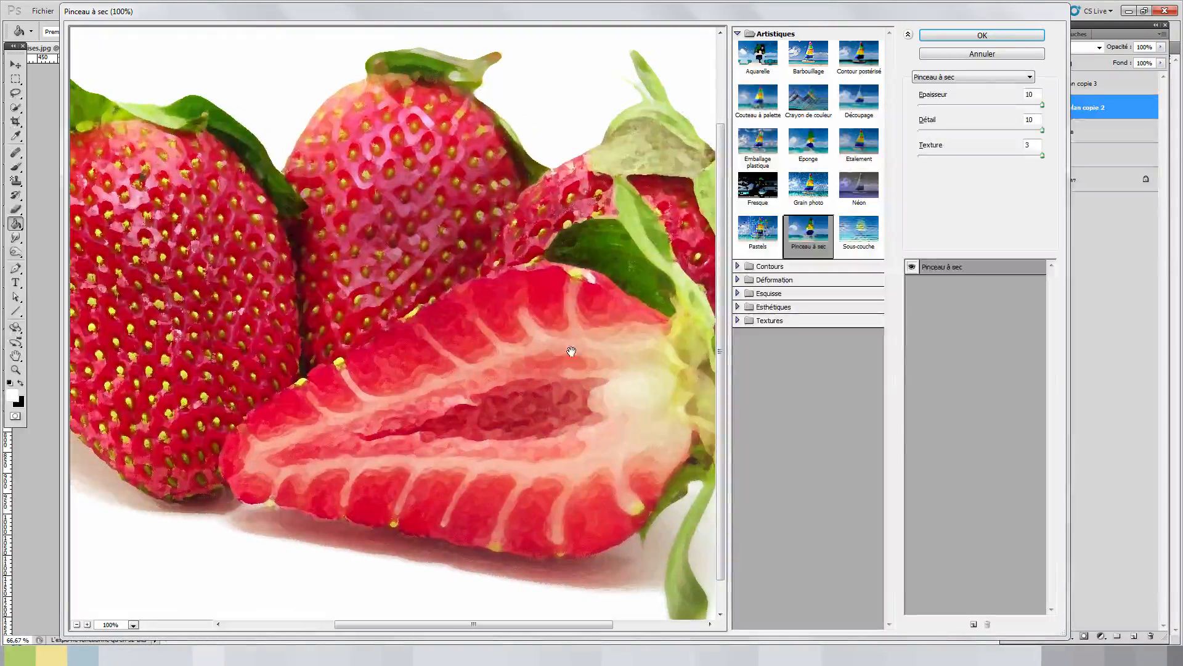
{"action": "left_click_drag", "start_coordinate": [546, 409], "coordinate": [577, 392]}
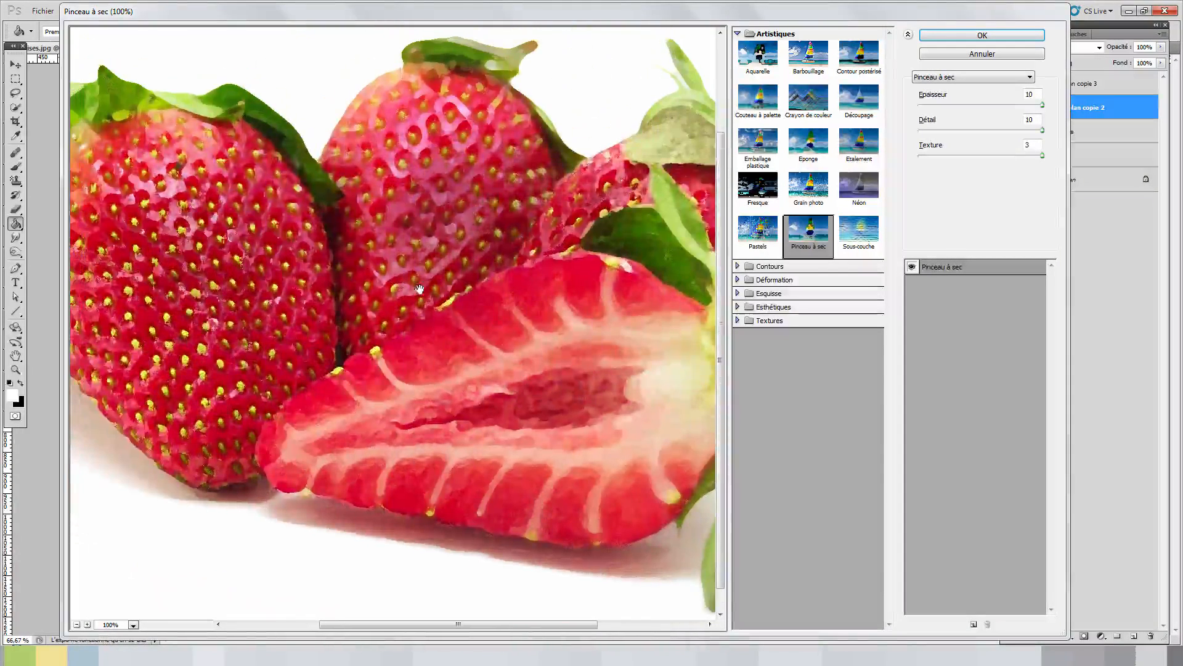
{"action": "left_click_drag", "start_coordinate": [515, 370], "coordinate": [441, 373]}
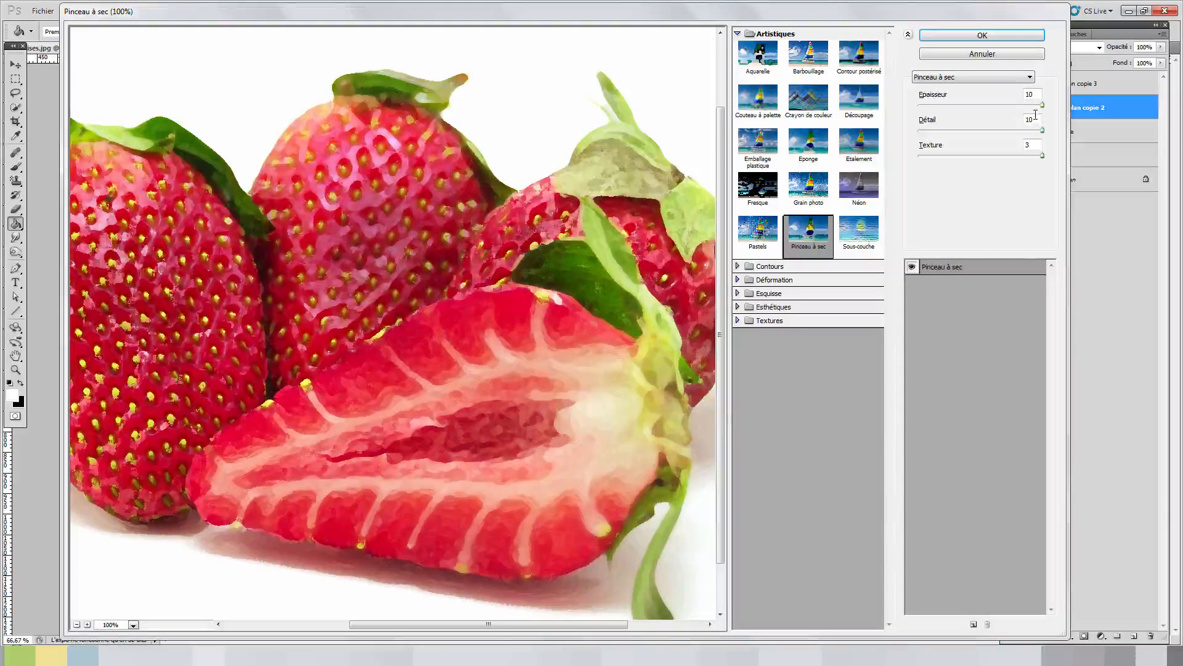
{"action": "left_click_drag", "start_coordinate": [547, 243], "coordinate": [584, 321]}
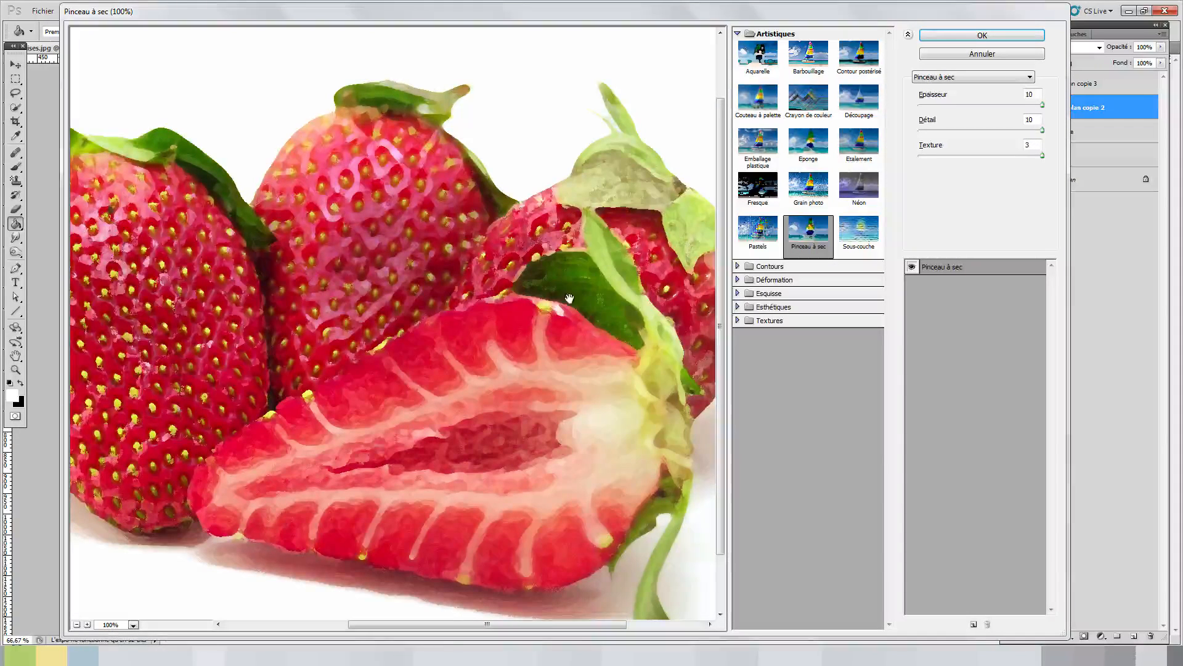
{"action": "left_click_drag", "start_coordinate": [669, 339], "coordinate": [496, 306]}
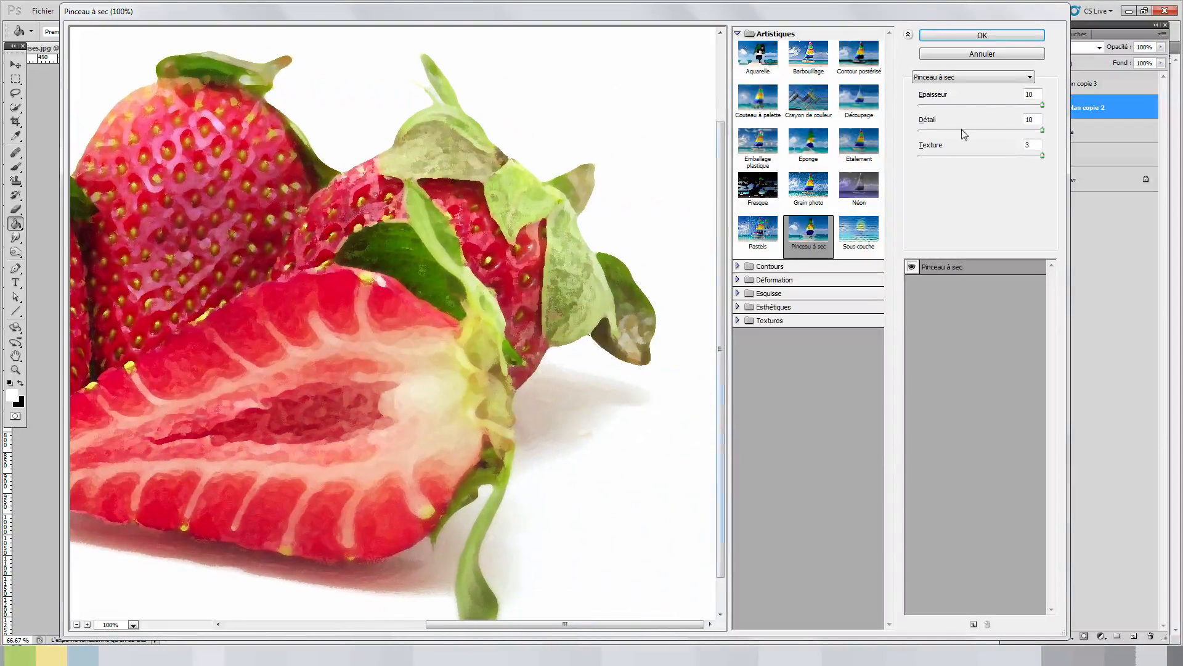
{"action": "left_click_drag", "start_coordinate": [966, 21], "coordinate": [953, 34]}
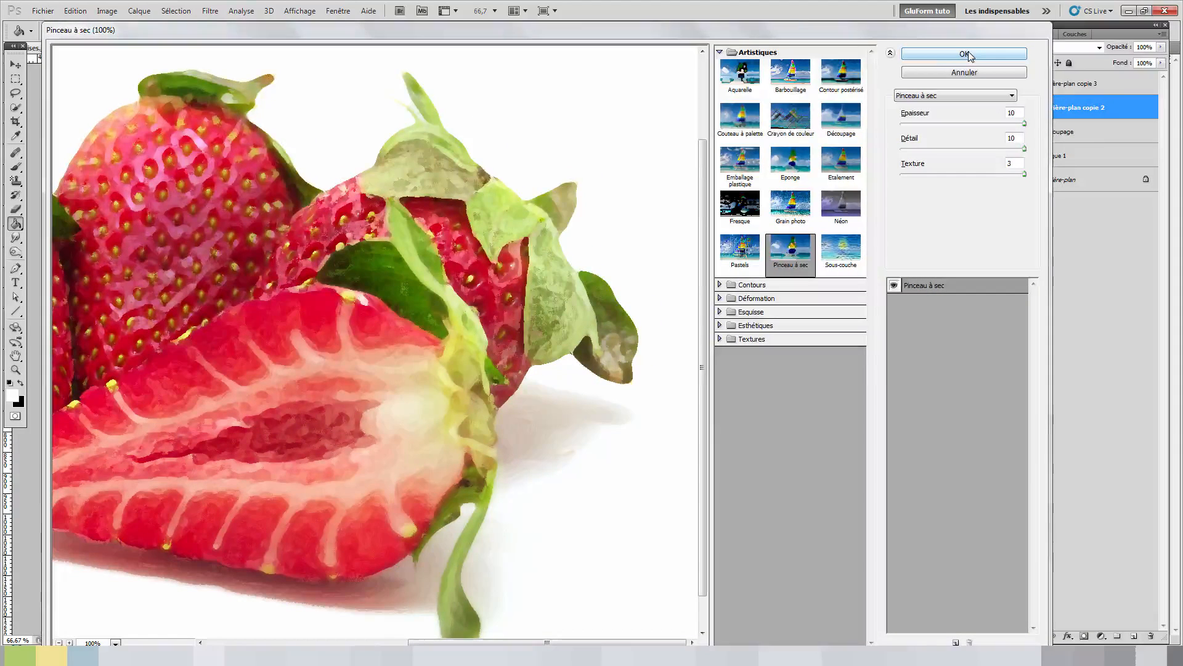
{"action": "left_click", "coordinate": [953, 56]}
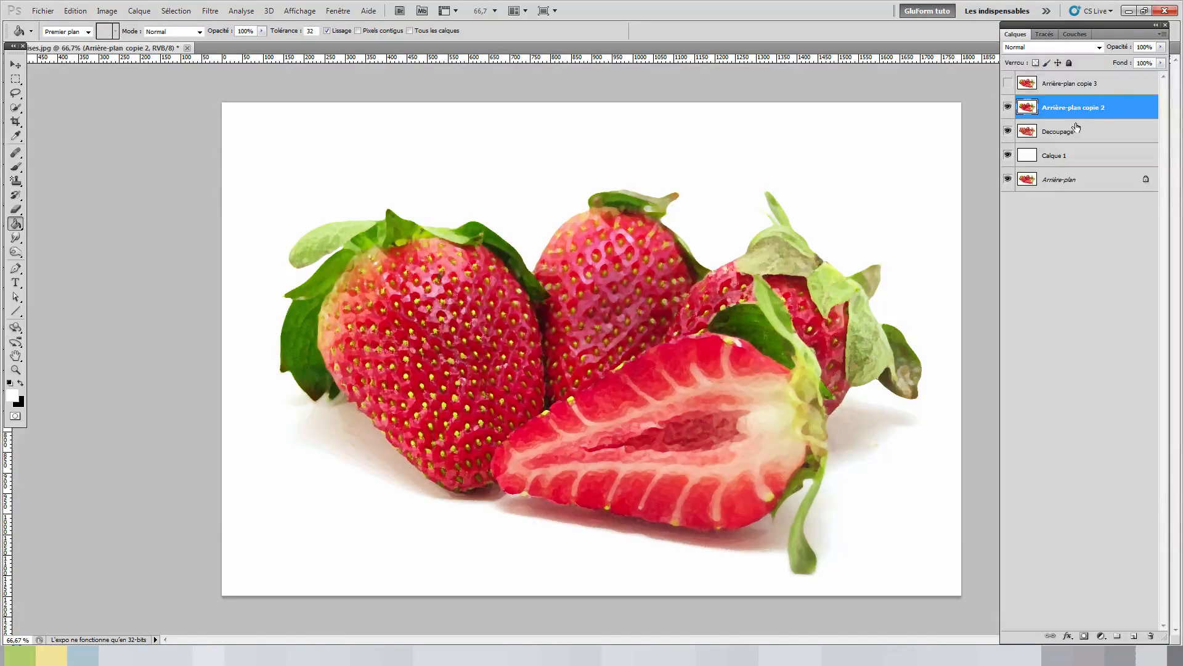
Set the Arrière-plan copie 2 layer's blend mode to Superposition and compare the image with the layer hidden and shown.
{"action": "left_click", "coordinate": [1097, 51]}
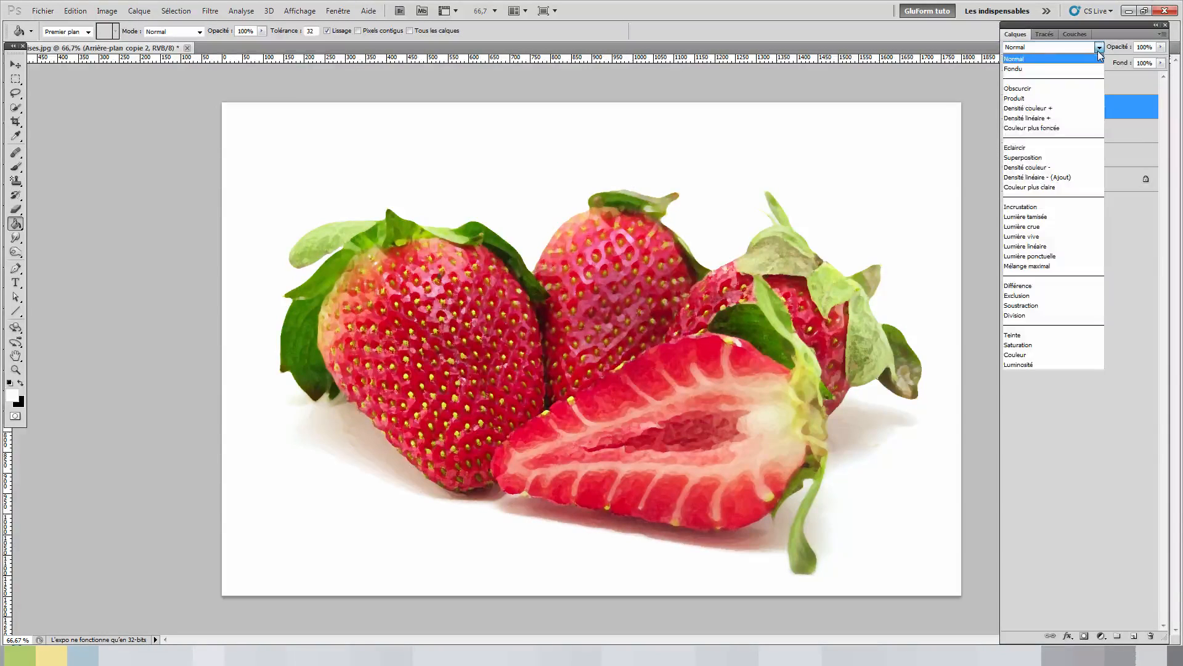
{"action": "left_click", "coordinate": [1039, 156]}
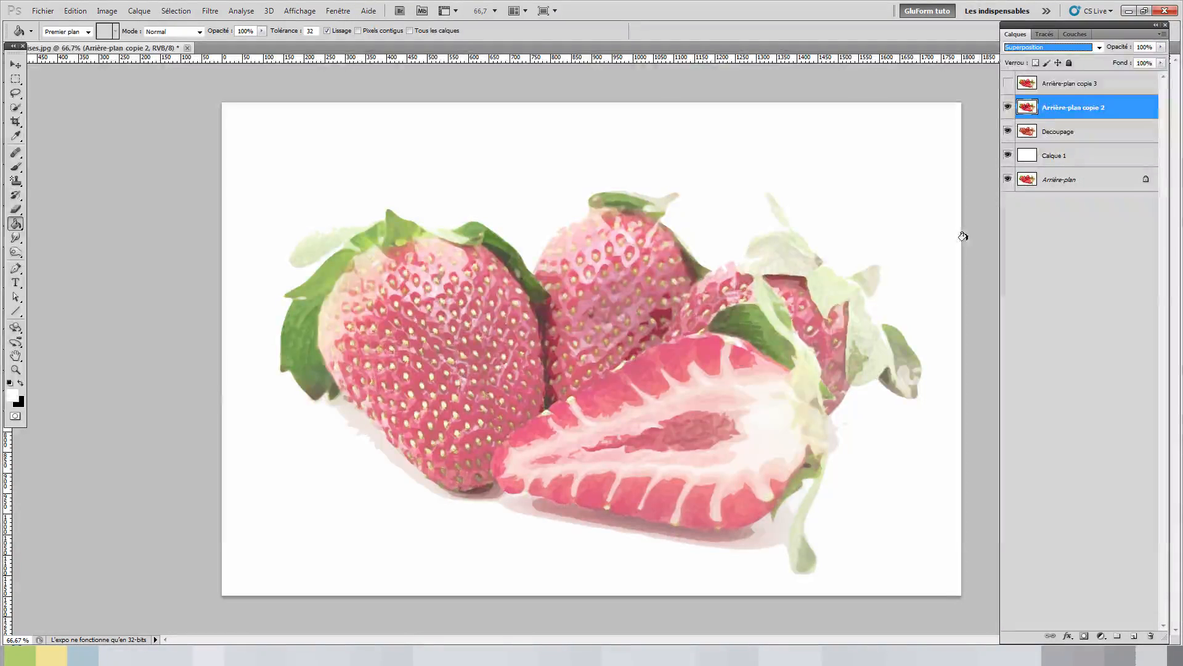
{"action": "left_click", "coordinate": [1008, 107]}
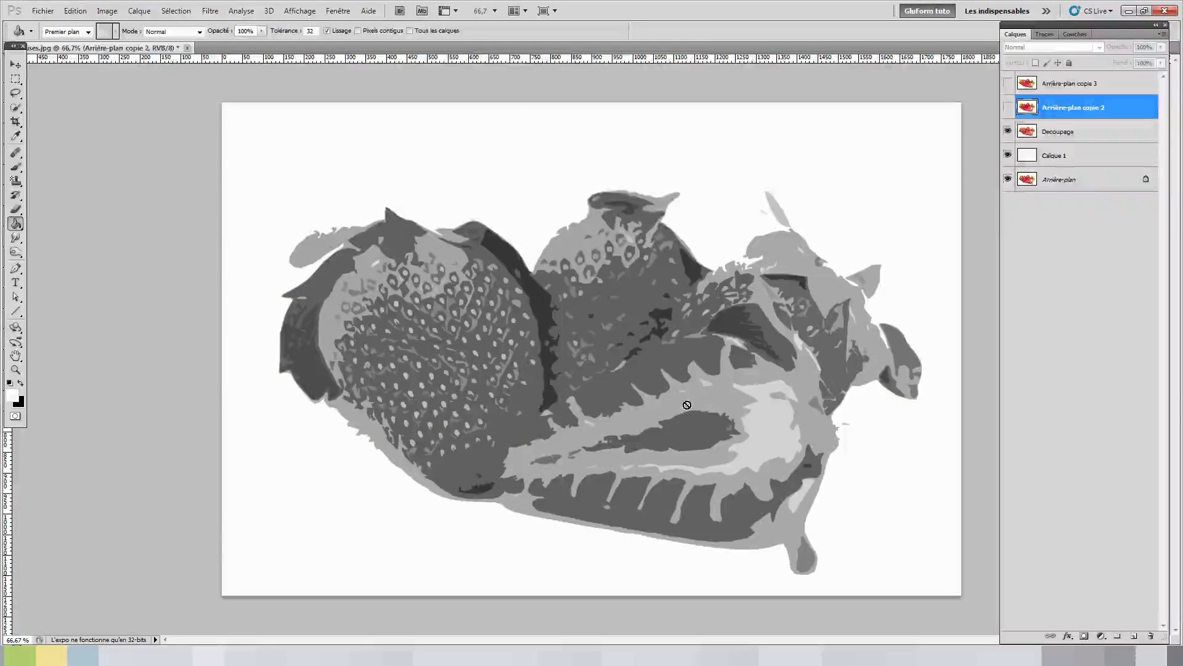
{"action": "left_click", "coordinate": [1007, 107]}
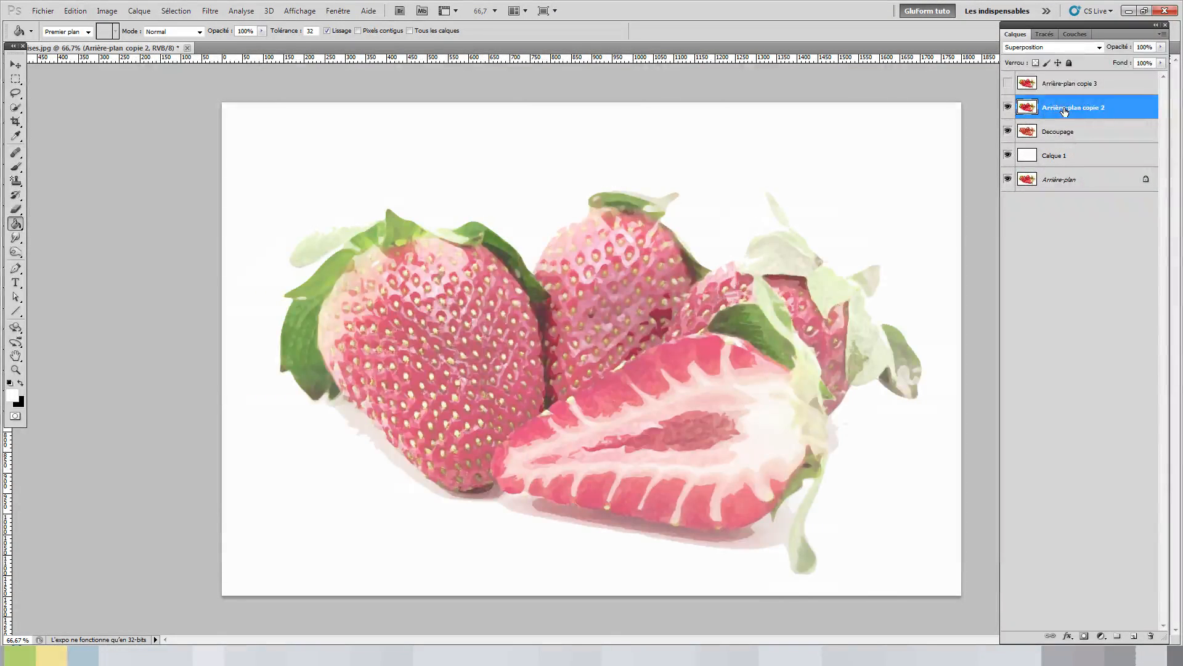
Rename the Arrière-plan copie 2 layer as Pinceau a sec.
{"action": "double_click", "coordinate": [1065, 109]}
{"action": "type", "text": "Pinceau a sec"}
{"action": "left_click", "coordinate": [1062, 132]}
{"action": "left_click", "coordinate": [1076, 112]}
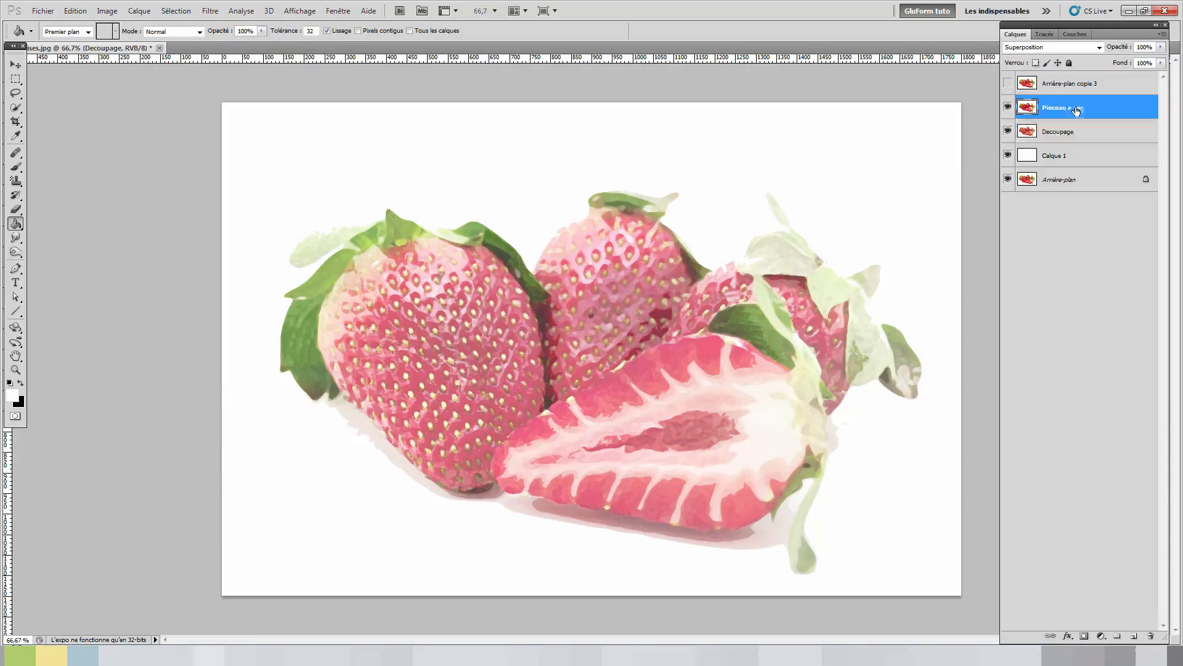
Show the Arrière-plan copie 3 layer and apply the Médiane noise filter to it with a 12-pixel radius.
{"action": "left_click", "coordinate": [1063, 88]}
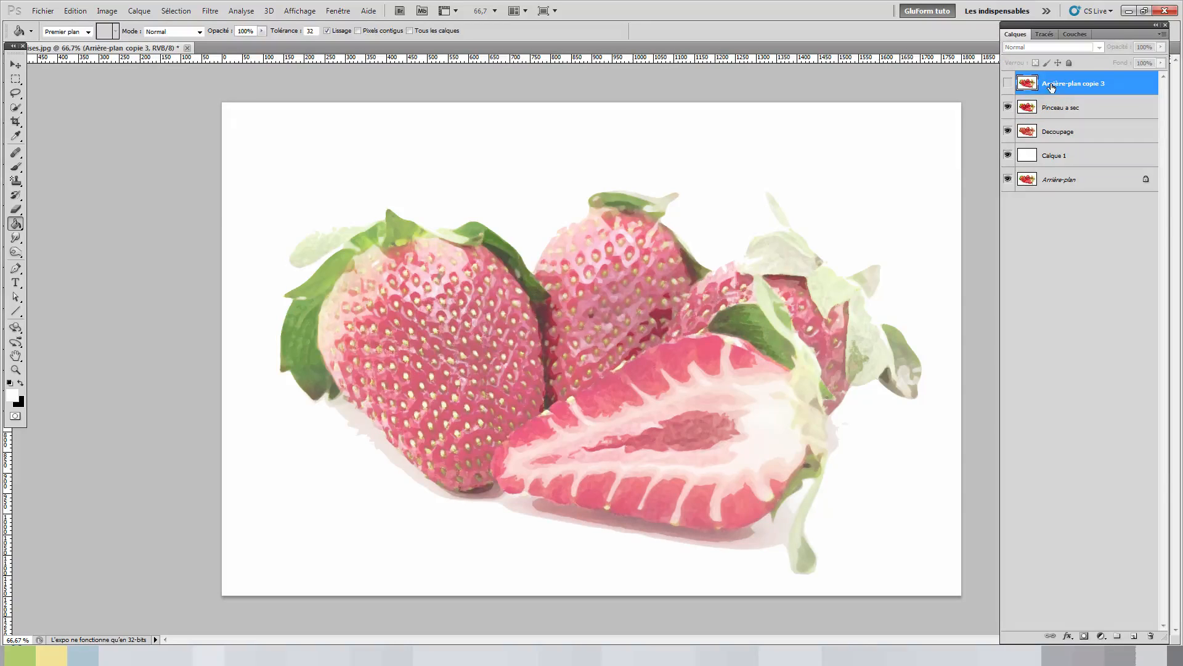
{"action": "left_click", "coordinate": [1009, 84]}
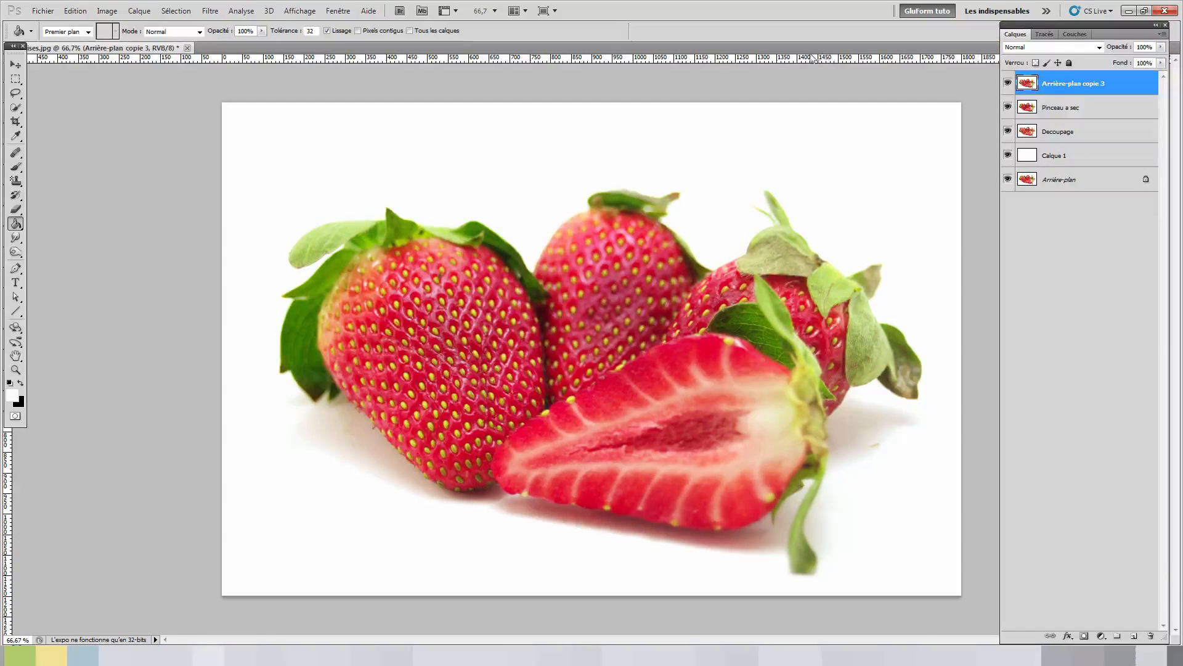
{"action": "left_click", "coordinate": [219, 14]}
{"action": "mouse_move", "coordinate": [241, 138]}
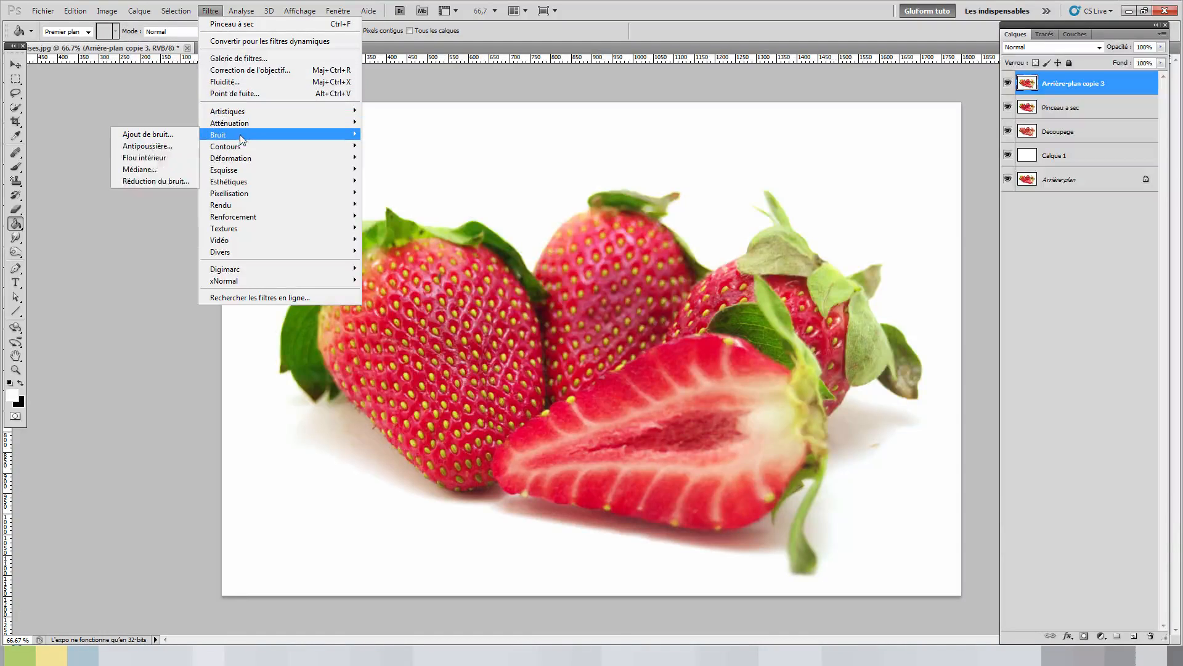
{"action": "left_click", "coordinate": [162, 170]}
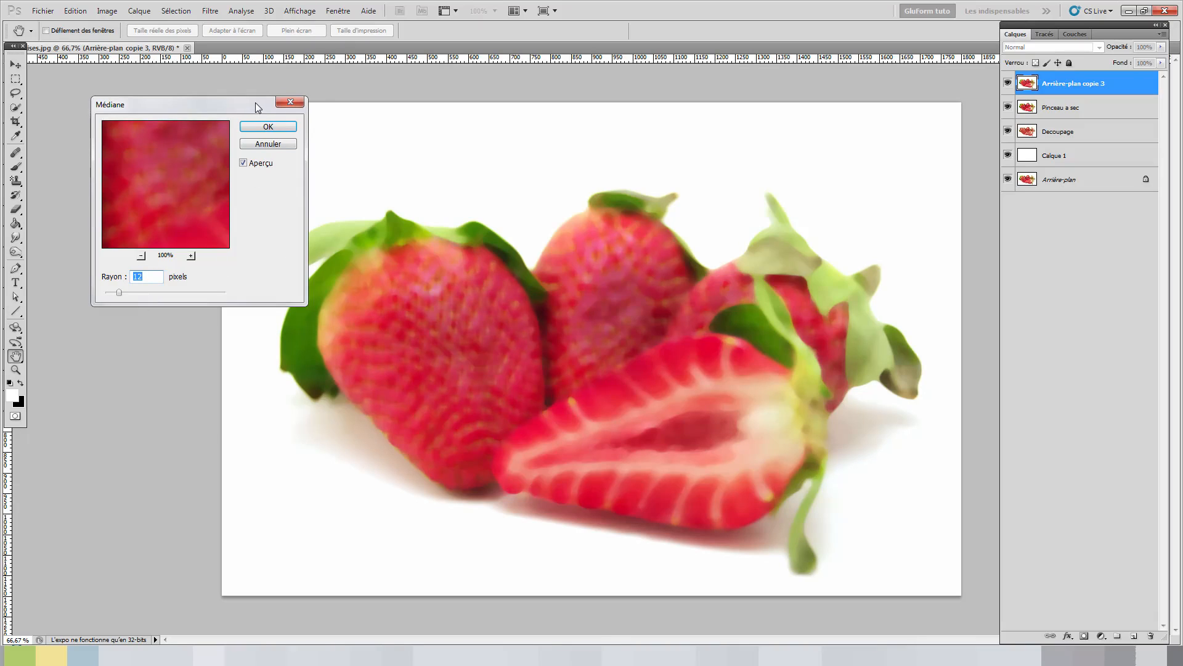
{"action": "left_click_drag", "start_coordinate": [255, 103], "coordinate": [223, 96]}
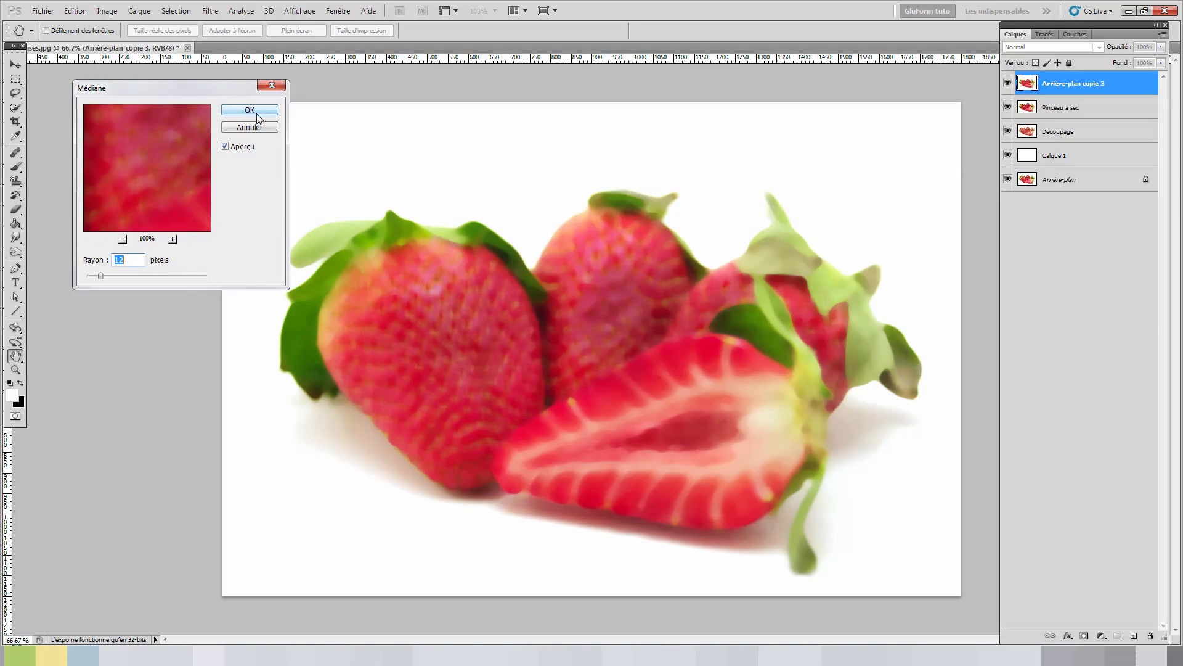
{"action": "left_click", "coordinate": [257, 115]}
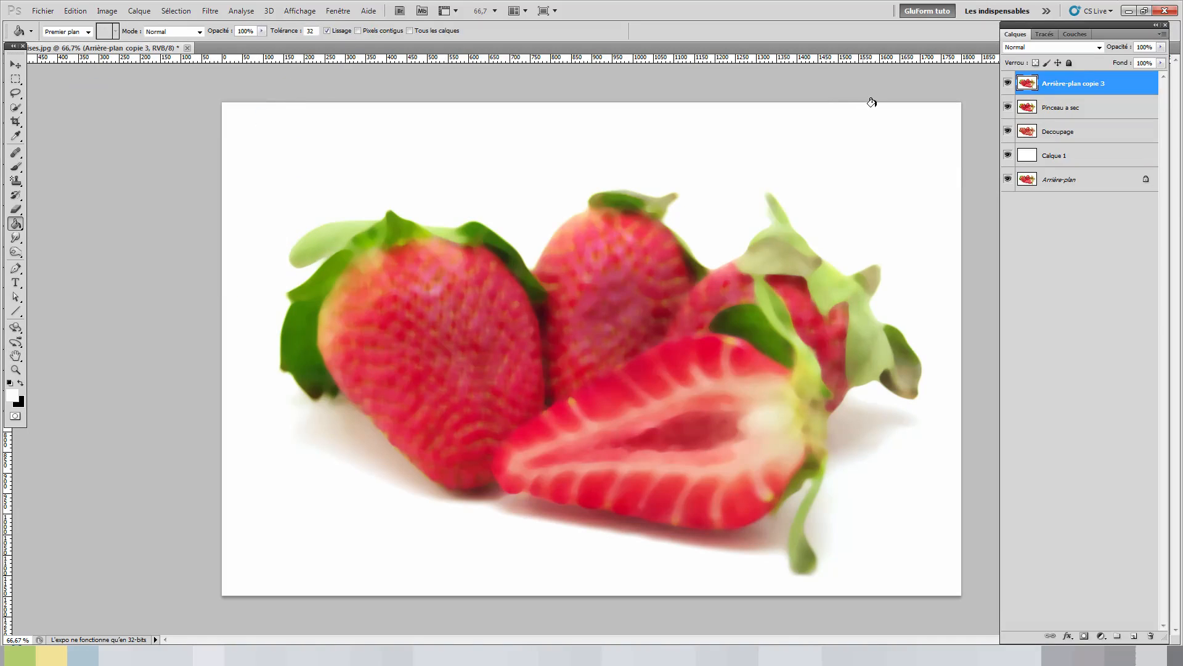
Rename the Arrière-plan copie 3 layer as Mediane.
{"action": "double_click", "coordinate": [1069, 85]}
{"action": "type", "text": "Mediane"}
{"action": "key", "text": "Return"}
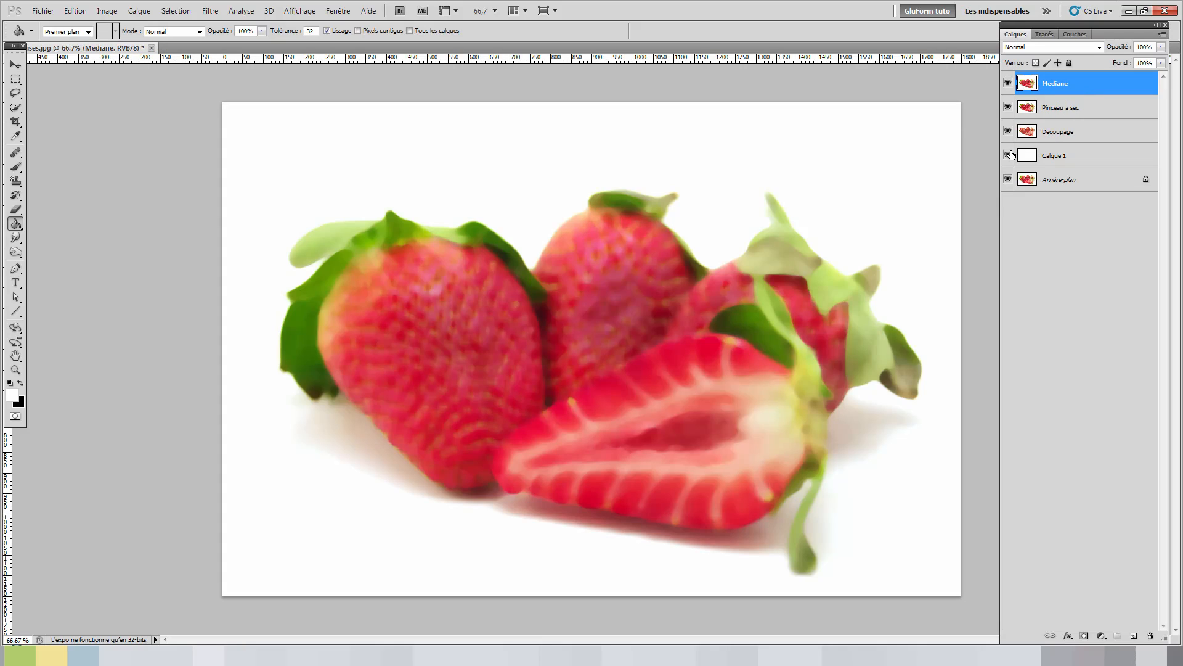
Set the Mediane layer's blend mode to Lumière tamisée and compare the image with the stacked layers hidden and shown.
{"action": "left_click", "coordinate": [1009, 82]}
{"action": "left_click", "coordinate": [1008, 83]}
{"action": "left_click", "coordinate": [1086, 49]}
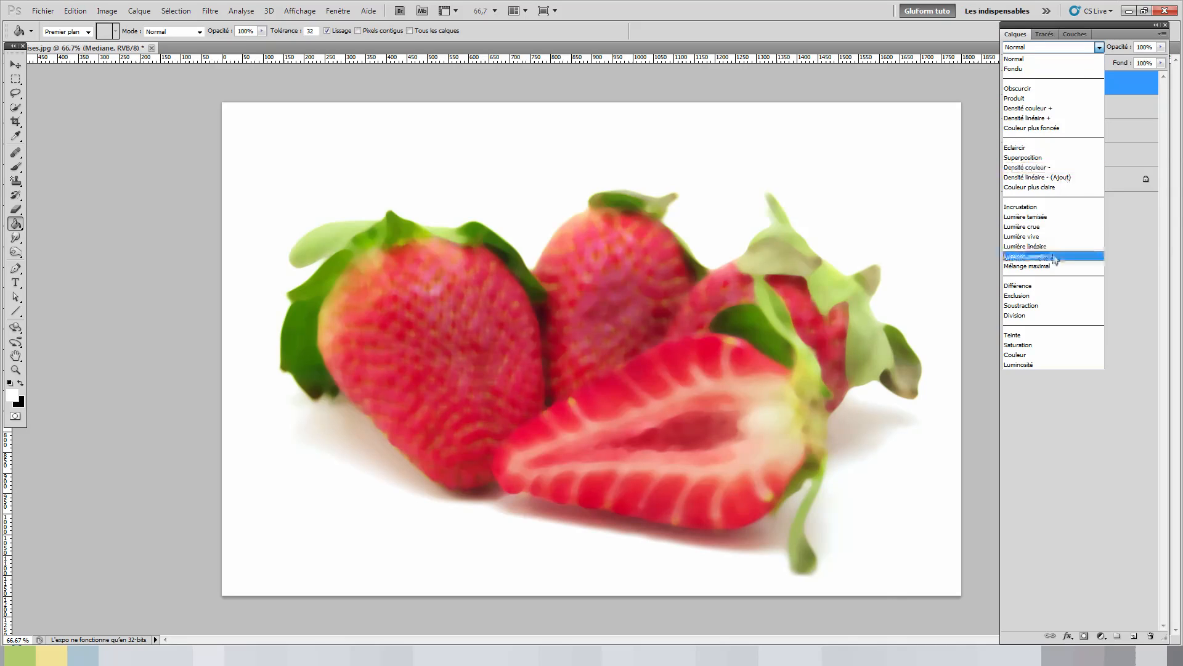
{"action": "left_click", "coordinate": [1052, 219]}
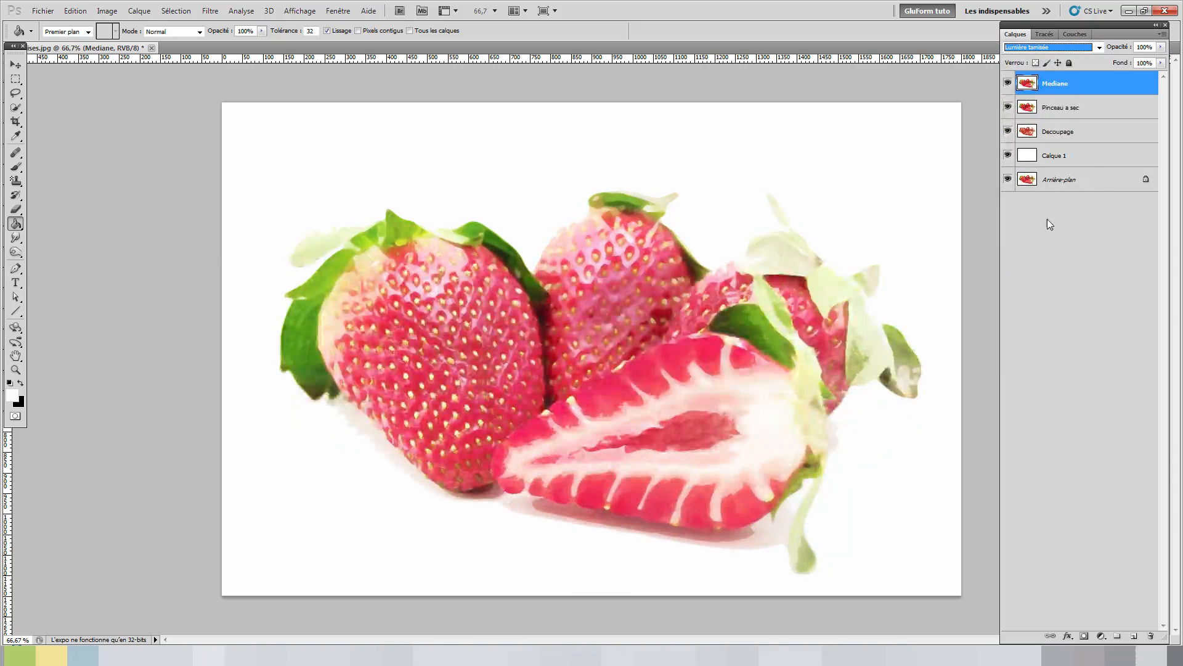
{"action": "left_click_drag", "start_coordinate": [1009, 84], "coordinate": [1011, 156]}
{"action": "left_click_drag", "start_coordinate": [1012, 159], "coordinate": [1008, 88]}
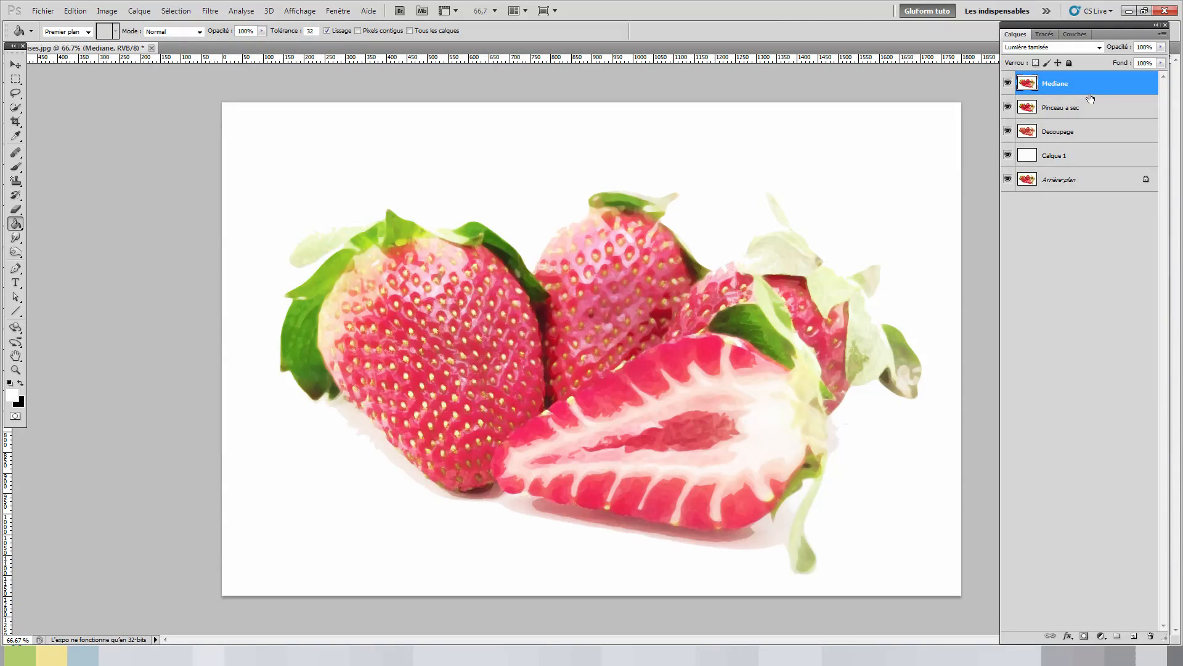
Group the layers from Mediane down to Calque 1 and name the group Aquarelle.
{"action": "left_click", "coordinate": [1071, 162], "text": "shift"}
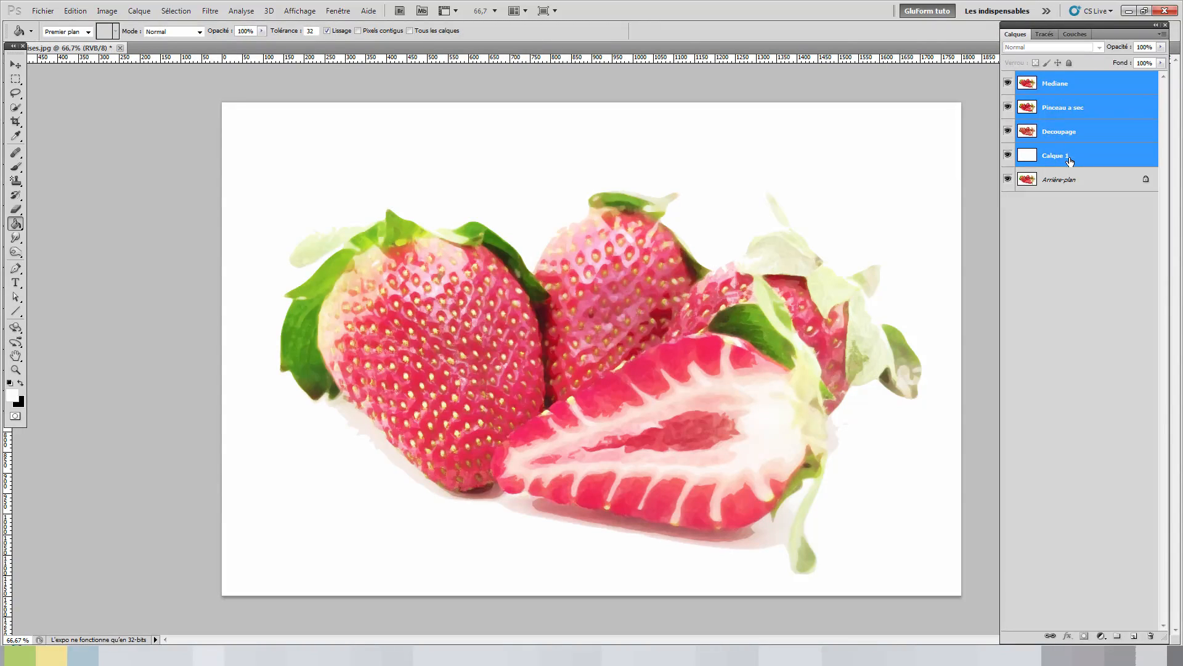
{"action": "left_click_drag", "start_coordinate": [1059, 113], "coordinate": [1103, 103]}
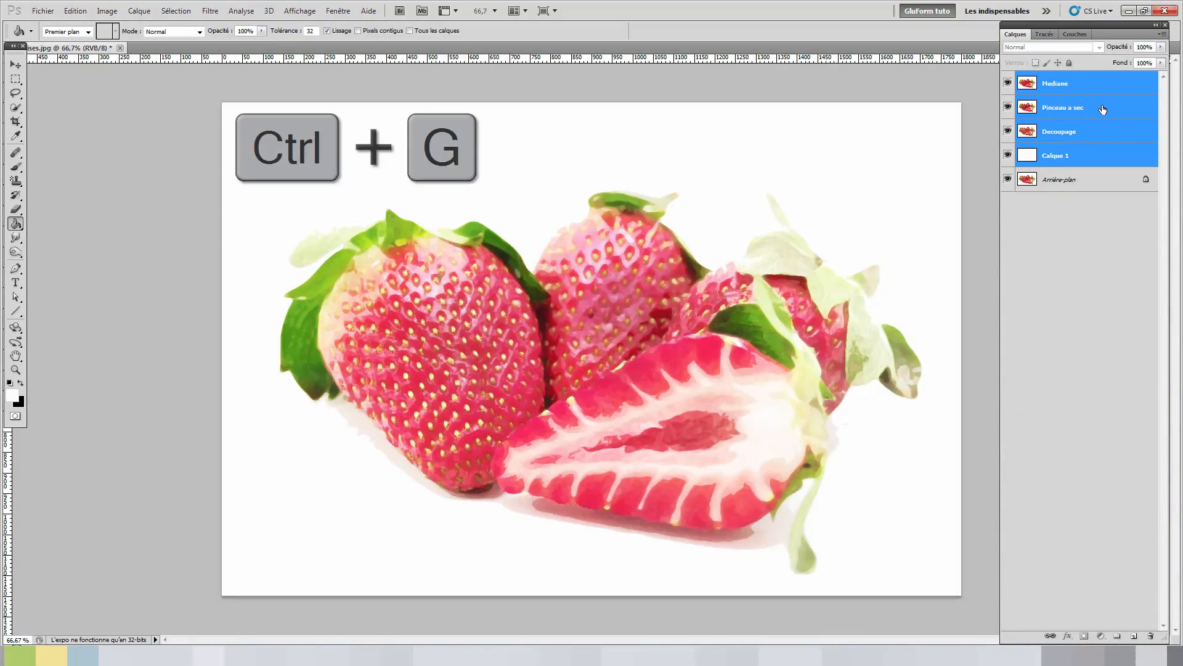
{"action": "key", "text": "ctrl+g"}
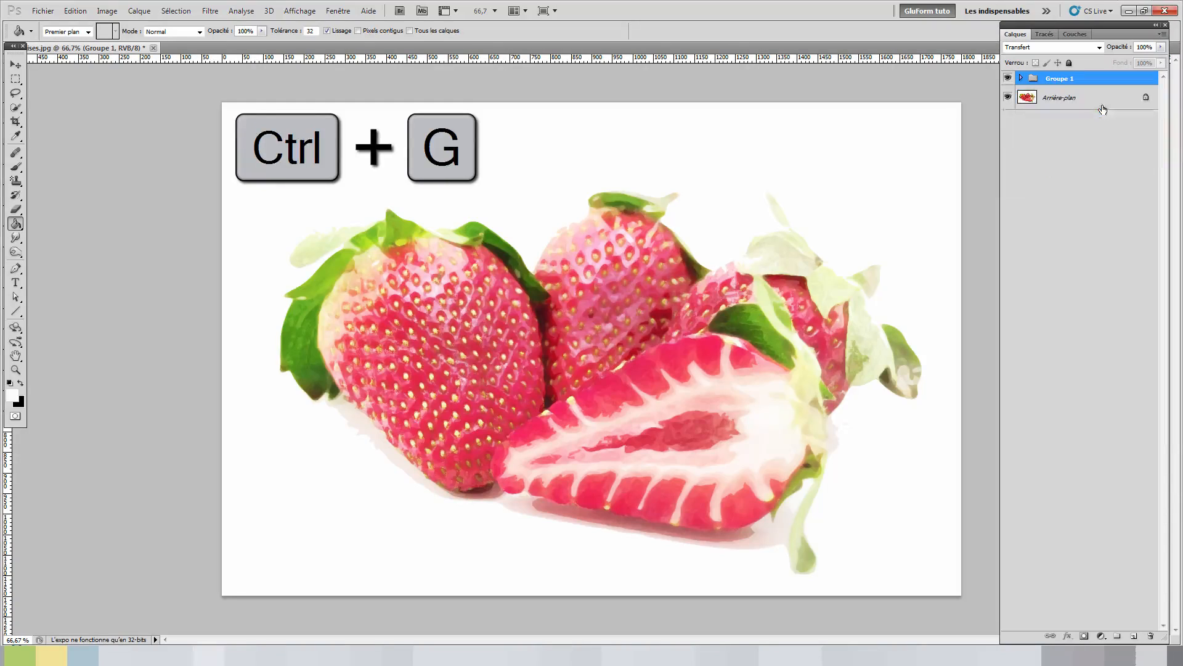
{"action": "double_click", "coordinate": [1062, 78]}
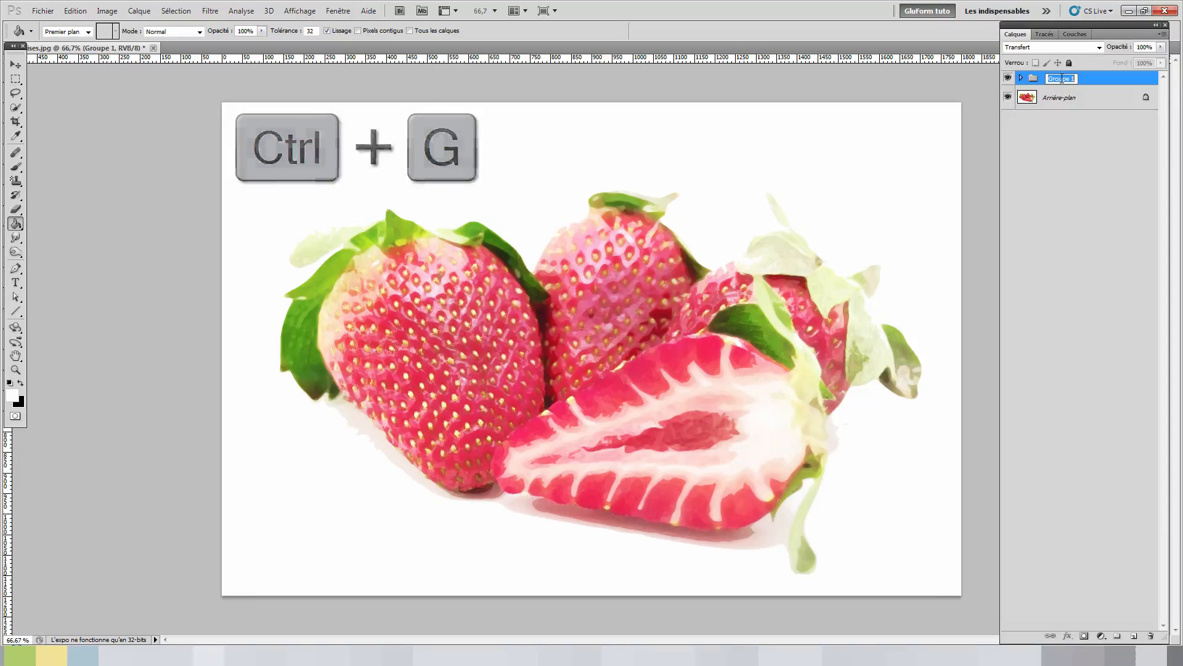
{"action": "type", "text": "Aquarelle"}
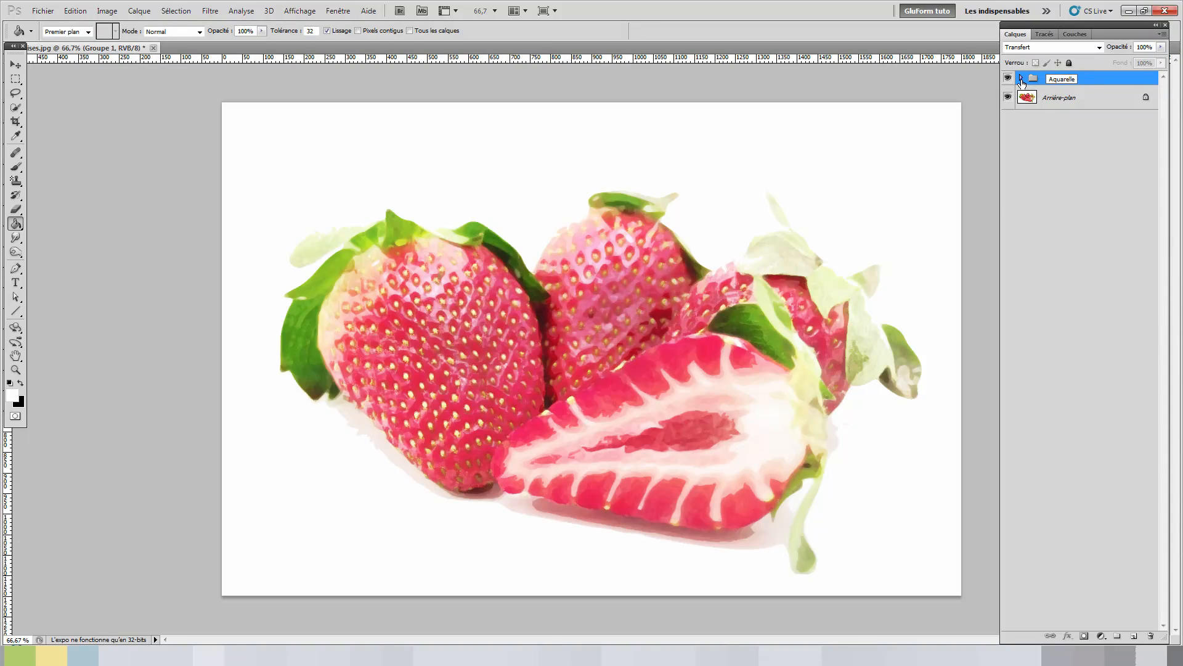
Expand the Aquarelle group and add a Teinte/Saturation adjustment layer above Mediane inside it.
{"action": "left_click", "coordinate": [1021, 80]}
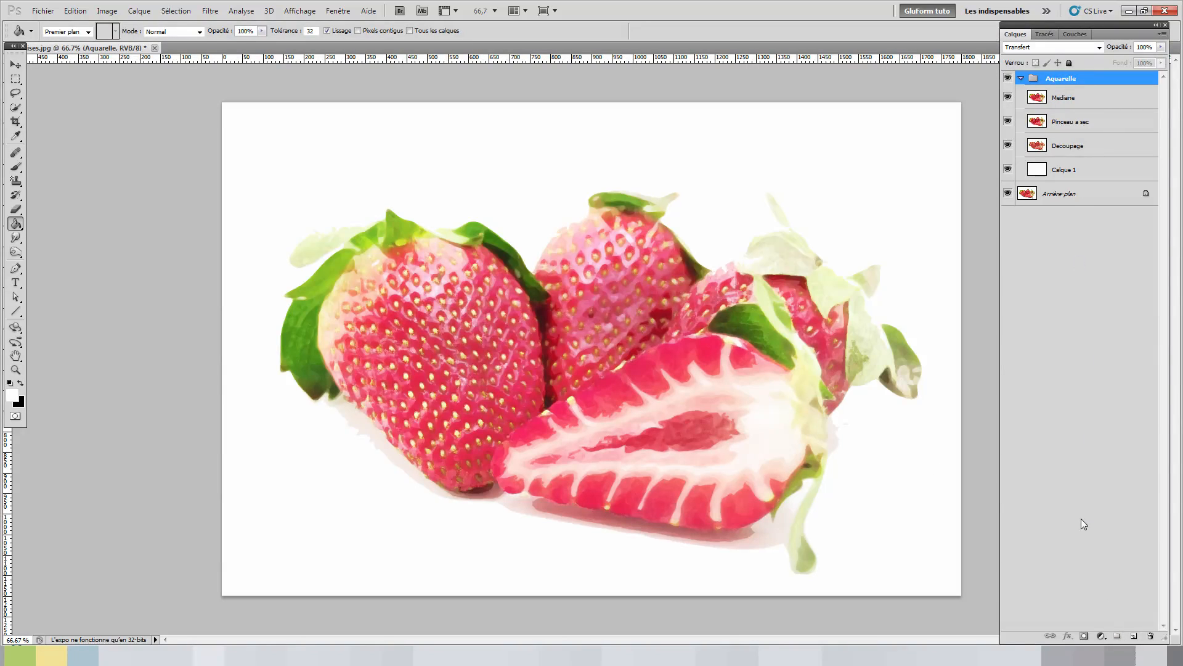
{"action": "left_click", "coordinate": [1101, 638]}
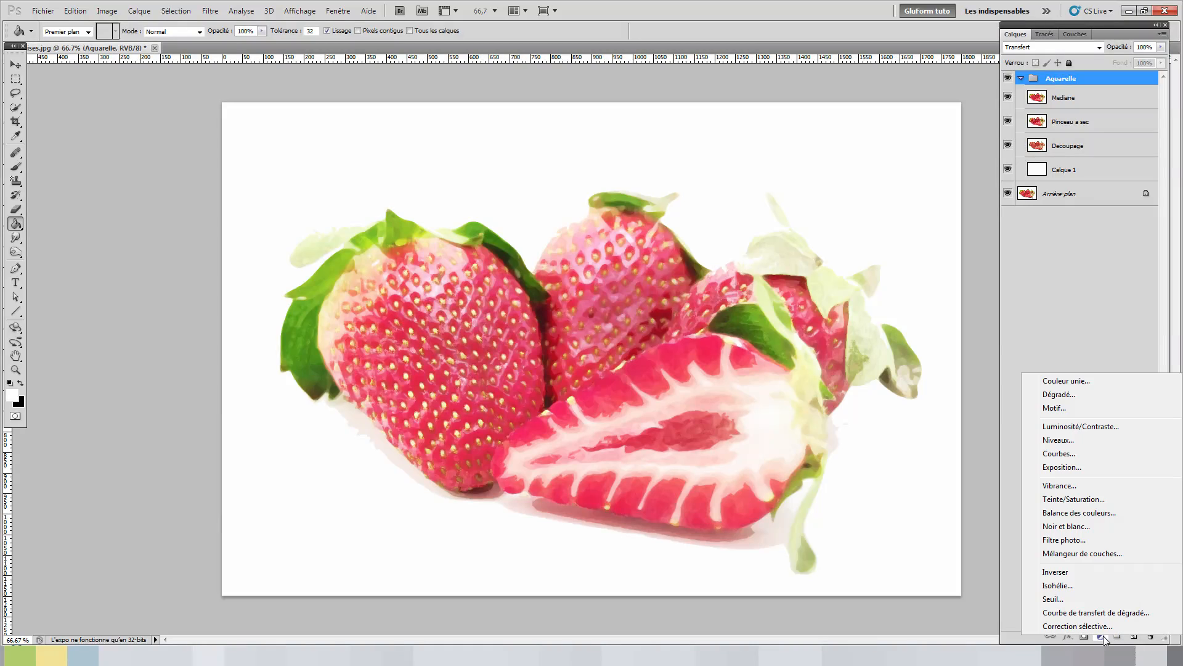
{"action": "left_click", "coordinate": [1070, 500]}
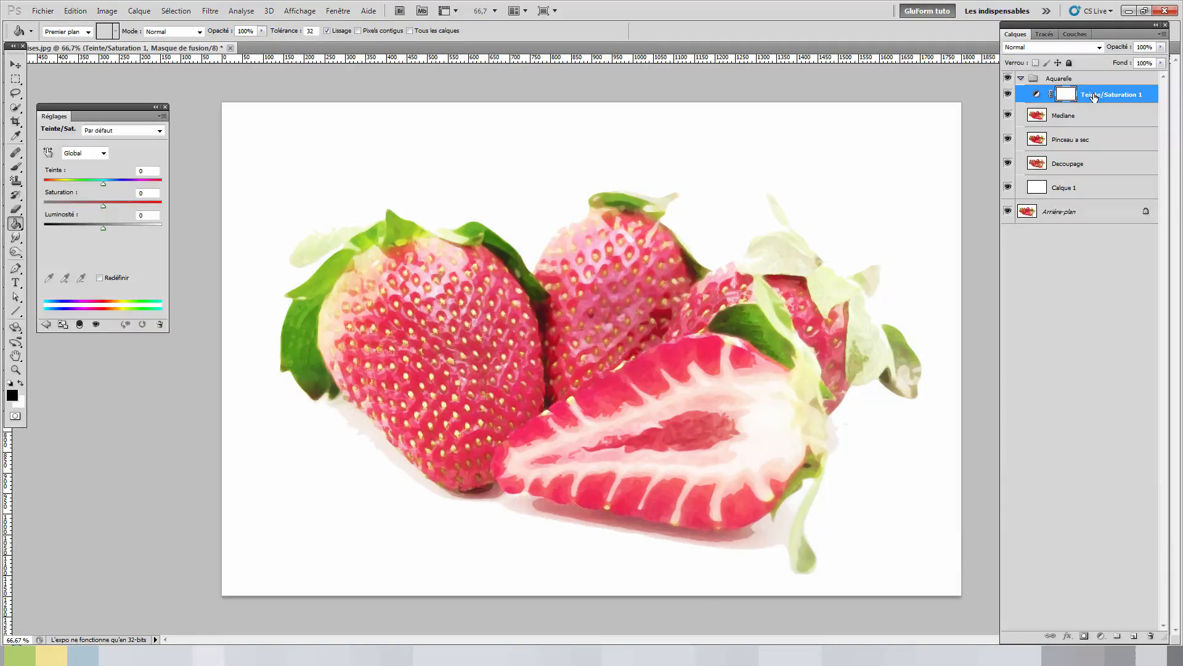
Move the Teinte/Saturation 1 adjustment layer above the Aquarelle group and collapse the group.
{"action": "left_click_drag", "start_coordinate": [1094, 97], "coordinate": [1097, 74]}
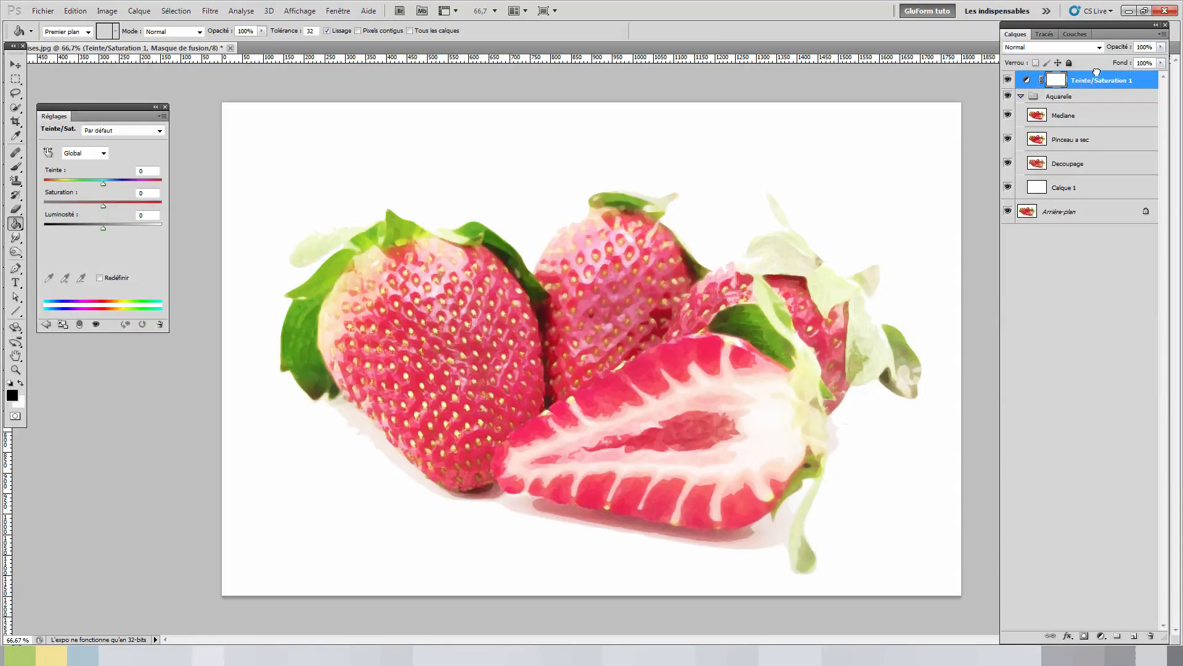
{"action": "left_click", "coordinate": [1021, 96]}
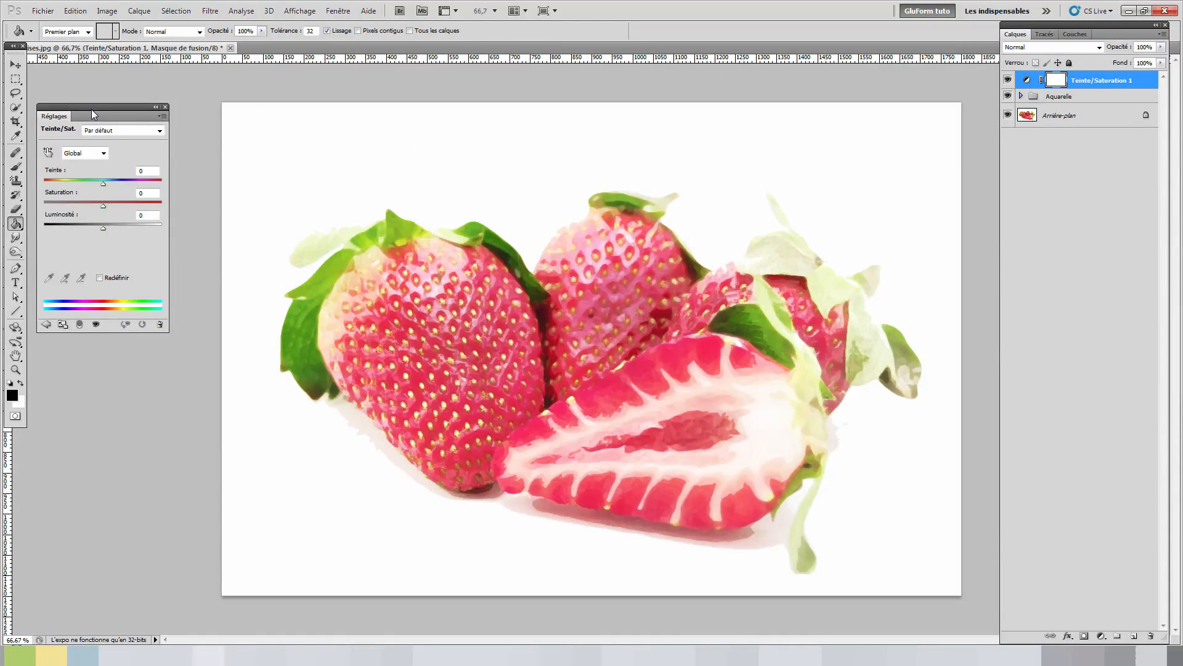
{"action": "left_click_drag", "start_coordinate": [98, 108], "coordinate": [129, 110]}
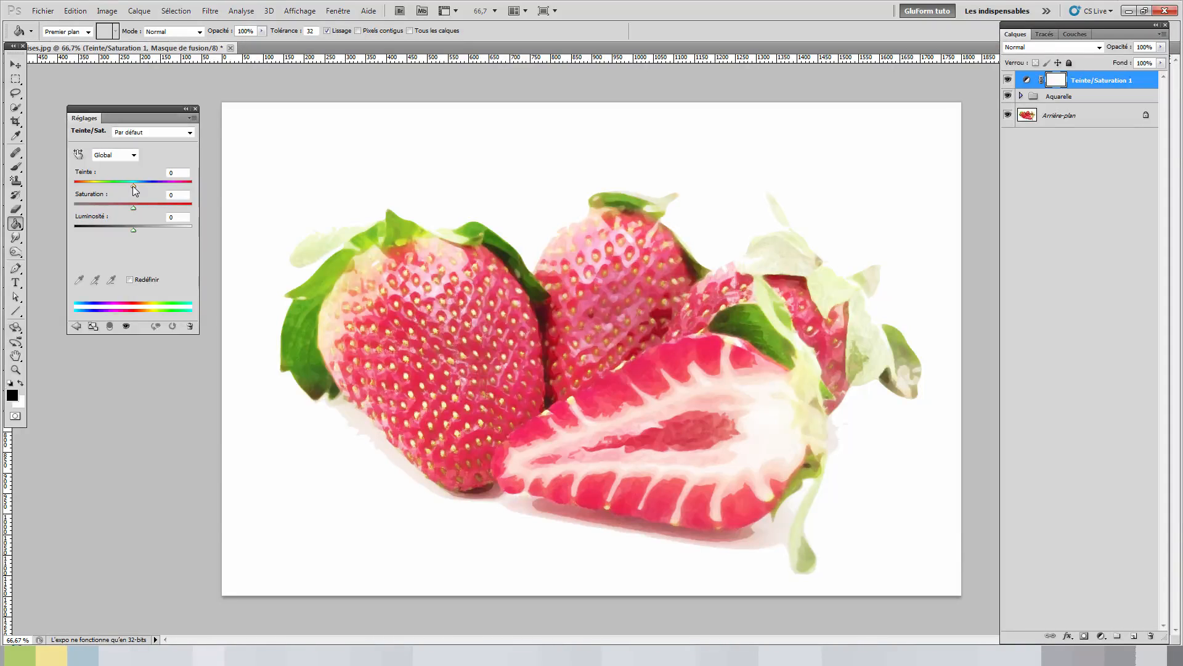
Set Teinte to +26 and Saturation to -35 in the Teinte/Saturation adjustment, comparing the image with the adjustment off and on.
{"action": "left_click_drag", "start_coordinate": [132, 186], "coordinate": [148, 191]}
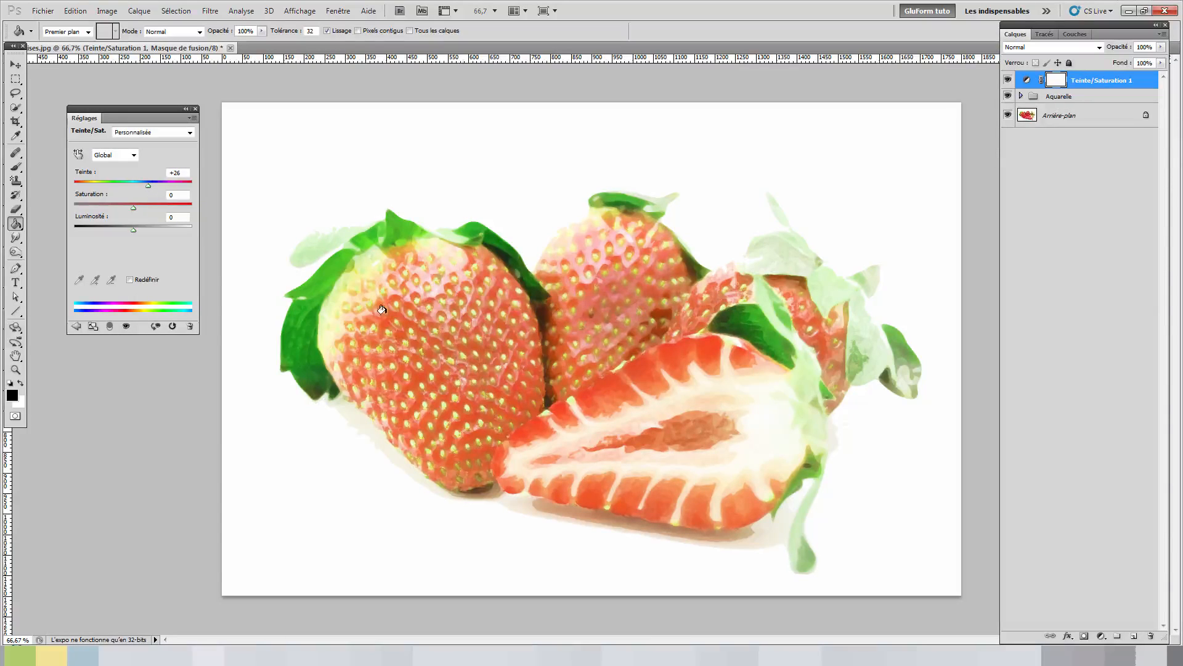
{"action": "left_click", "coordinate": [128, 327]}
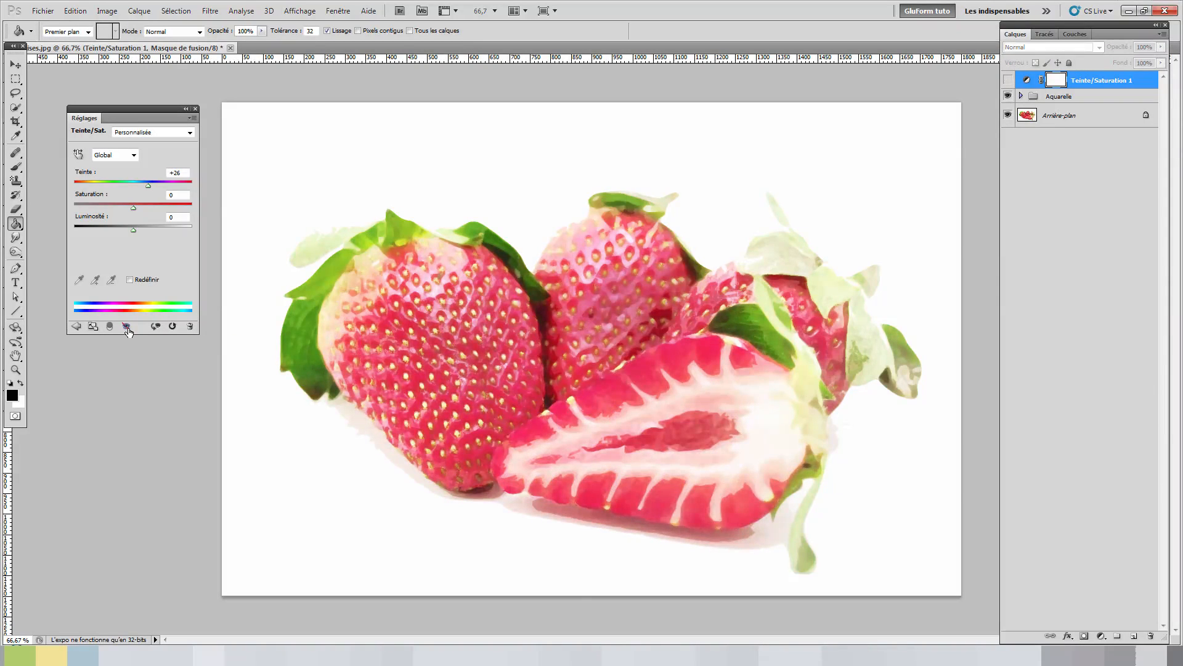
{"action": "left_click", "coordinate": [127, 328]}
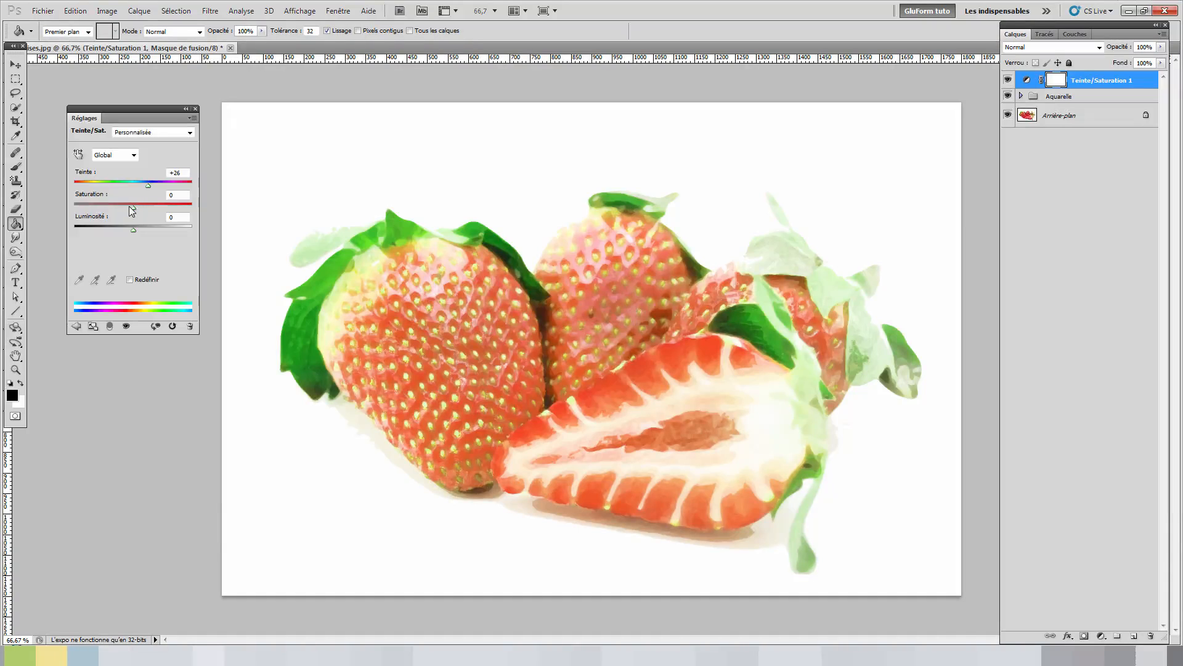
{"action": "left_click_drag", "start_coordinate": [133, 207], "coordinate": [115, 205]}
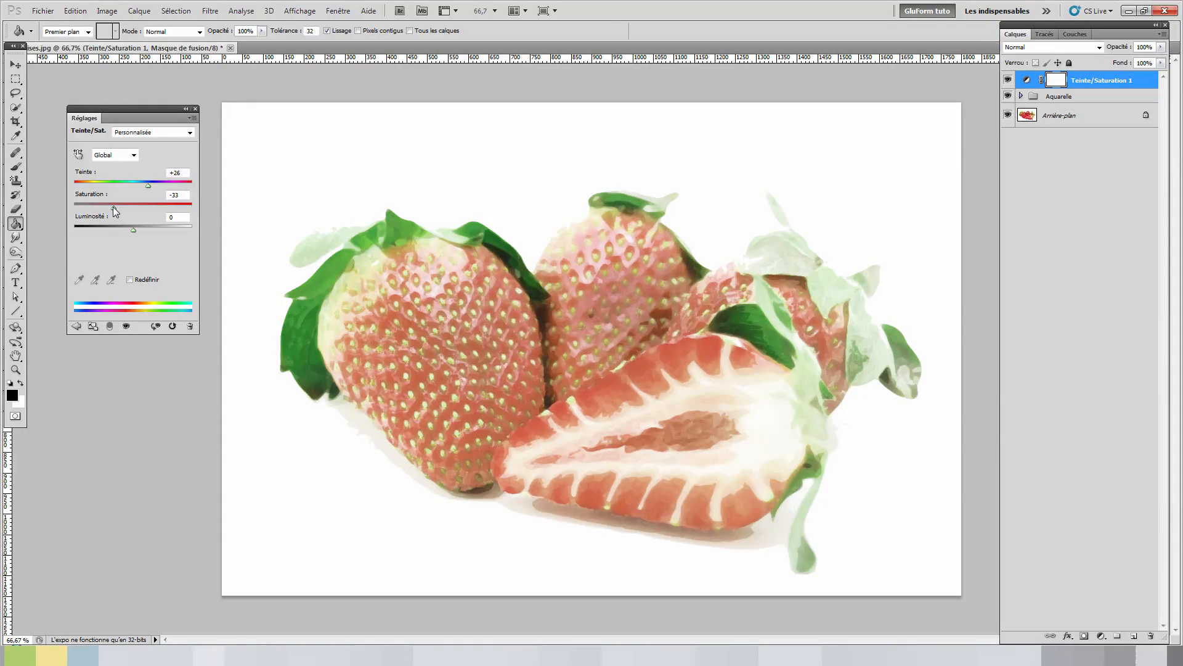
{"action": "left_click_drag", "start_coordinate": [113, 206], "coordinate": [112, 206]}
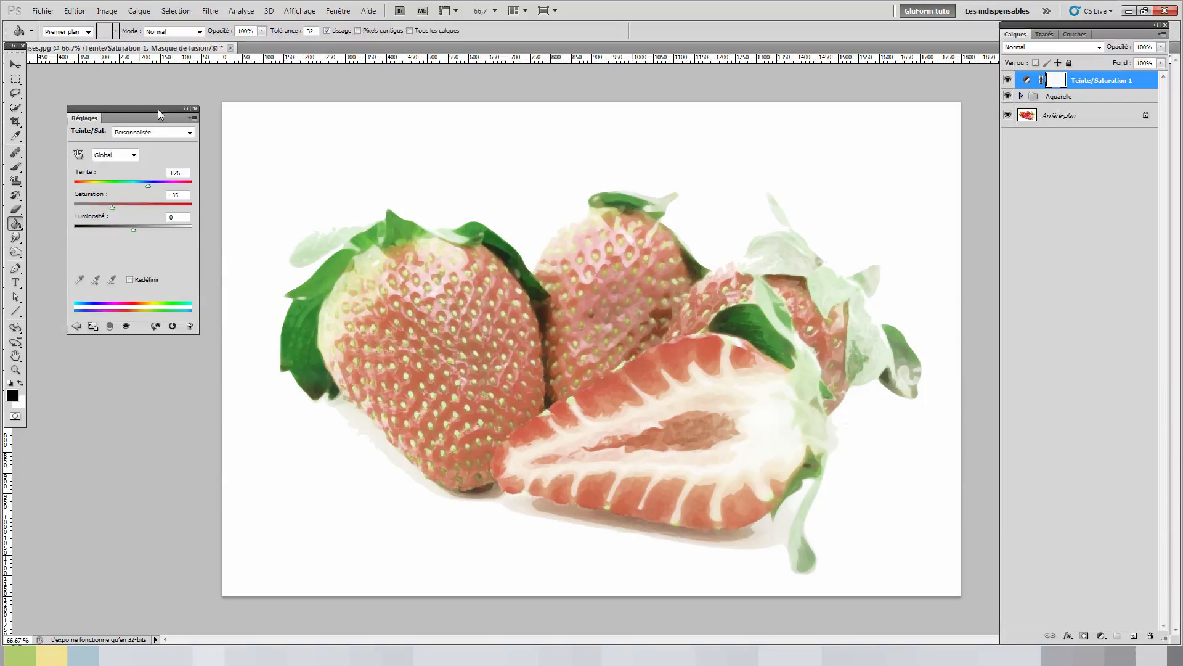
{"action": "left_click_drag", "start_coordinate": [157, 109], "coordinate": [129, 101]}
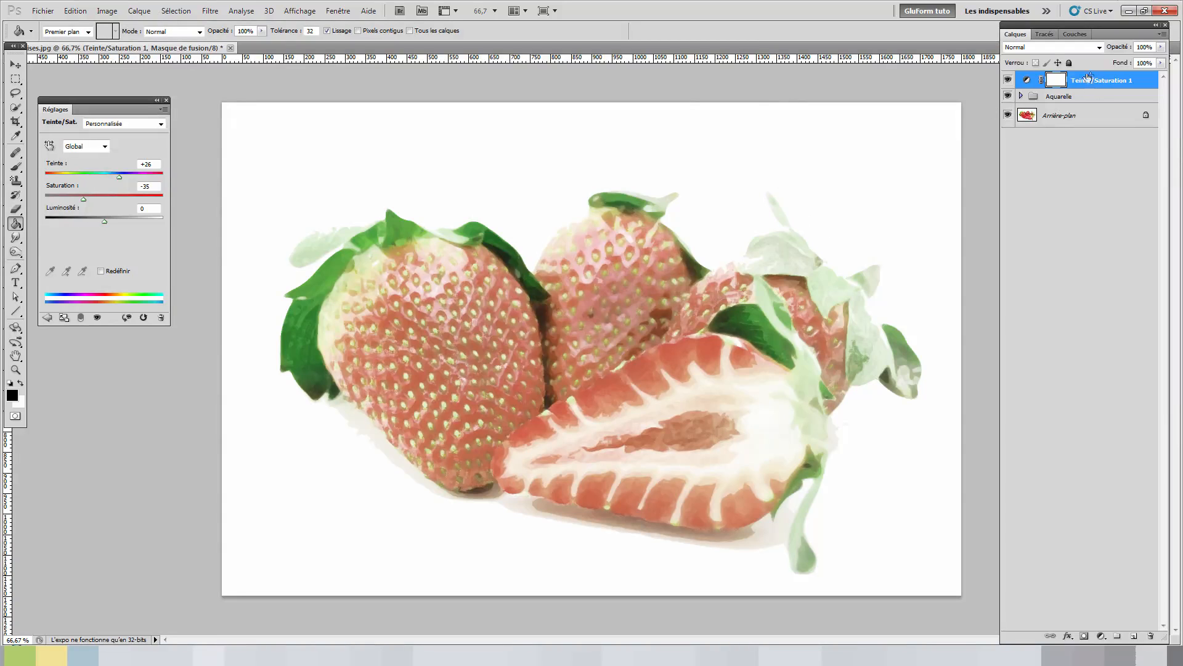
Open the image 00-Texture.jpg from the Aquarelle folder.
{"action": "left_click", "coordinate": [50, 13]}
{"action": "left_click", "coordinate": [54, 36]}
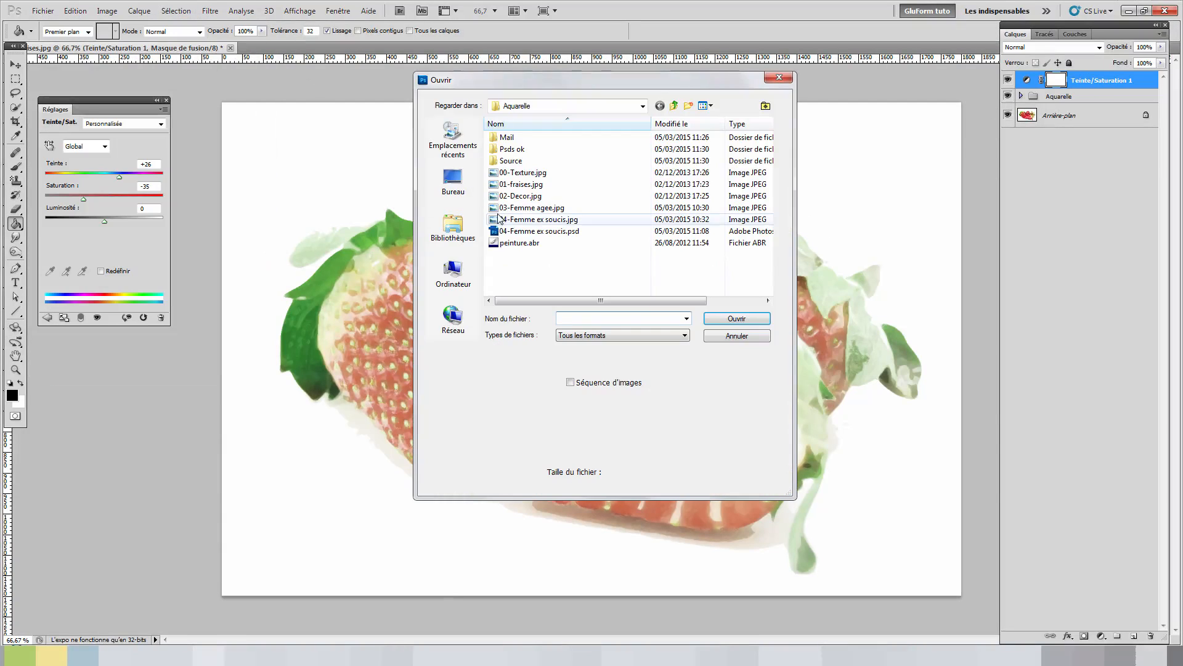
{"action": "left_click", "coordinate": [522, 173]}
{"action": "left_click", "coordinate": [724, 321]}
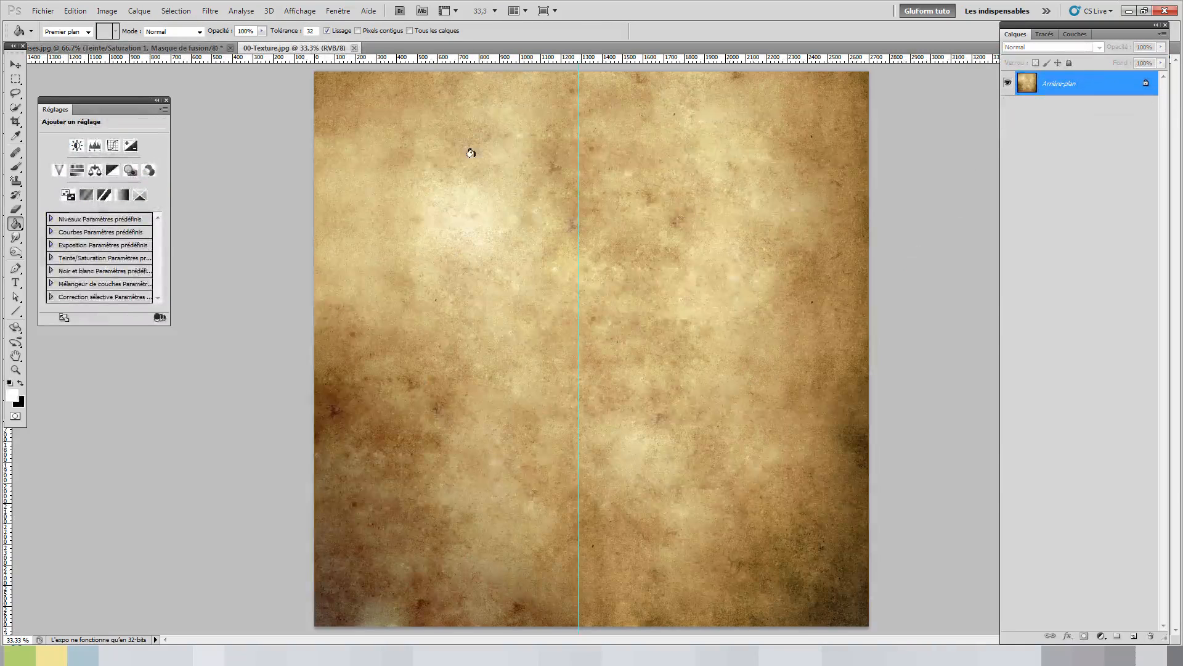
Select and copy the whole texture image and close 00-Texture.jpg.
{"action": "left_click", "coordinate": [176, 11]}
{"action": "left_click", "coordinate": [188, 25]}
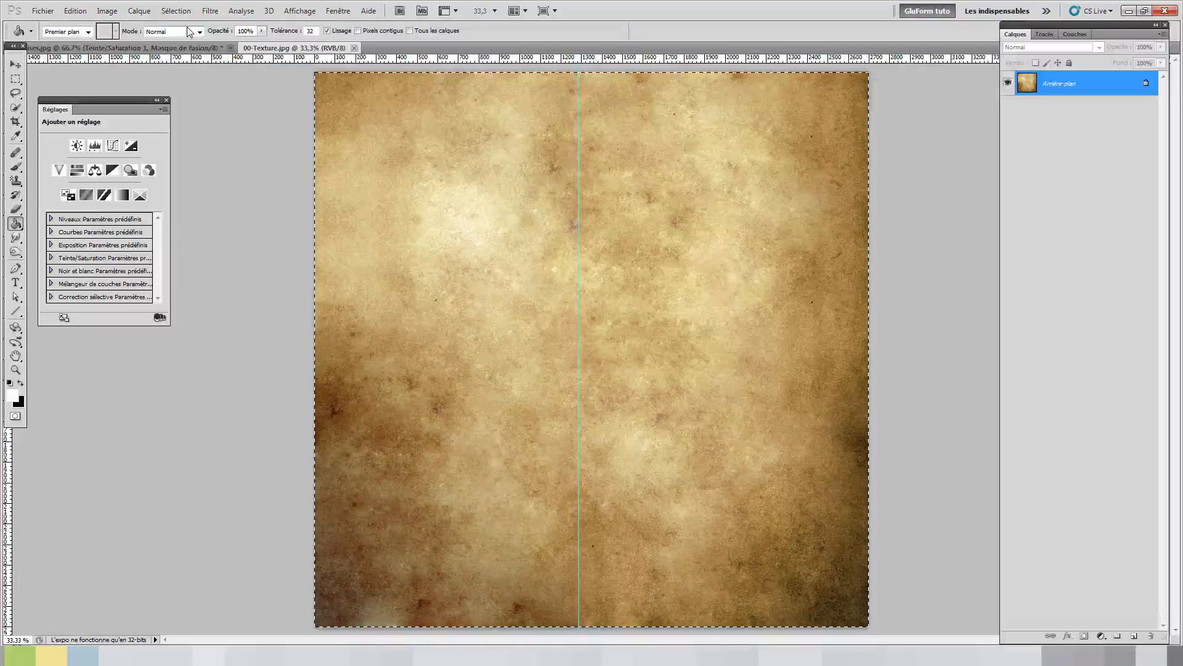
{"action": "left_click", "coordinate": [78, 11]}
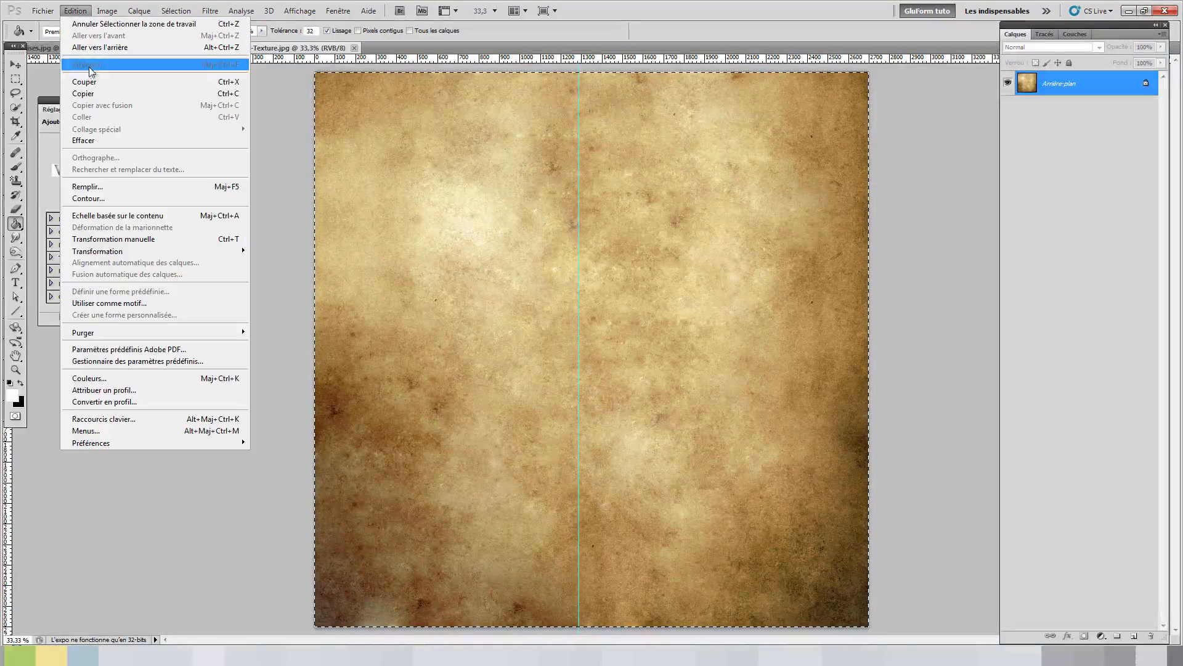
{"action": "left_click", "coordinate": [98, 84]}
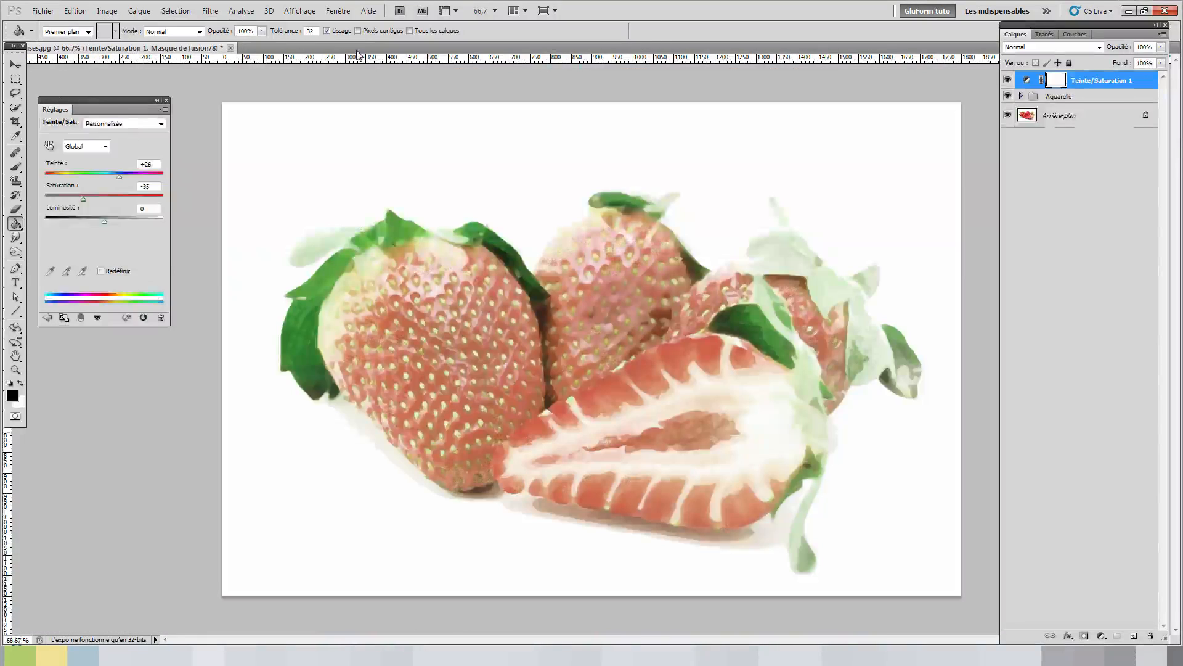
{"action": "left_click", "coordinate": [355, 48]}
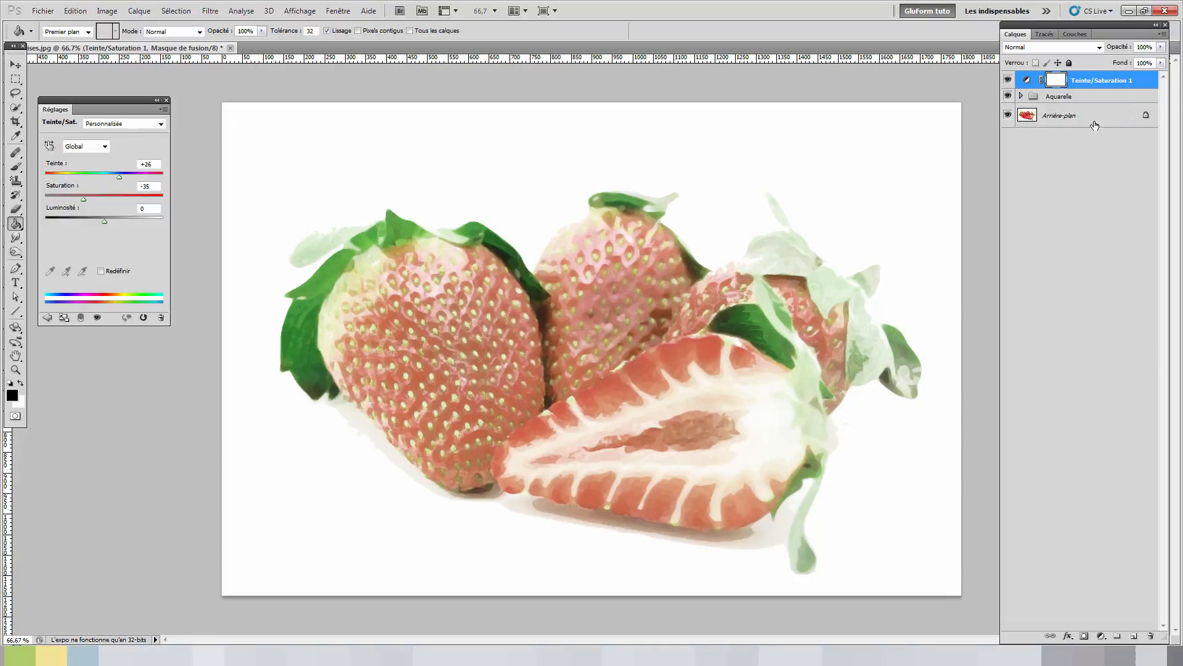
Paste the texture into the strawberry document as the uppermost layer and rename that layer Texture.
{"action": "left_click", "coordinate": [83, 12]}
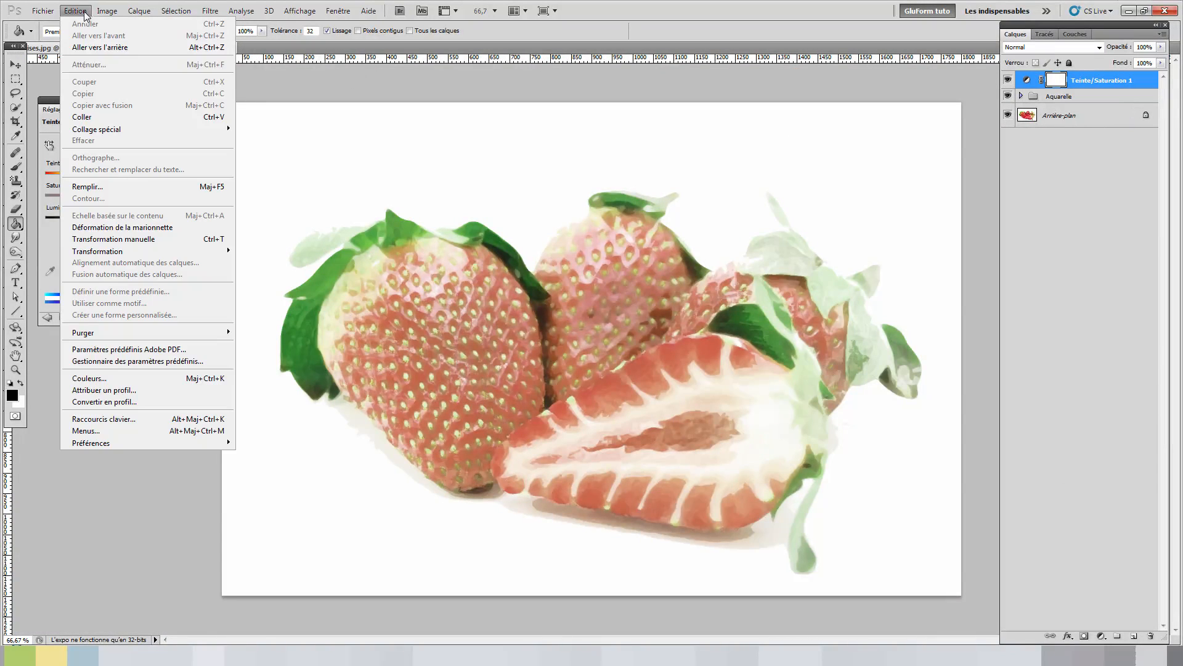
{"action": "left_click", "coordinate": [83, 117]}
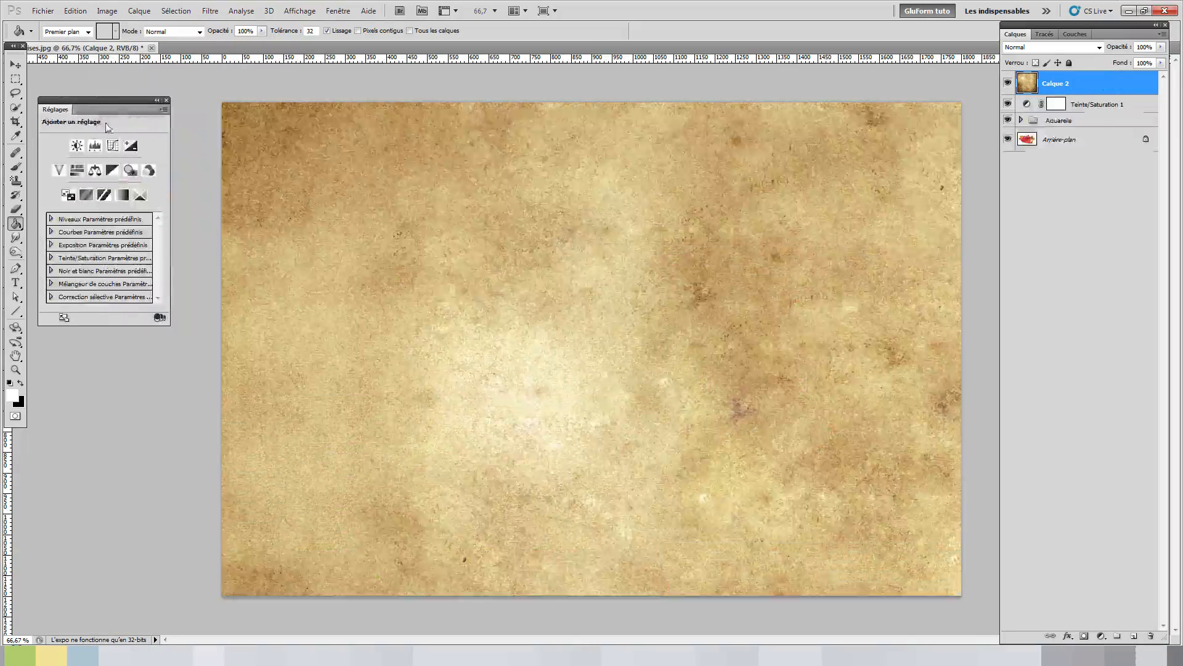
{"action": "double_click", "coordinate": [1055, 83]}
{"action": "type", "text": "T"}
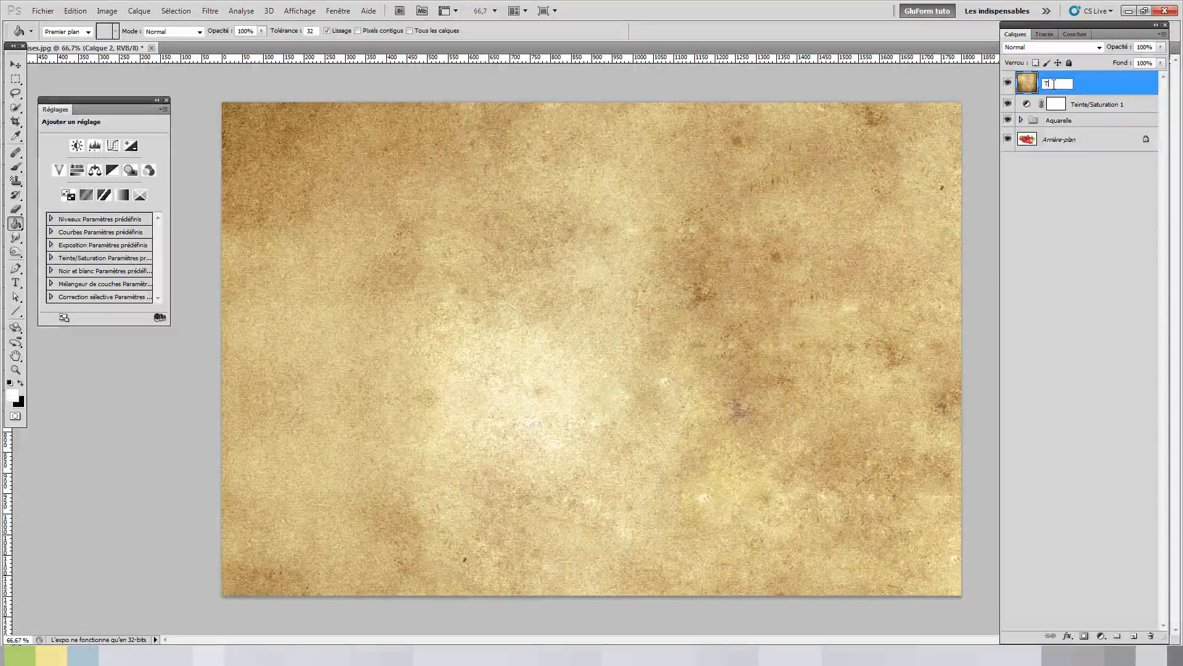
{"action": "type", "text": "exture"}
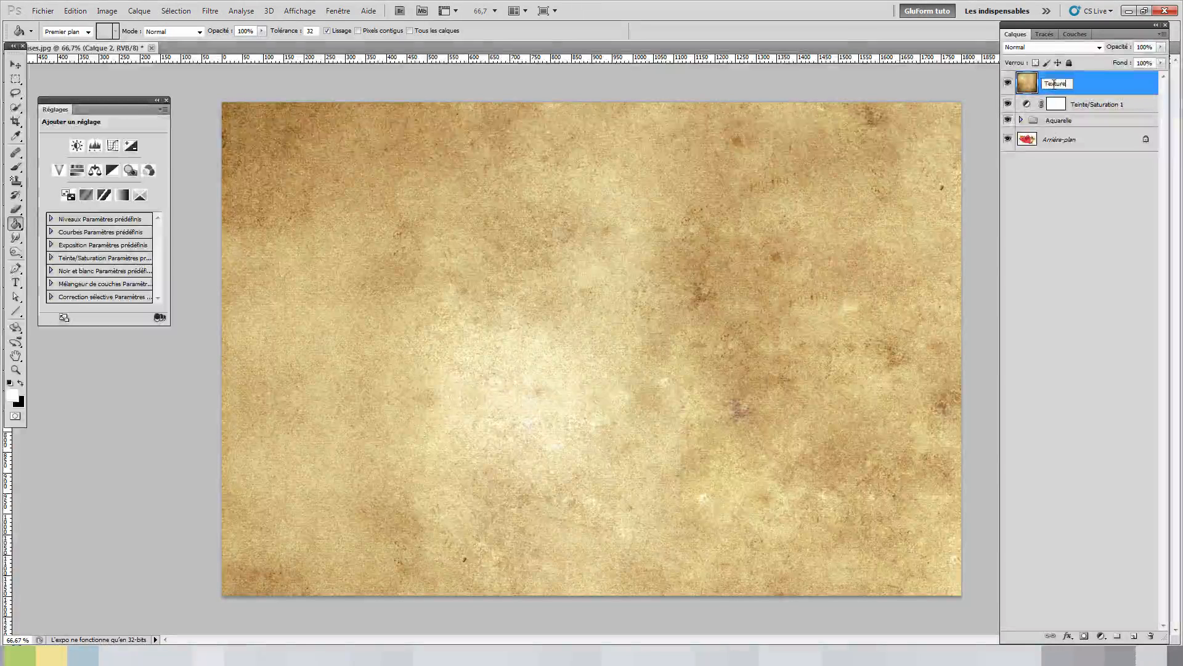
{"action": "key", "text": "Return"}
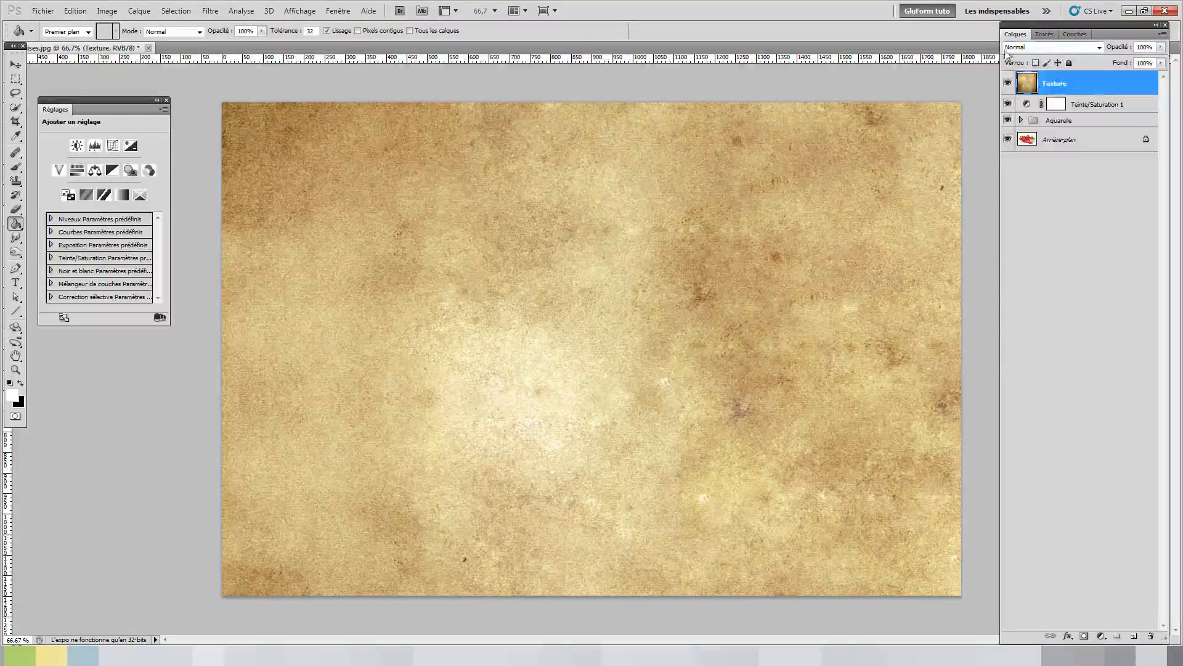
Set the Texture layer's blend mode to Produit and its opacity to 40%.
{"action": "left_click", "coordinate": [1042, 47]}
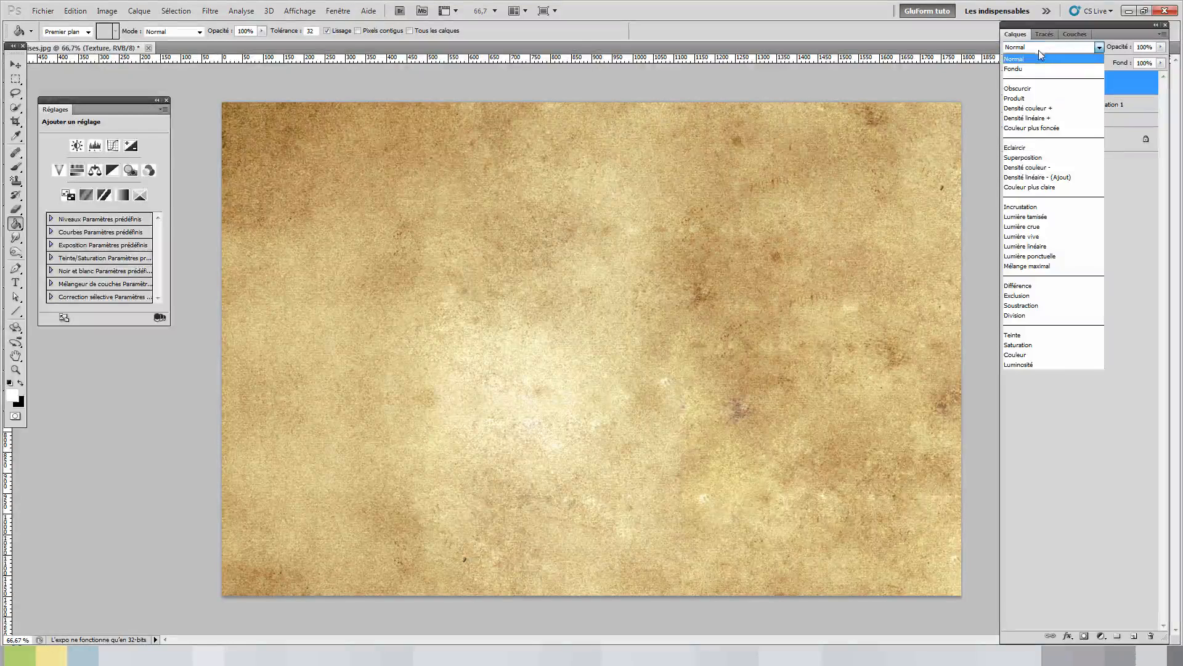
{"action": "left_click", "coordinate": [1026, 96]}
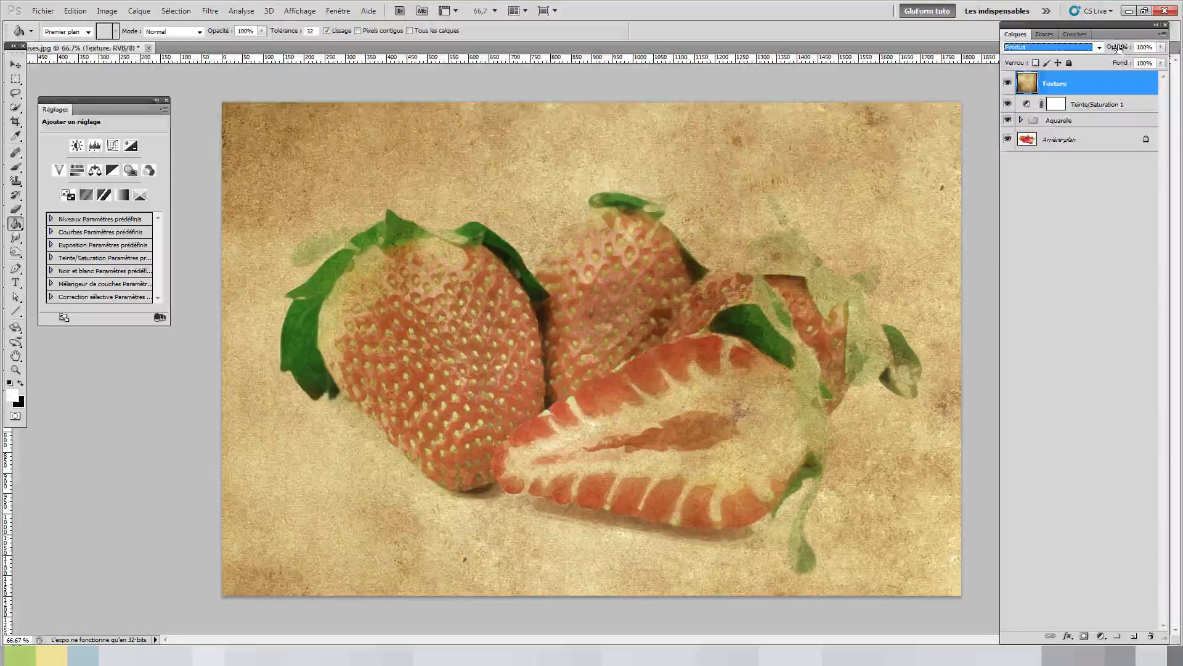
{"action": "left_click", "coordinate": [1163, 49]}
{"action": "left_click_drag", "start_coordinate": [1163, 62], "coordinate": [1123, 61]}
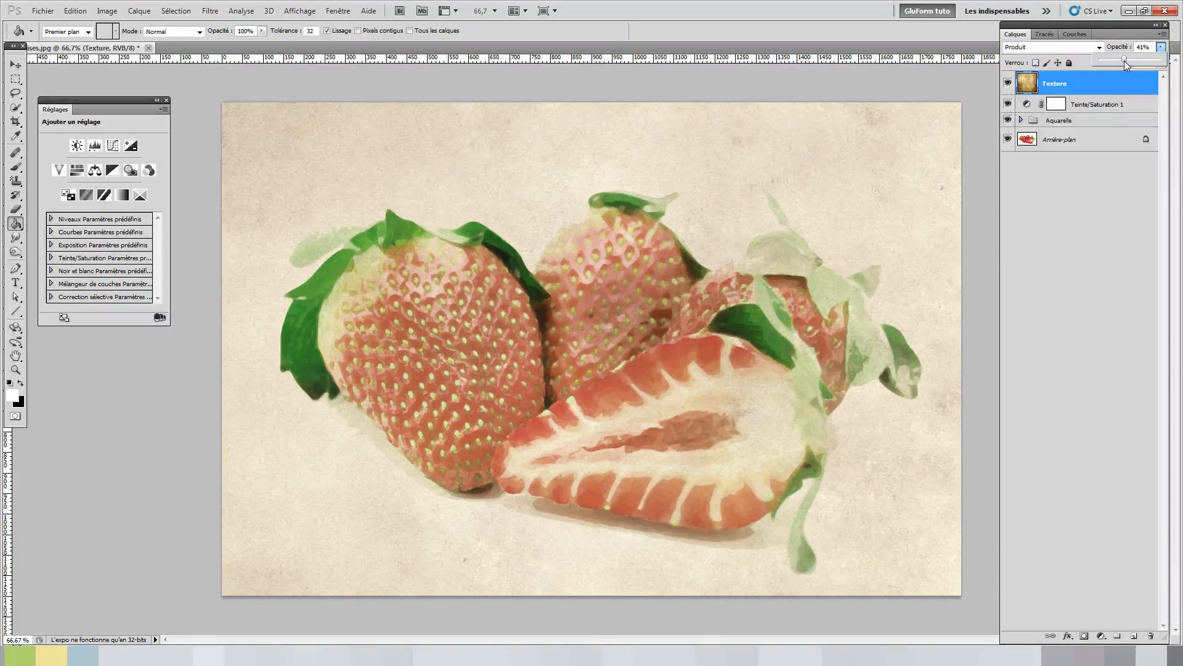
{"action": "left_click", "coordinate": [890, 125]}
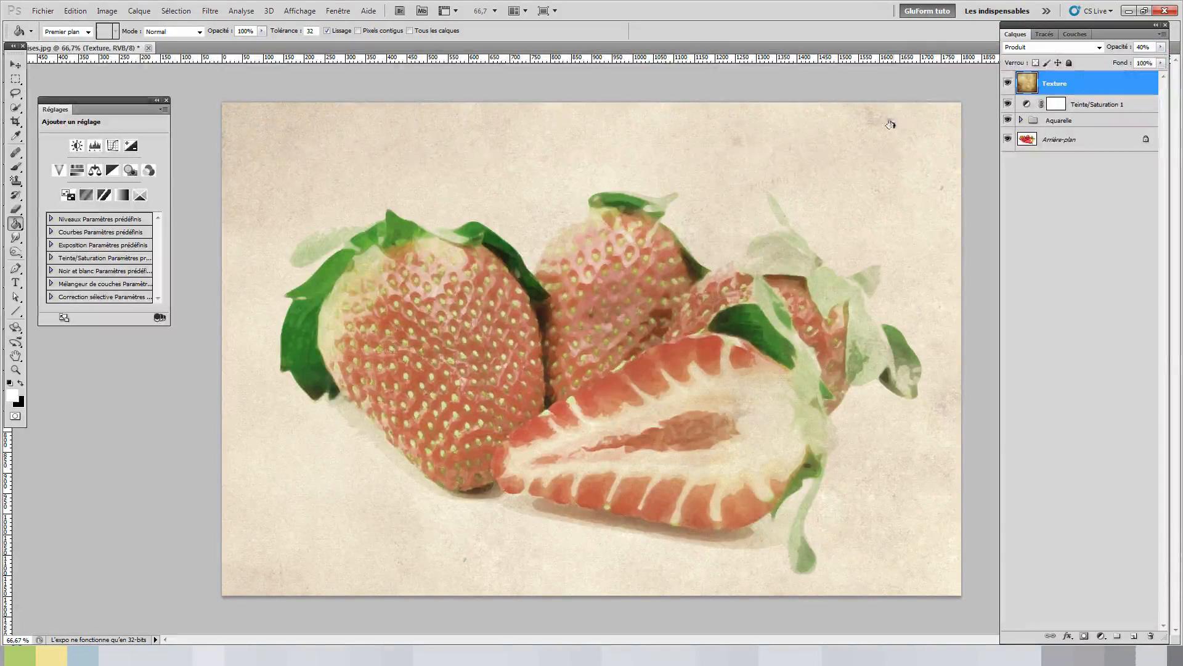
Compare the image with the Texture layer hidden and shown.
{"action": "left_click", "coordinate": [1007, 86]}
{"action": "left_click", "coordinate": [1008, 86]}
{"action": "left_click", "coordinate": [1008, 86]}
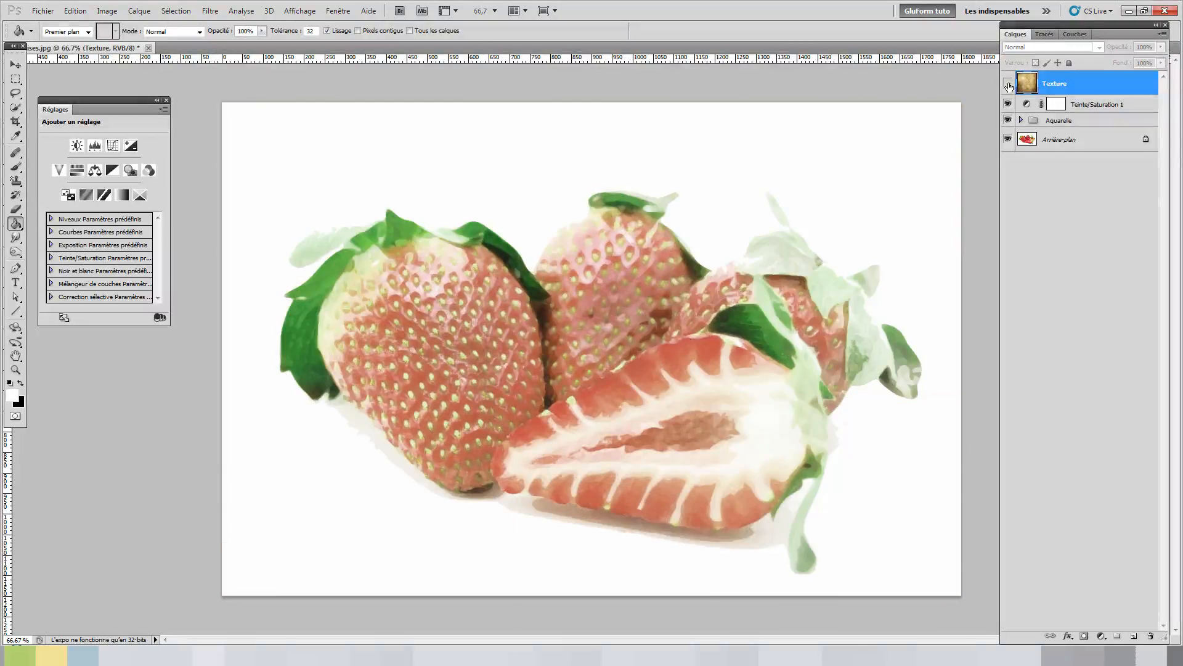
{"action": "left_click", "coordinate": [1008, 86]}
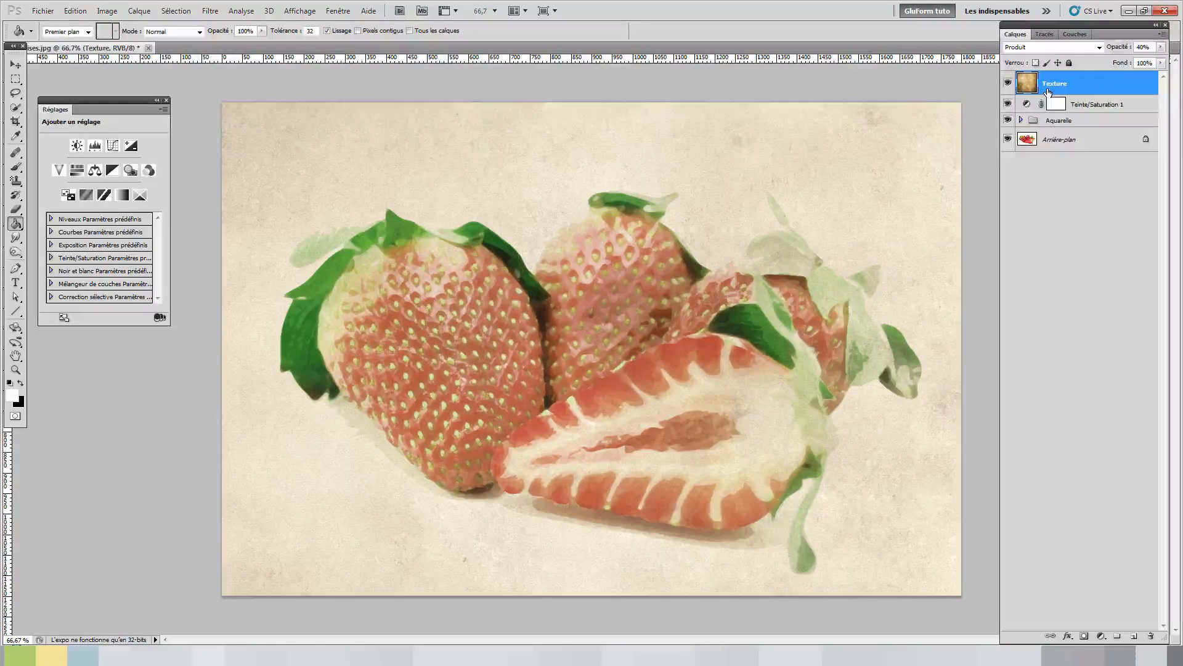
Select the Teinte/Saturation 1 layer and hide it together with the Aquarelle group and the Texture layer.
{"action": "left_click", "coordinate": [1082, 106]}
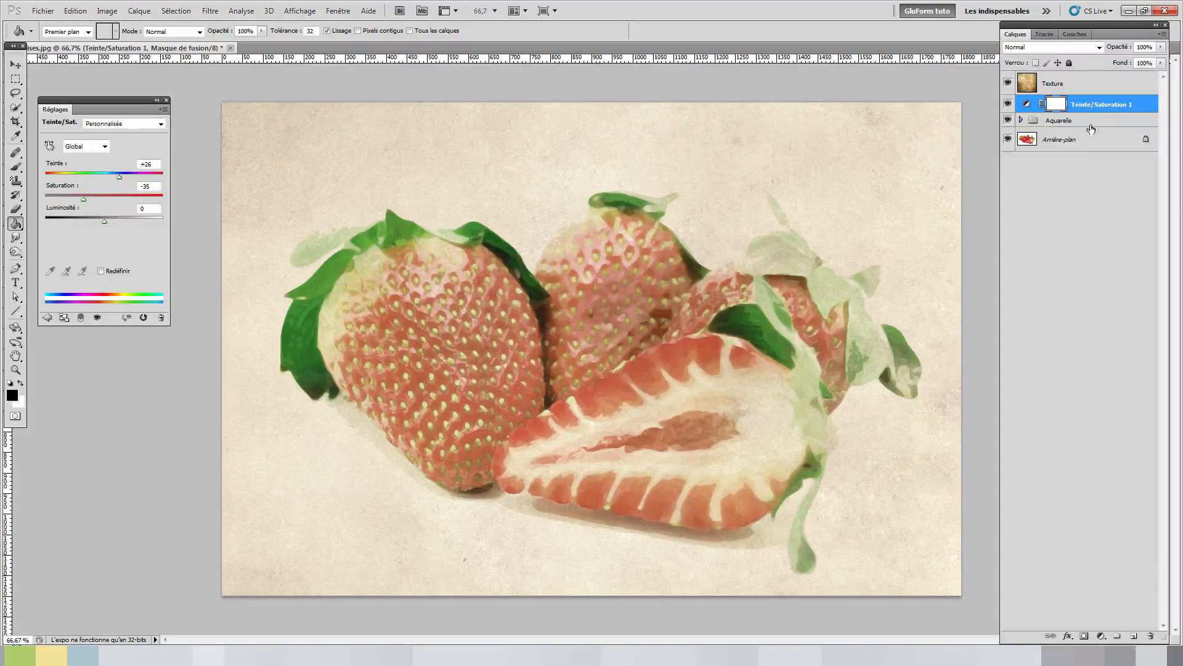
{"action": "left_click", "coordinate": [1008, 104]}
{"action": "left_click", "coordinate": [1008, 120]}
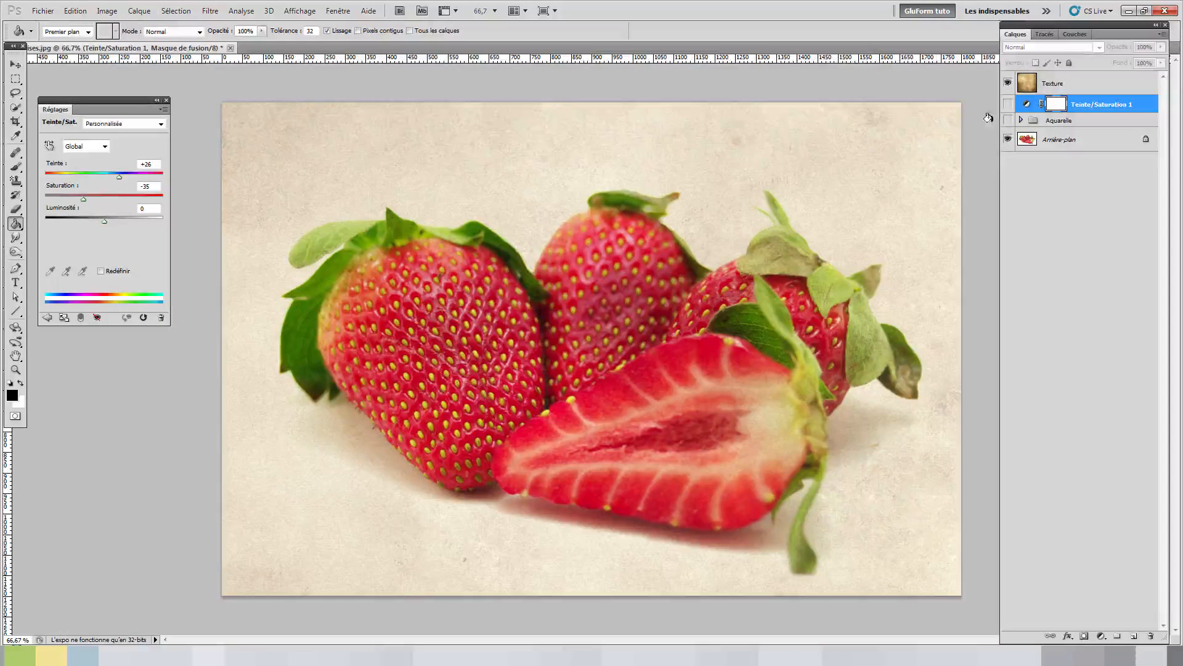
{"action": "left_click", "coordinate": [1010, 85]}
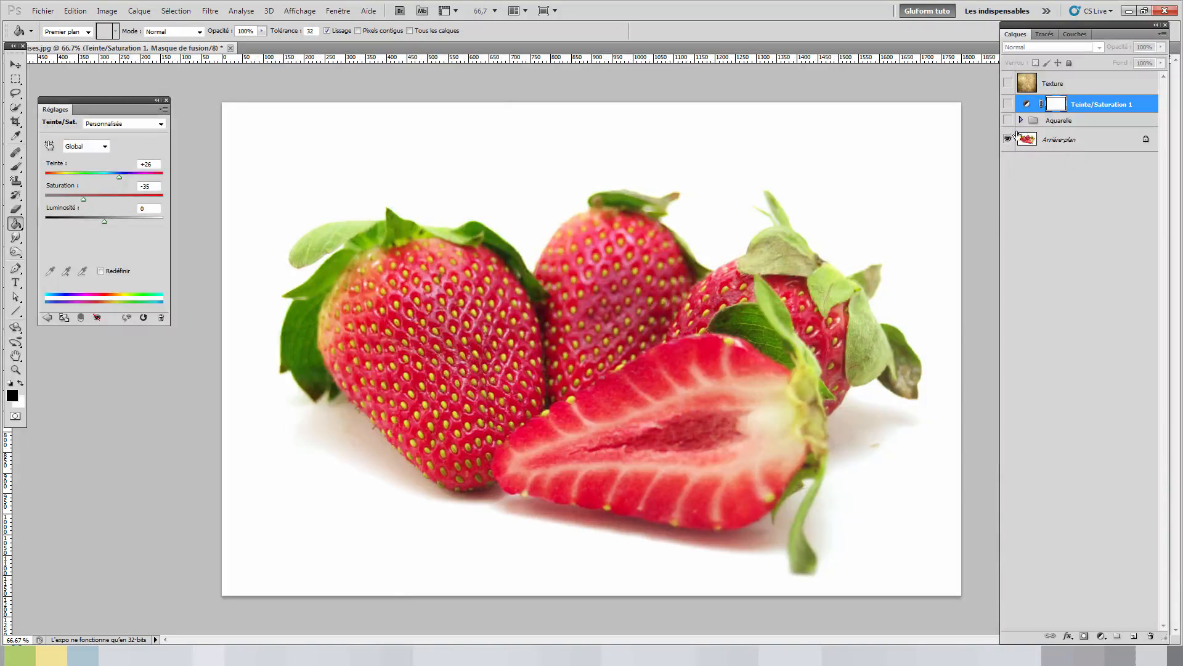
Select the white background and the shadow around the strawberries with Quick Selection, leaving the pale leaf and the hanging stem out.
{"action": "left_click", "coordinate": [15, 110]}
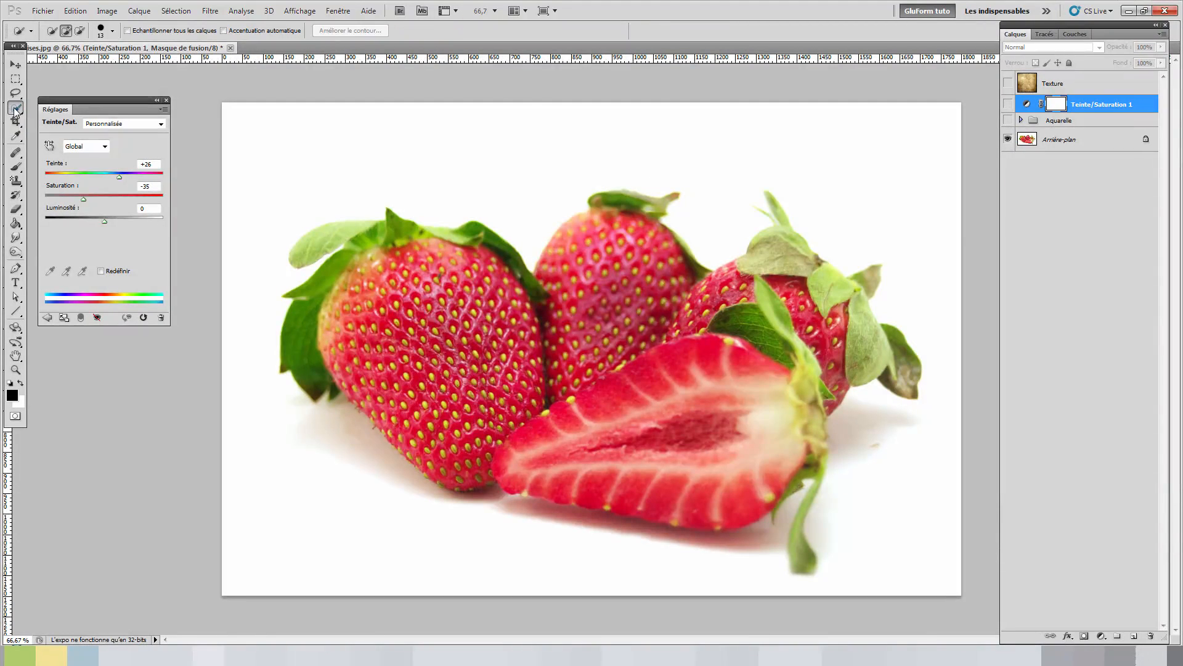
{"action": "left_click", "coordinate": [112, 32]}
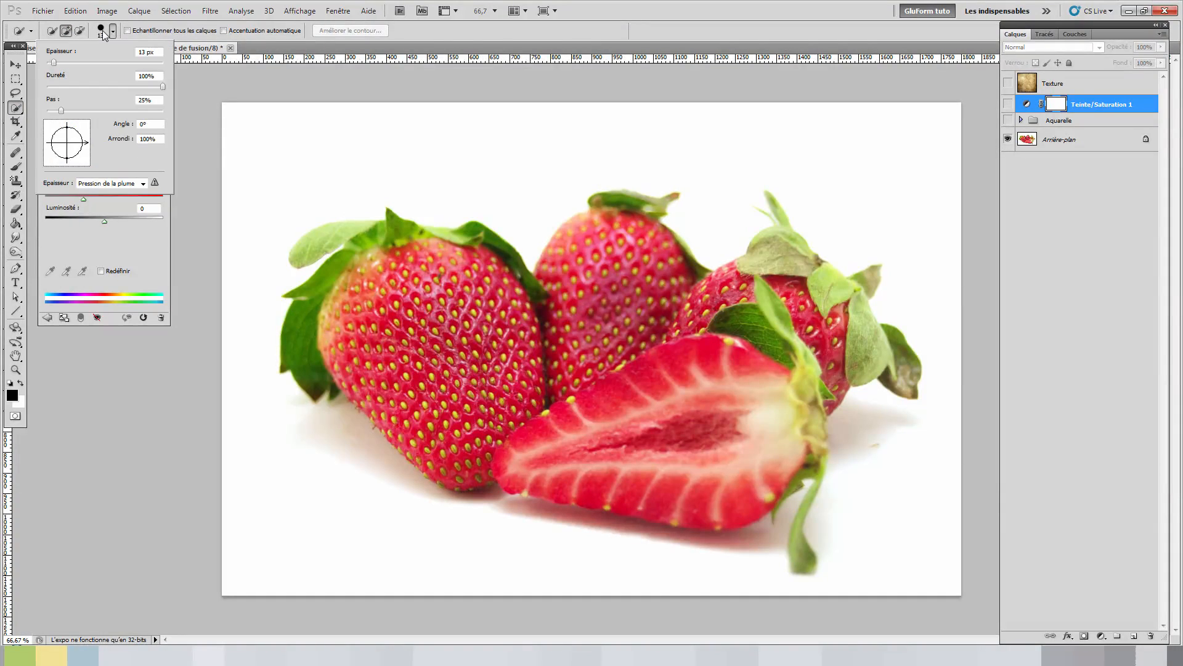
{"action": "left_click", "coordinate": [104, 36]}
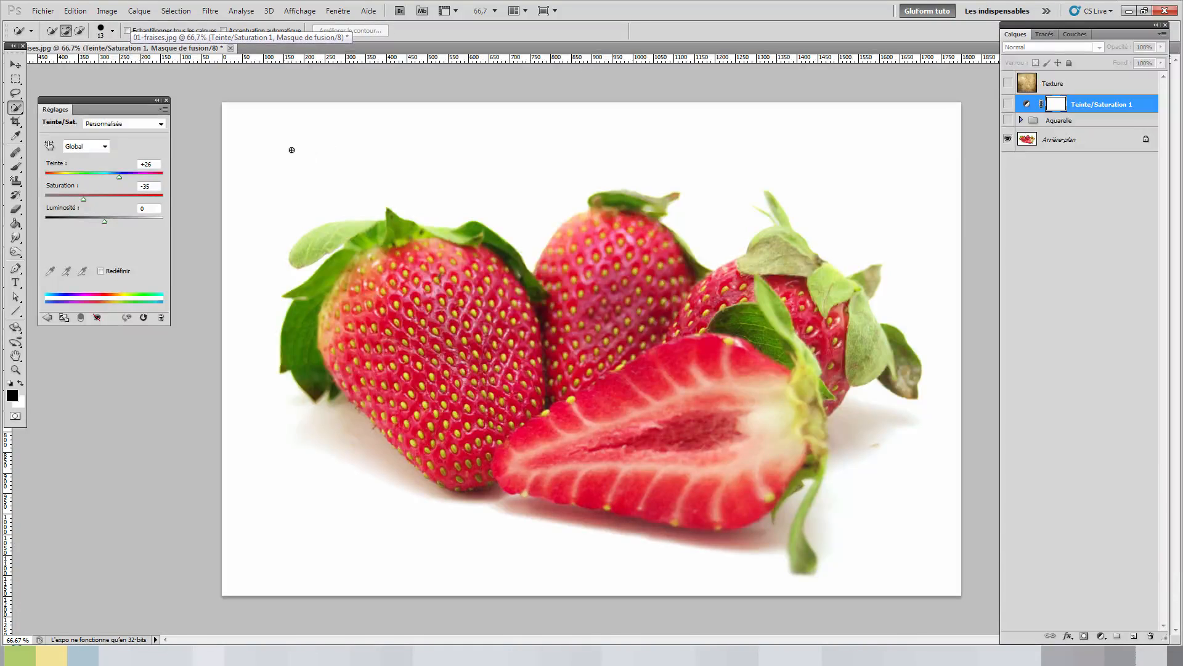
{"action": "mouse_move", "coordinate": [431, 145]}
{"action": "left_mouse_down"}
{"action": "mouse_move", "coordinate": [465, 151]}
{"action": "mouse_move", "coordinate": [370, 145]}
{"action": "left_mouse_up"}
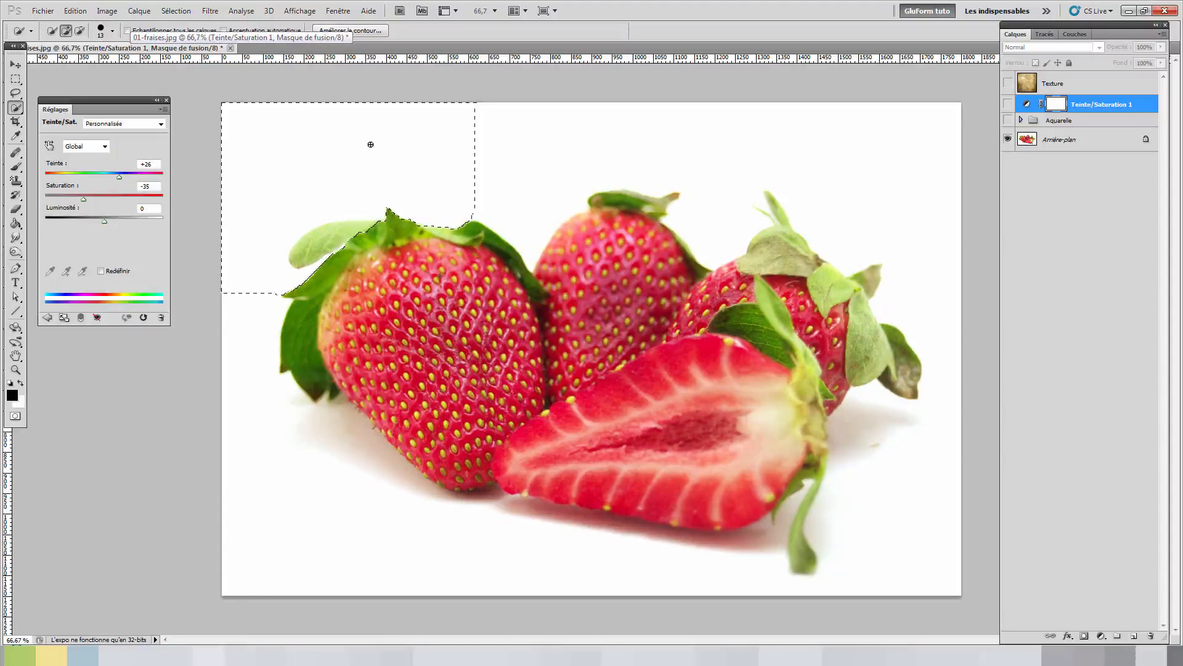
{"action": "mouse_move", "coordinate": [502, 161]}
{"action": "left_mouse_down"}
{"action": "mouse_move", "coordinate": [639, 143]}
{"action": "mouse_move", "coordinate": [650, 126]}
{"action": "mouse_move", "coordinate": [682, 151]}
{"action": "left_mouse_up"}
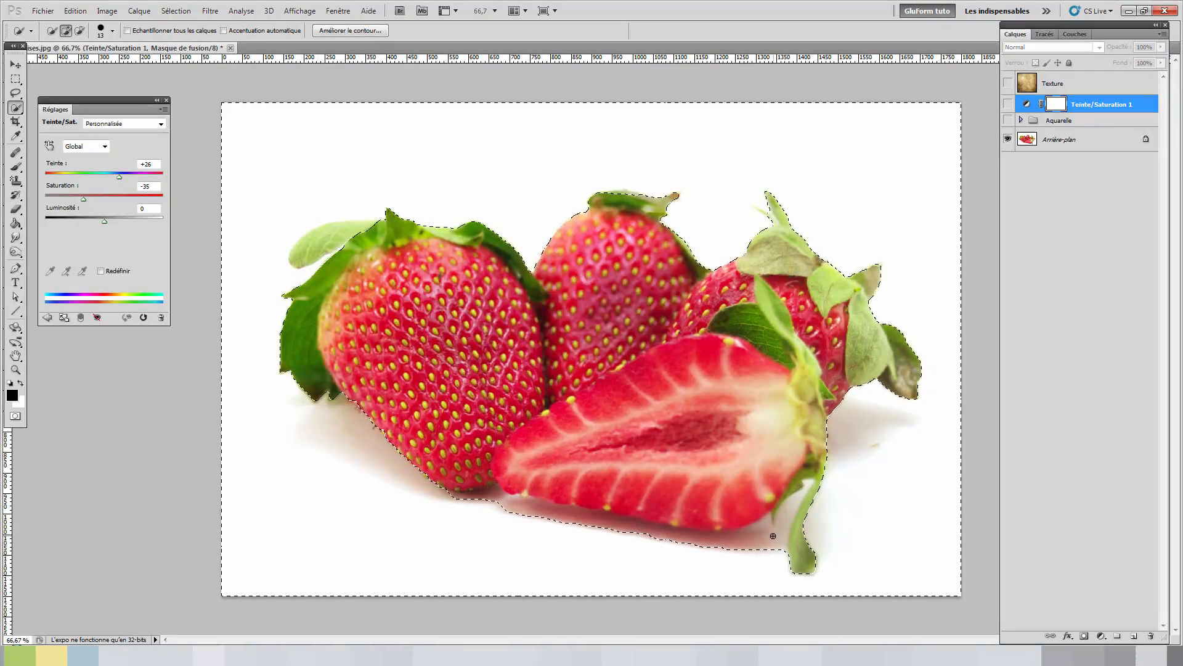
{"action": "left_click", "coordinate": [795, 506], "text": "alt"}
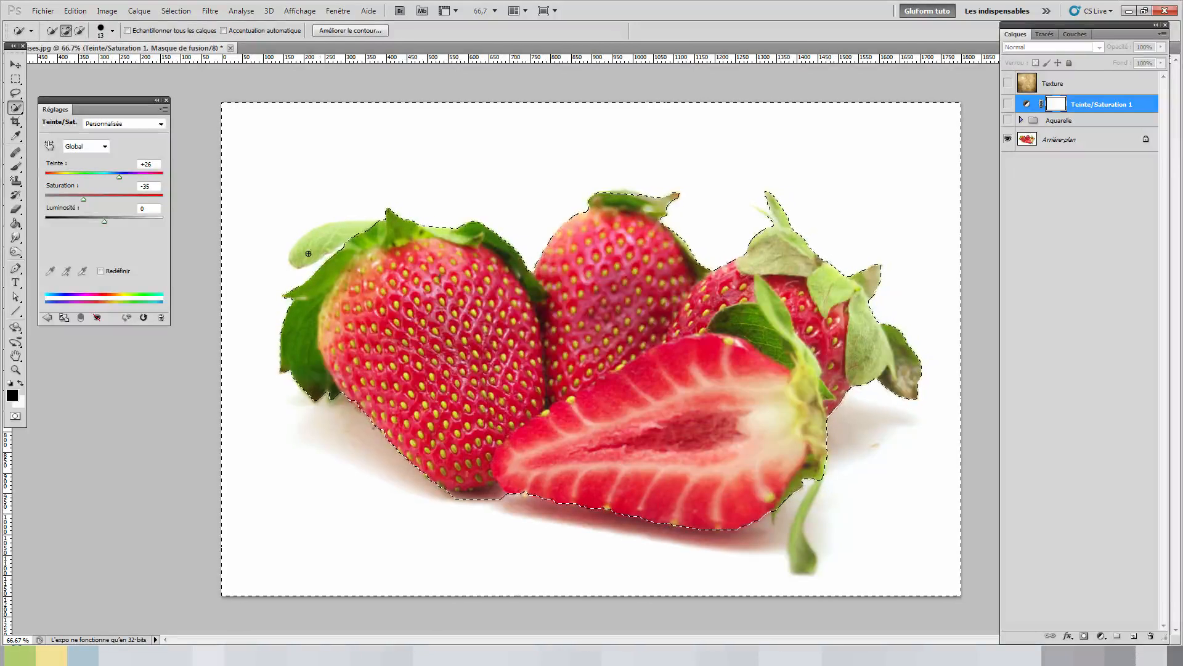
{"action": "key", "text": "alt"}
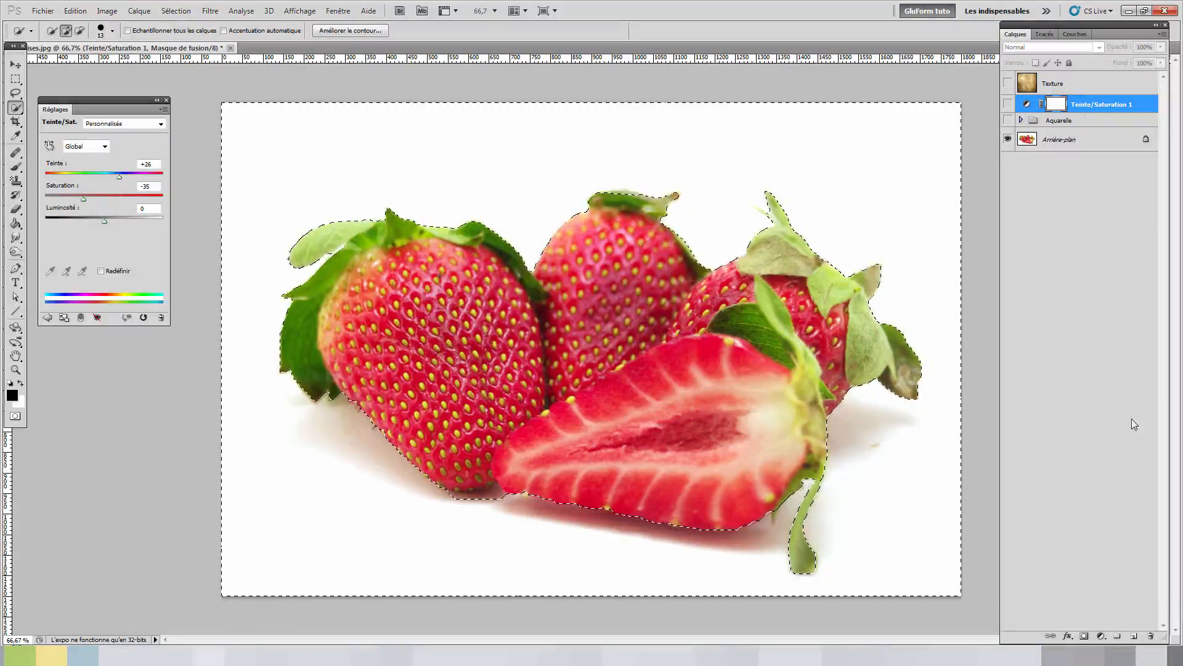
Add a new layer above Teinte/Saturation 1, show that adjustment and the Aquarelle group, and mask the new layer with the selection.
{"action": "left_click", "coordinate": [1135, 637]}
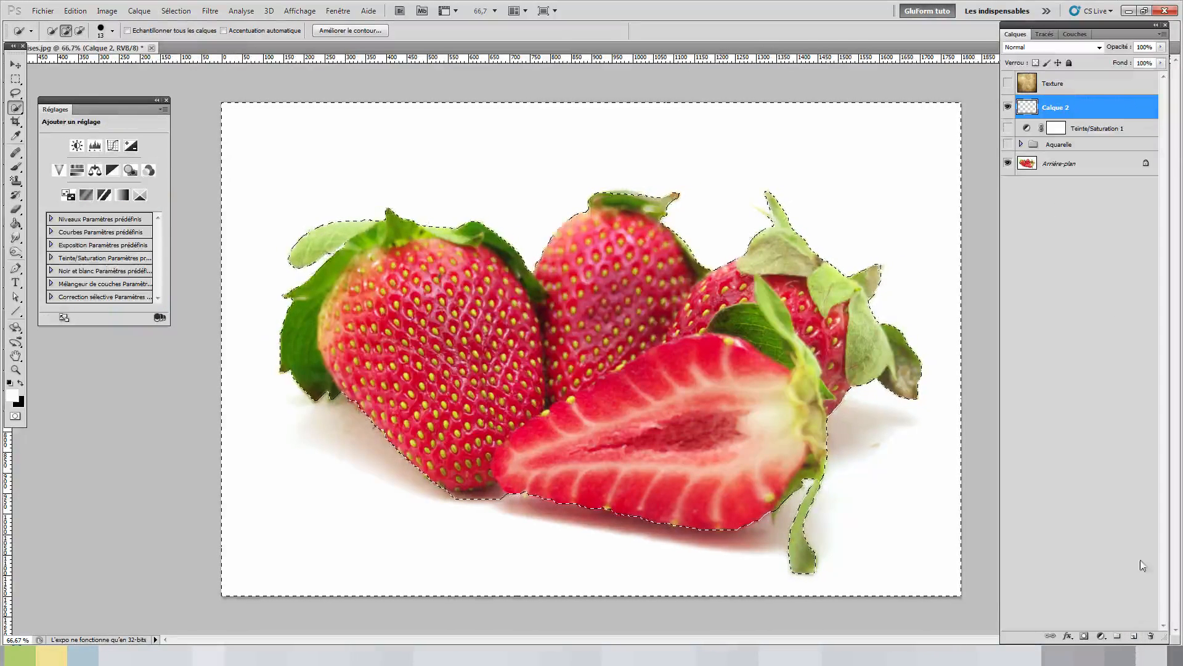
{"action": "left_click", "coordinate": [1008, 128]}
{"action": "left_click", "coordinate": [1008, 145]}
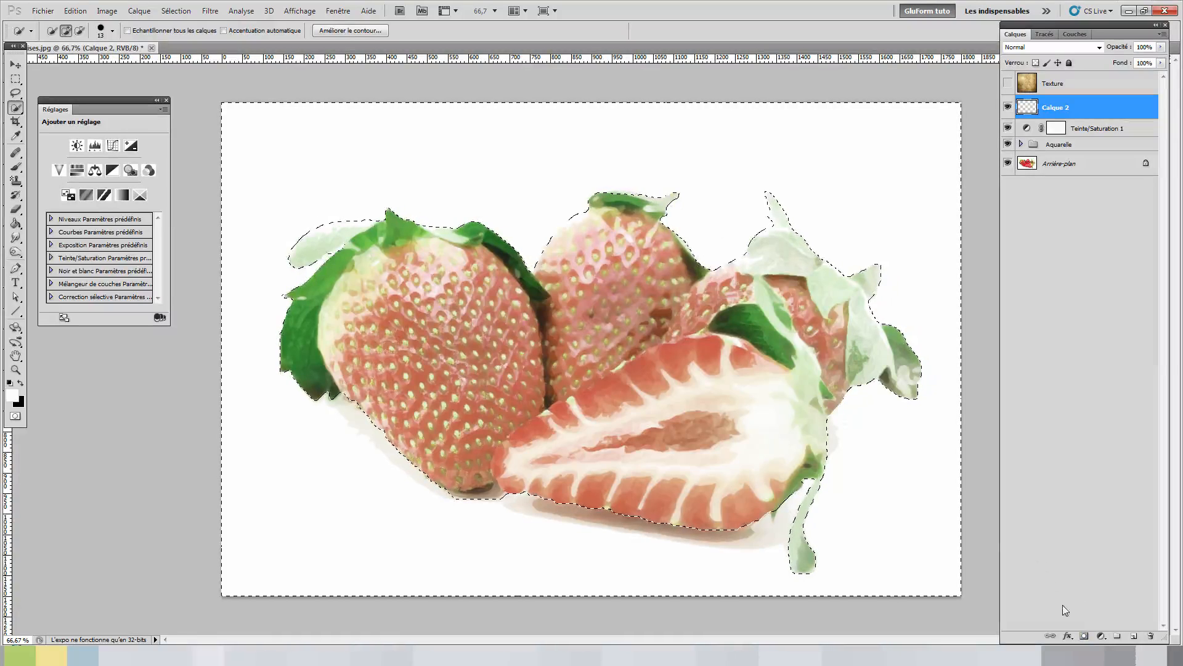
{"action": "left_click", "coordinate": [1086, 635]}
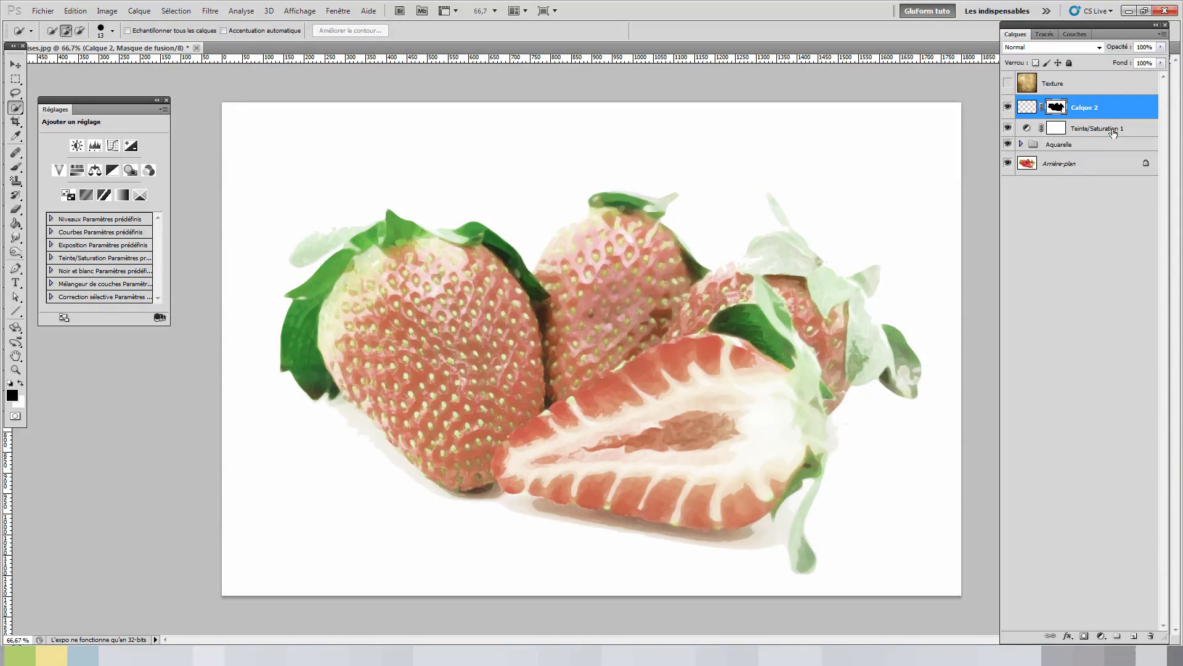
Show the Texture layer and make the image of Calque 2 the painting target instead of its mask.
{"action": "left_click", "coordinate": [1009, 83]}
{"action": "left_click", "coordinate": [1029, 110]}
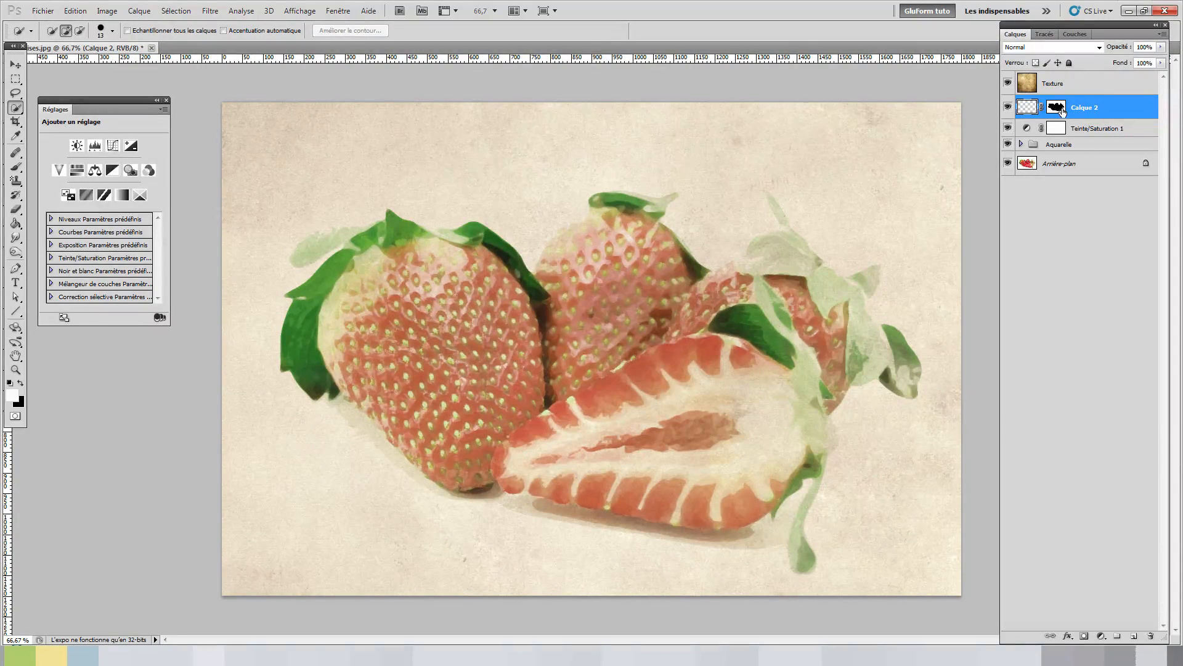
{"action": "left_click", "coordinate": [1061, 112]}
{"action": "left_click", "coordinate": [1031, 111]}
{"action": "left_click", "coordinate": [1061, 112]}
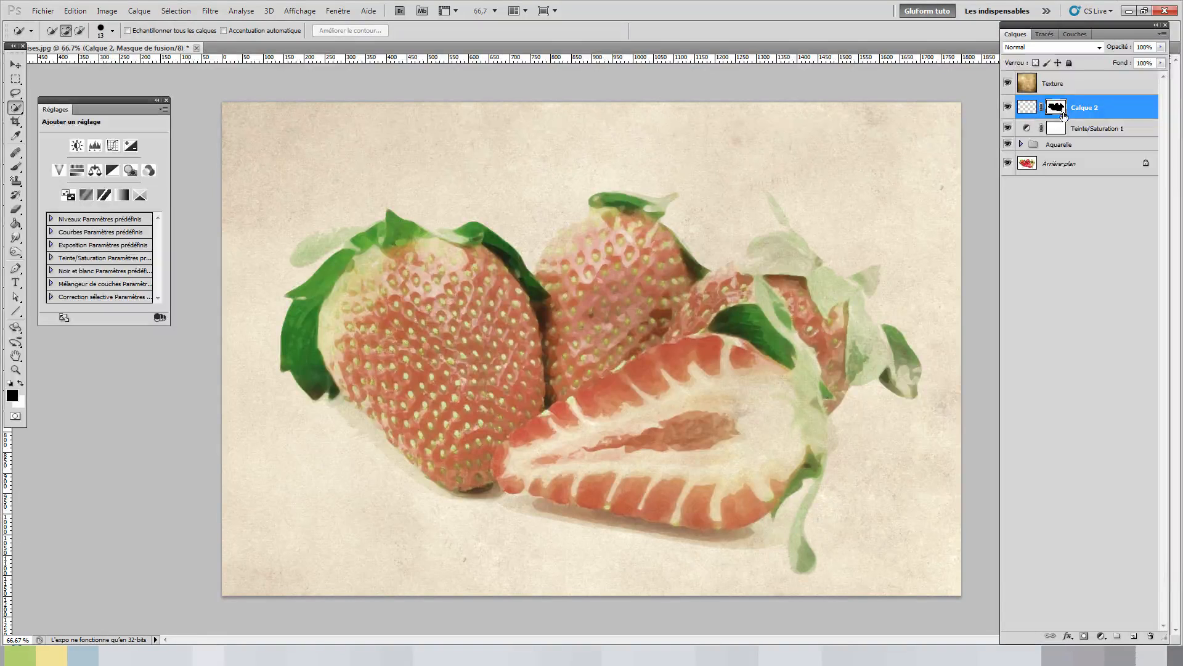
{"action": "left_click", "coordinate": [1028, 110]}
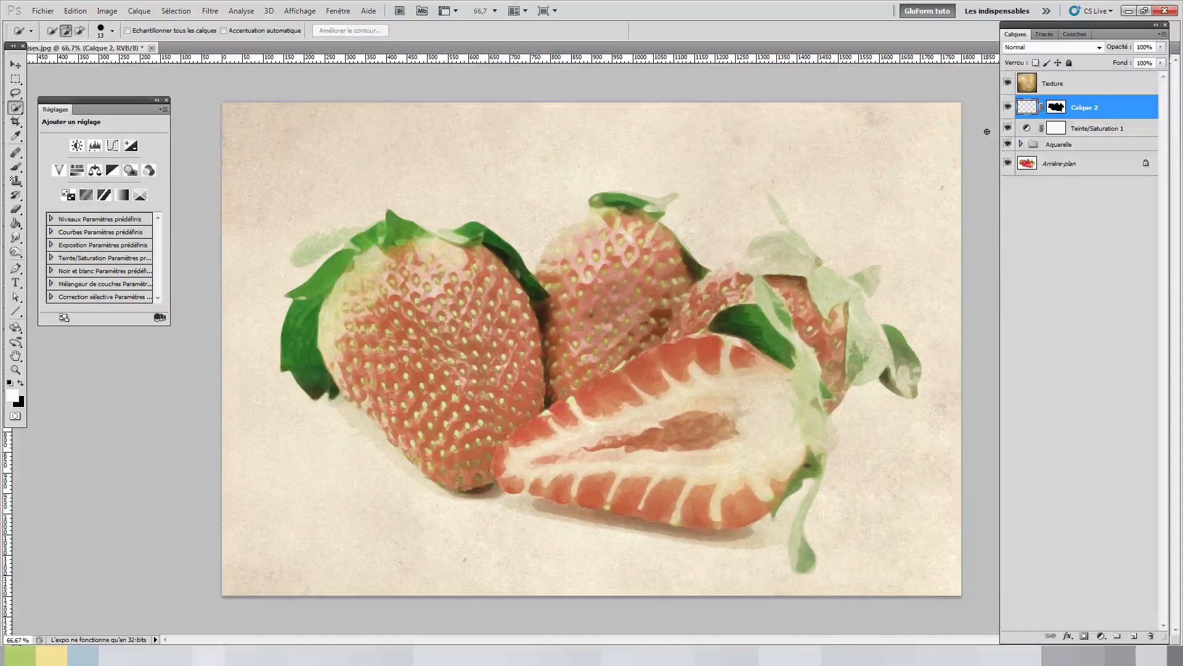
Load the brush set peinture.abr from the Aquarelle folder for the Brush tool.
{"action": "left_click", "coordinate": [19, 172]}
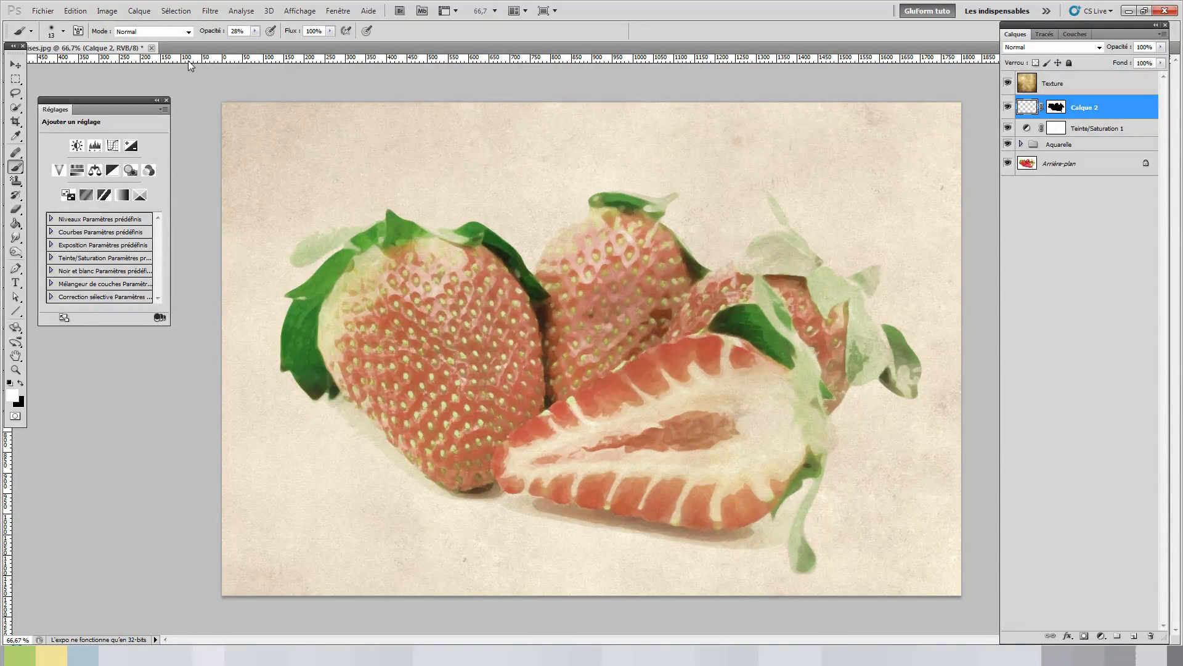
{"action": "left_click", "coordinate": [63, 31]}
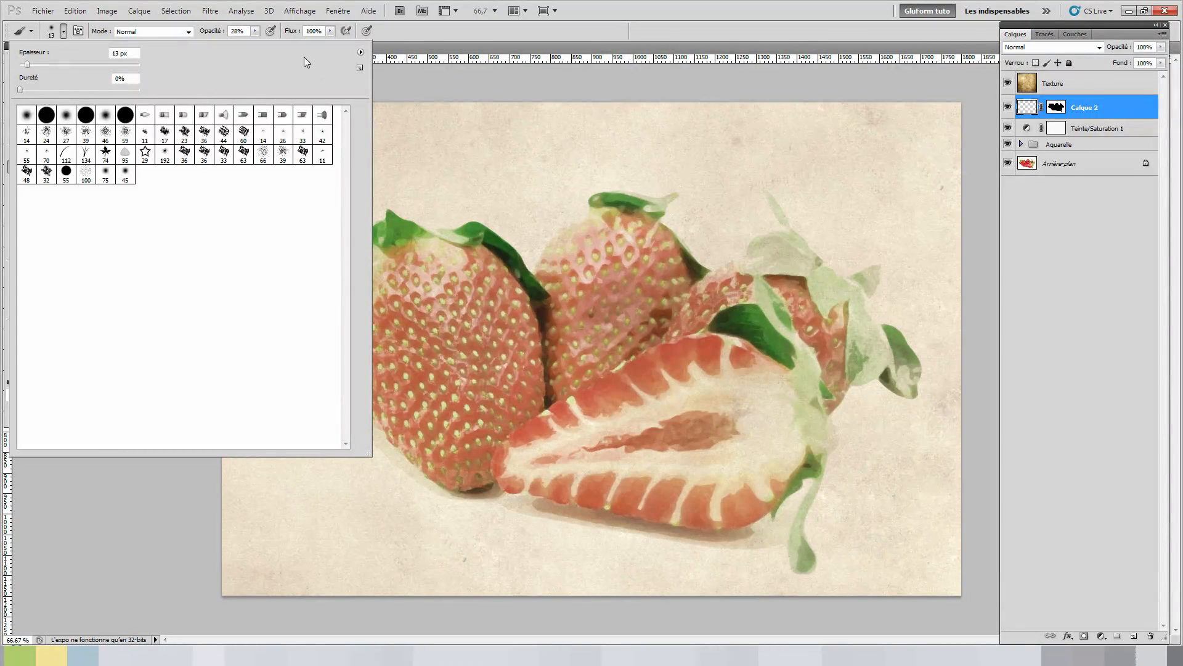
{"action": "left_click", "coordinate": [361, 53]}
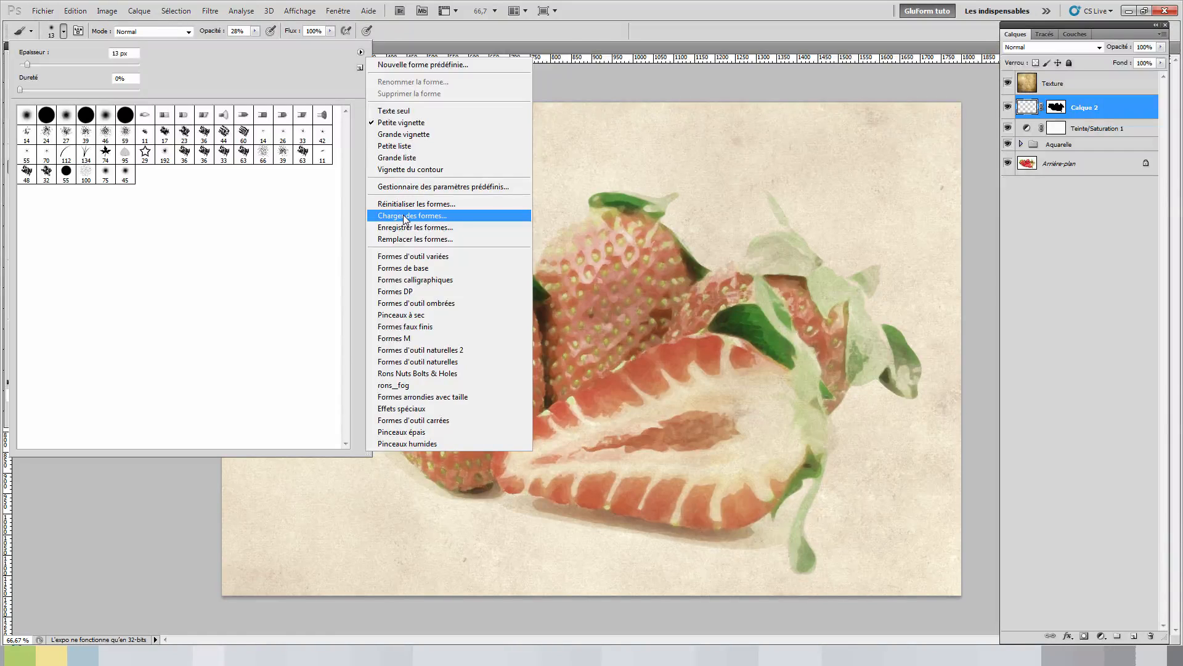
{"action": "left_click", "coordinate": [437, 216]}
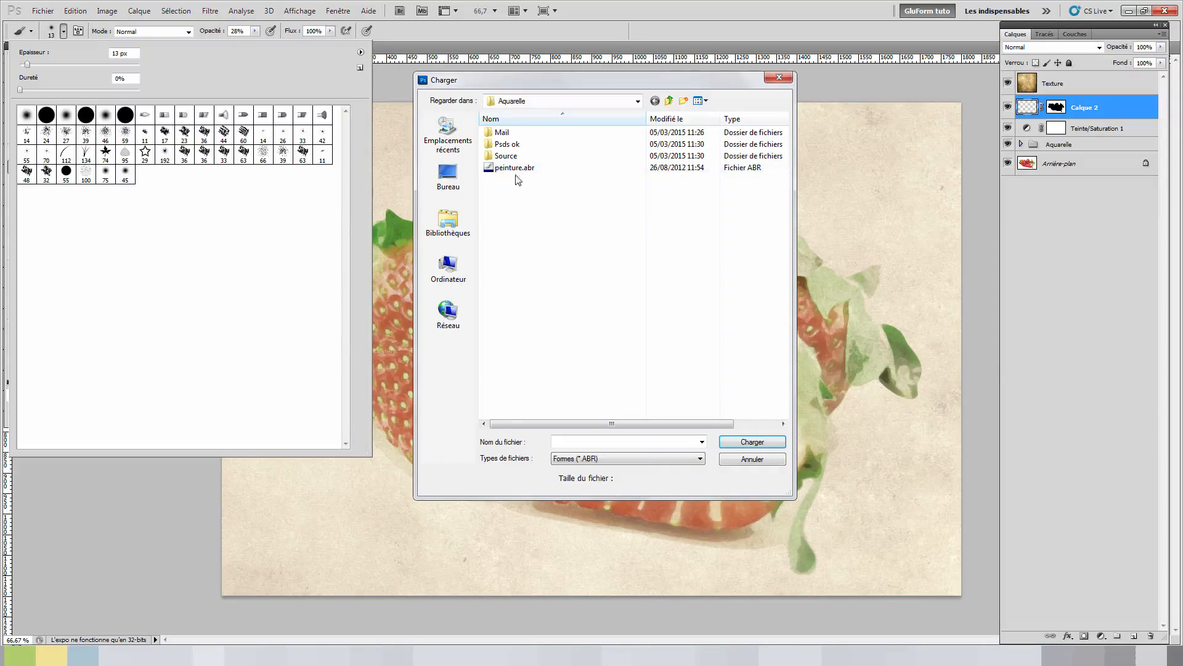
{"action": "left_click", "coordinate": [520, 171]}
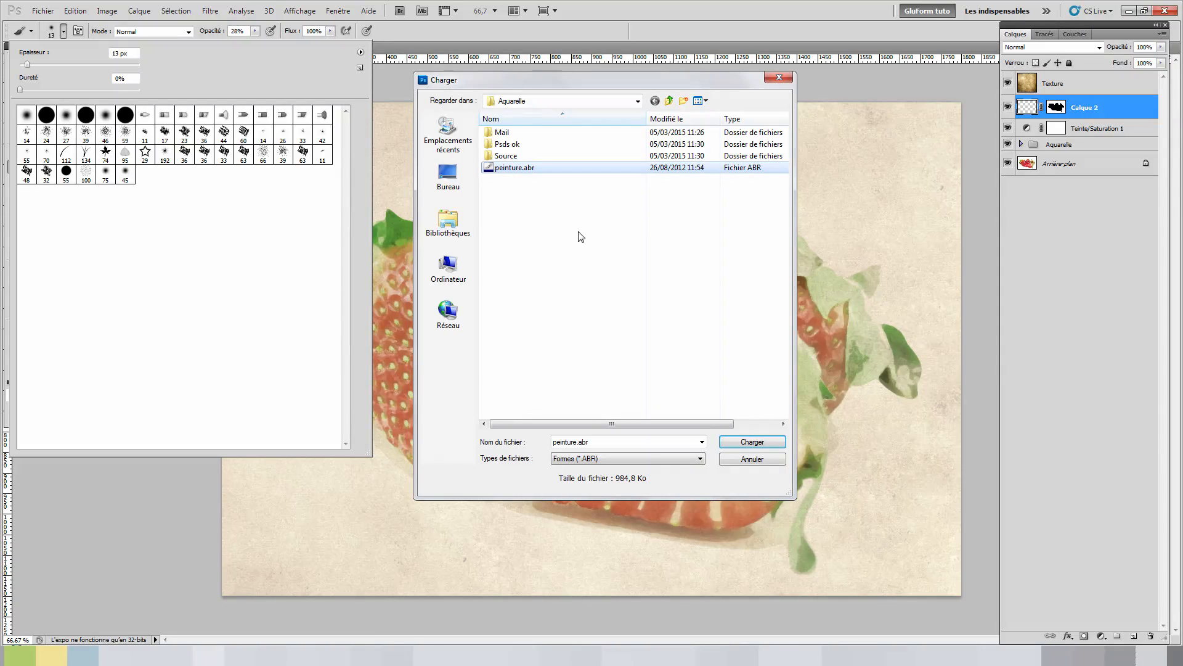
{"action": "left_click", "coordinate": [753, 442]}
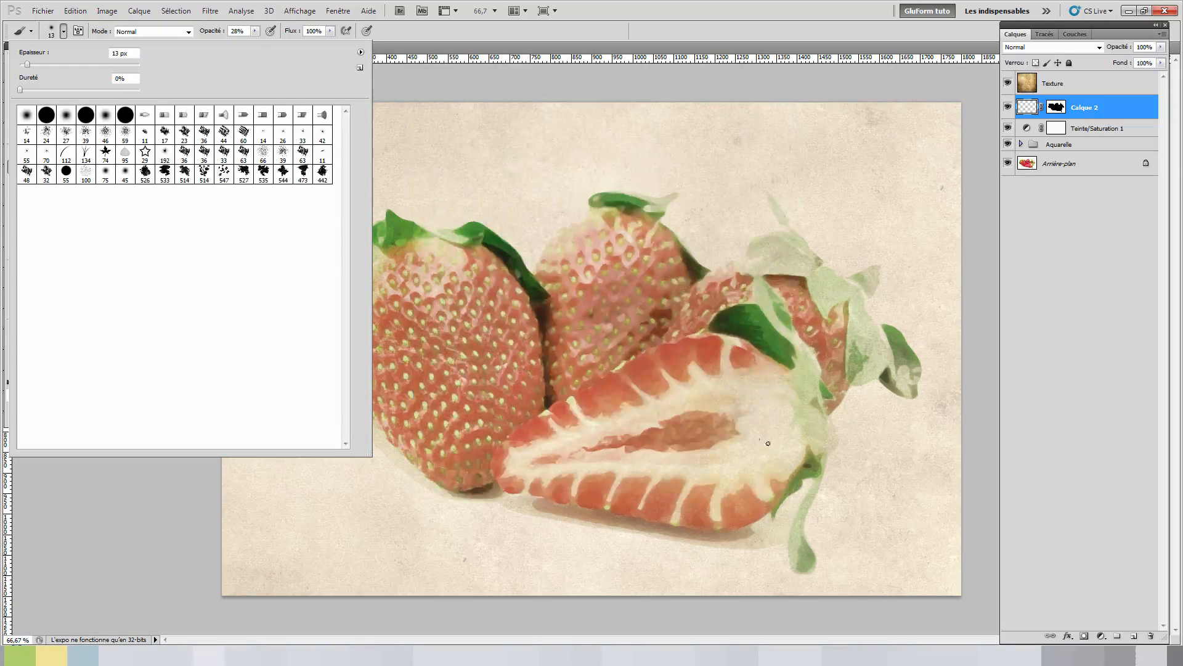
Choose the 526 px paint-splatter tip from the loaded brushes.
{"action": "left_click", "coordinate": [145, 173]}
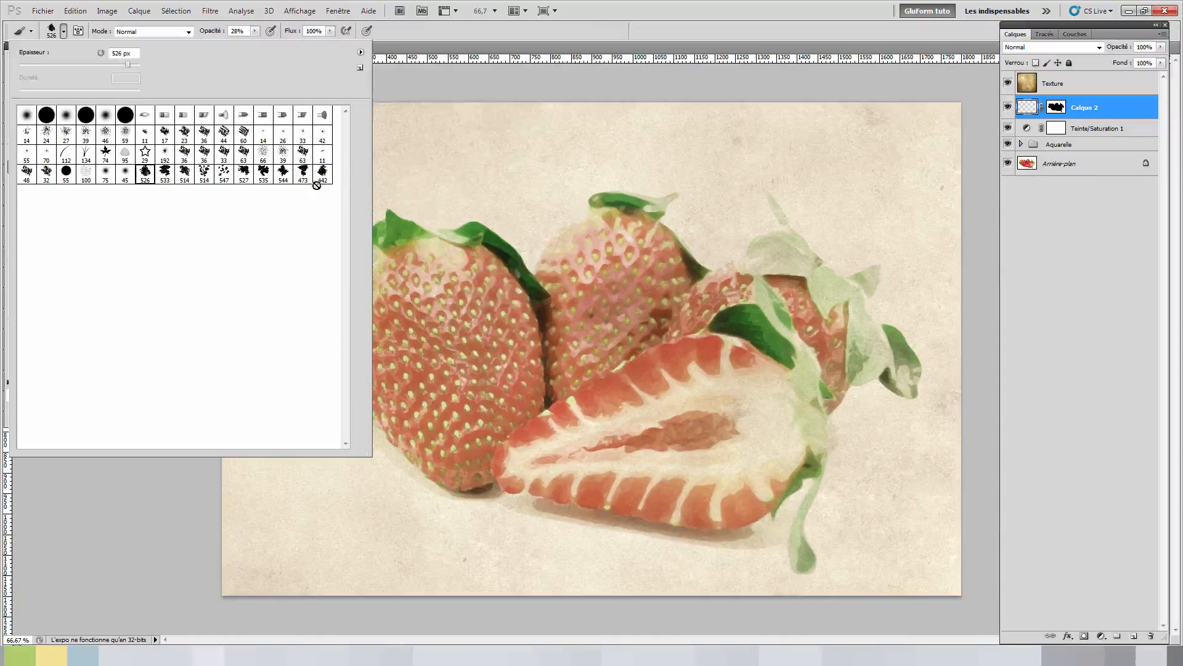
{"action": "left_click", "coordinate": [164, 174]}
{"action": "left_click", "coordinate": [145, 174]}
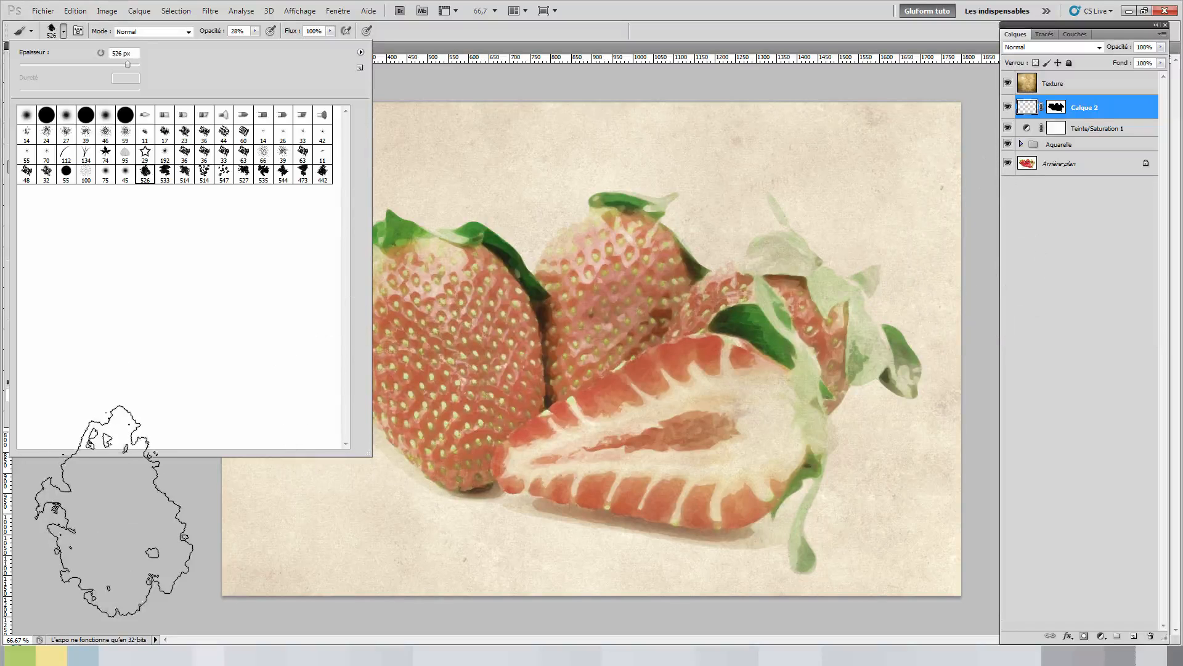
{"action": "left_click", "coordinate": [117, 505]}
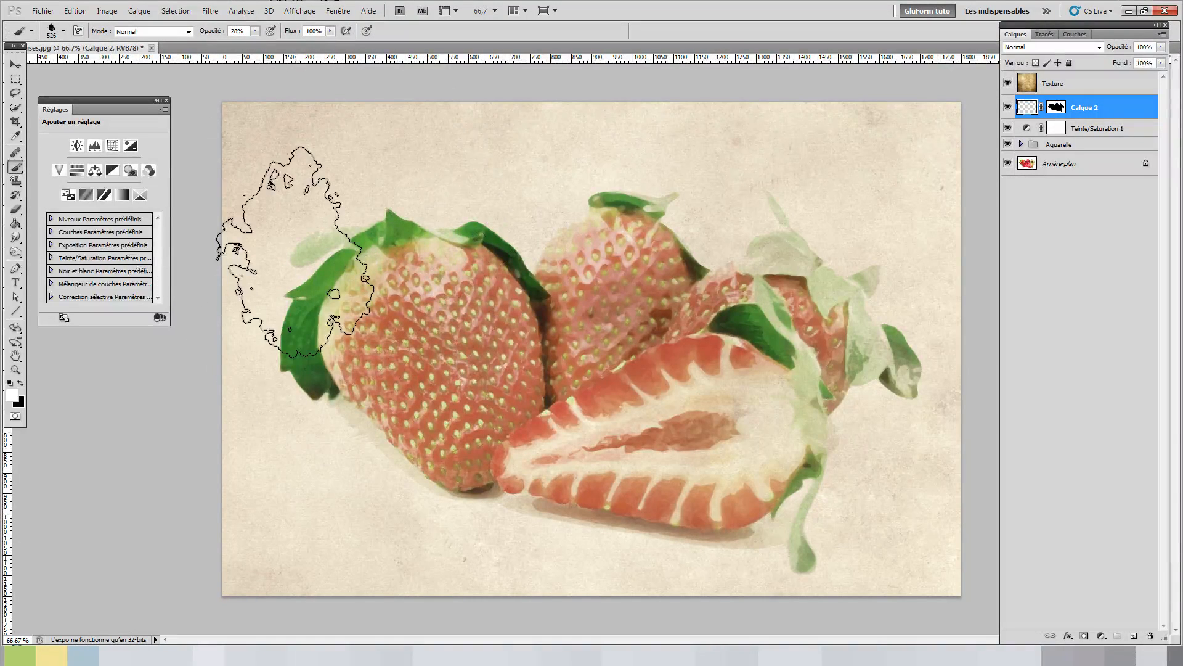
{"action": "key", "text": "i"}
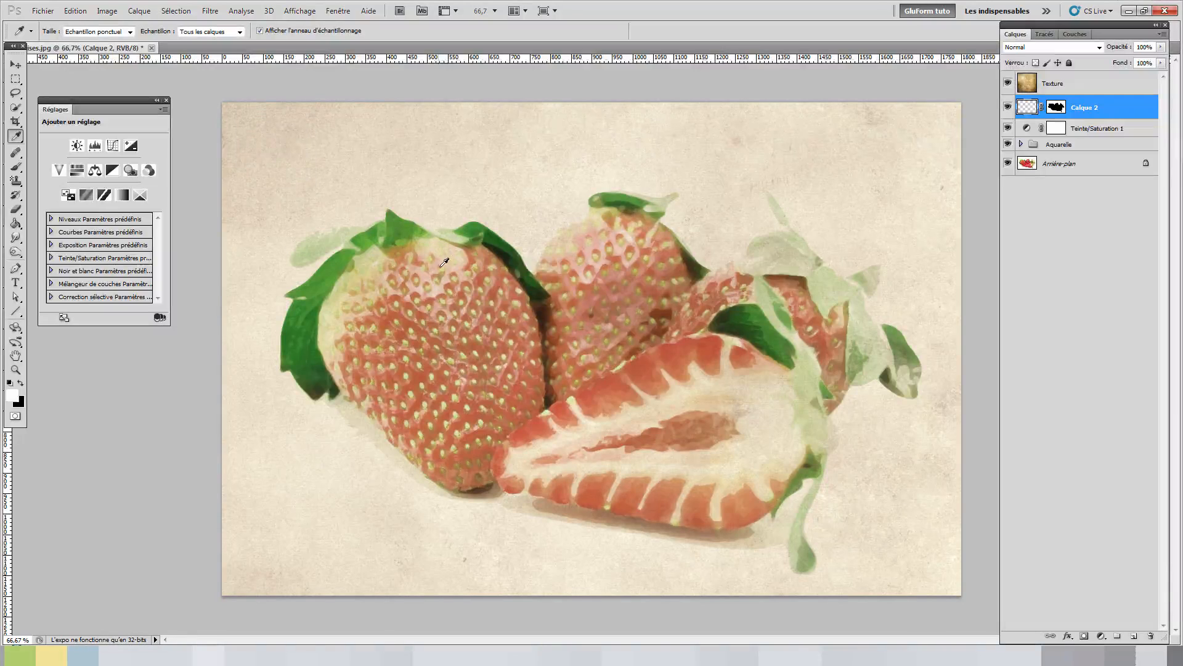
{"action": "left_click", "coordinate": [20, 170]}
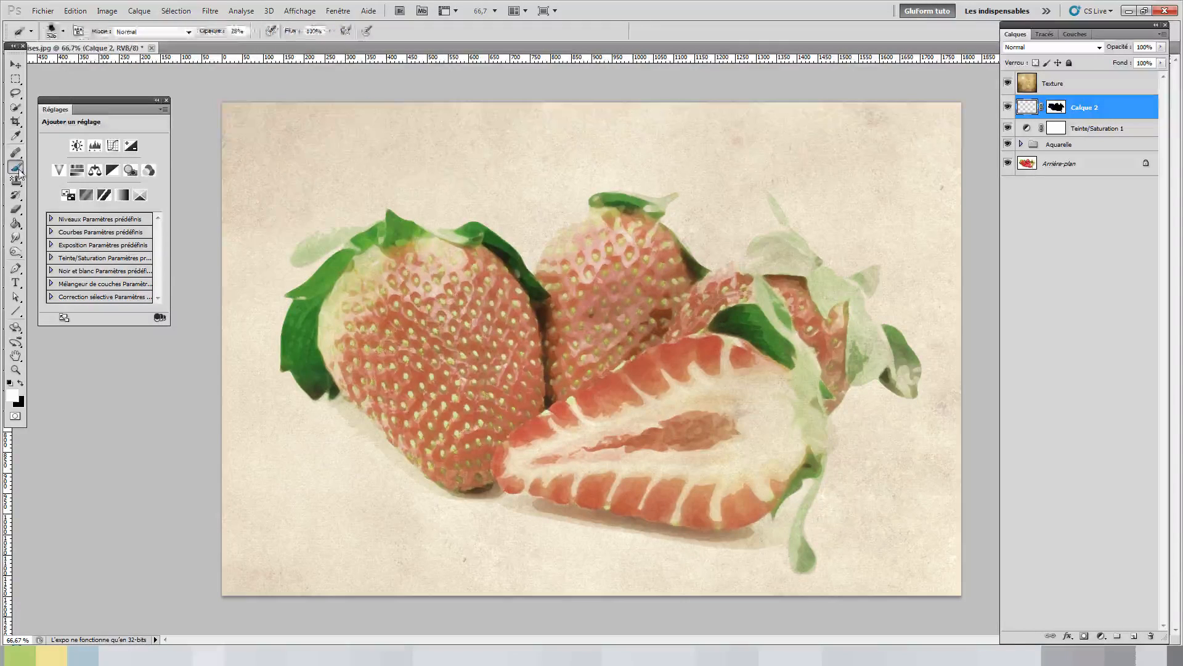
{"action": "key", "text": "alt"}
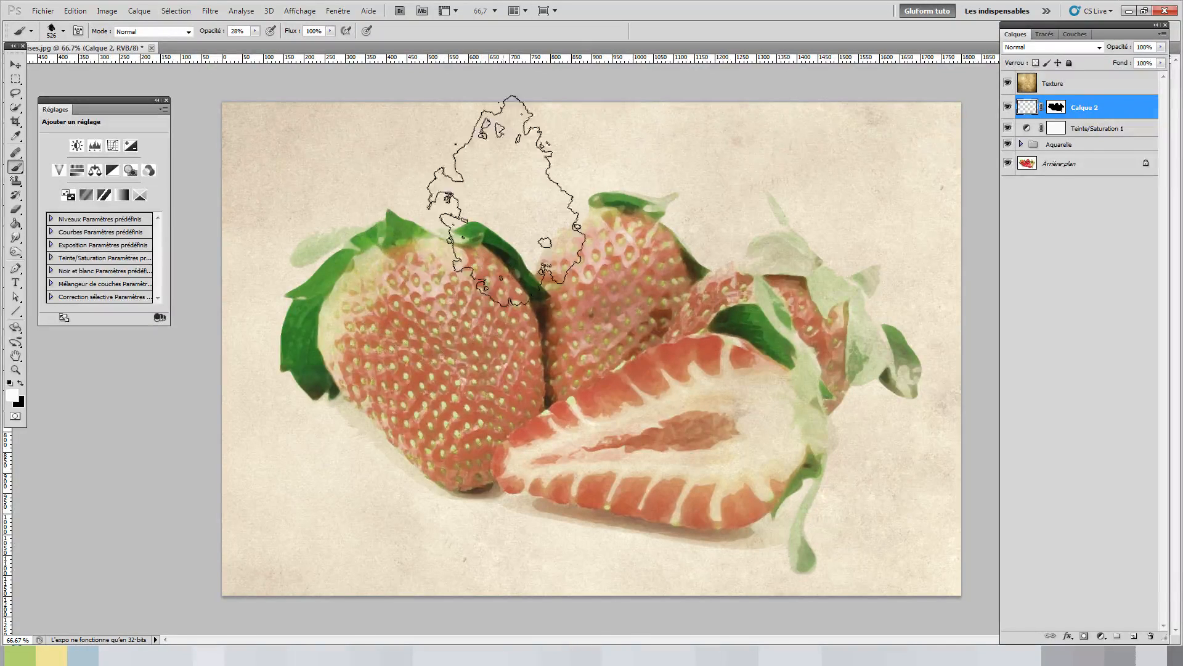
{"action": "key", "text": "alt"}
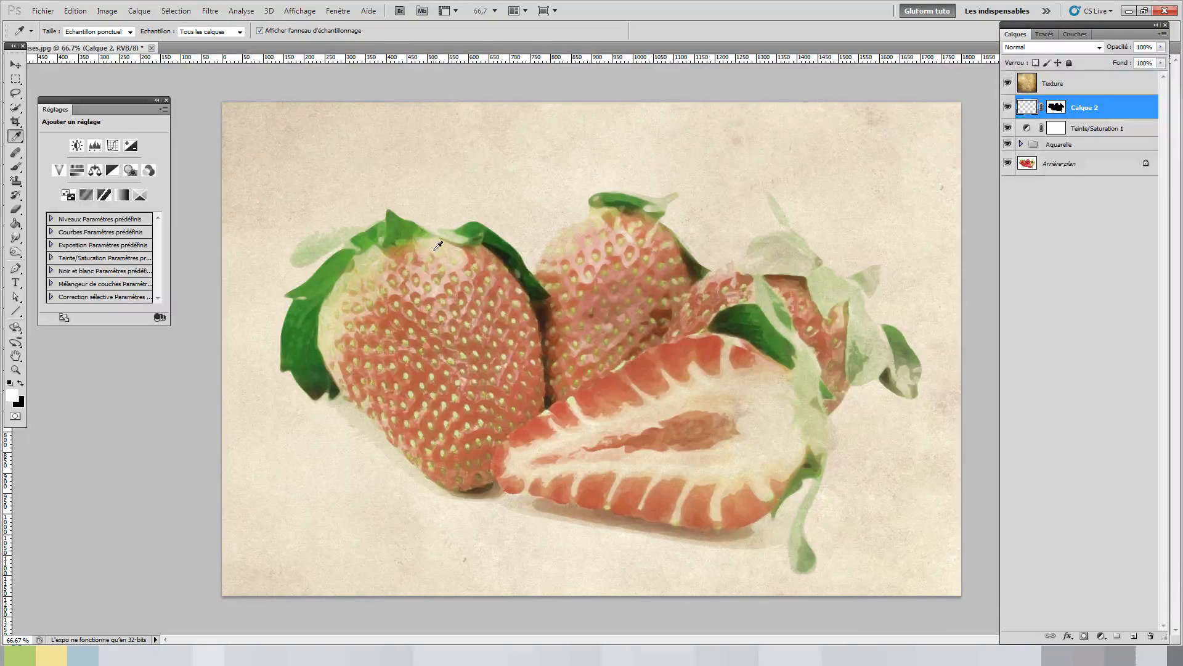
{"action": "key", "text": "b"}
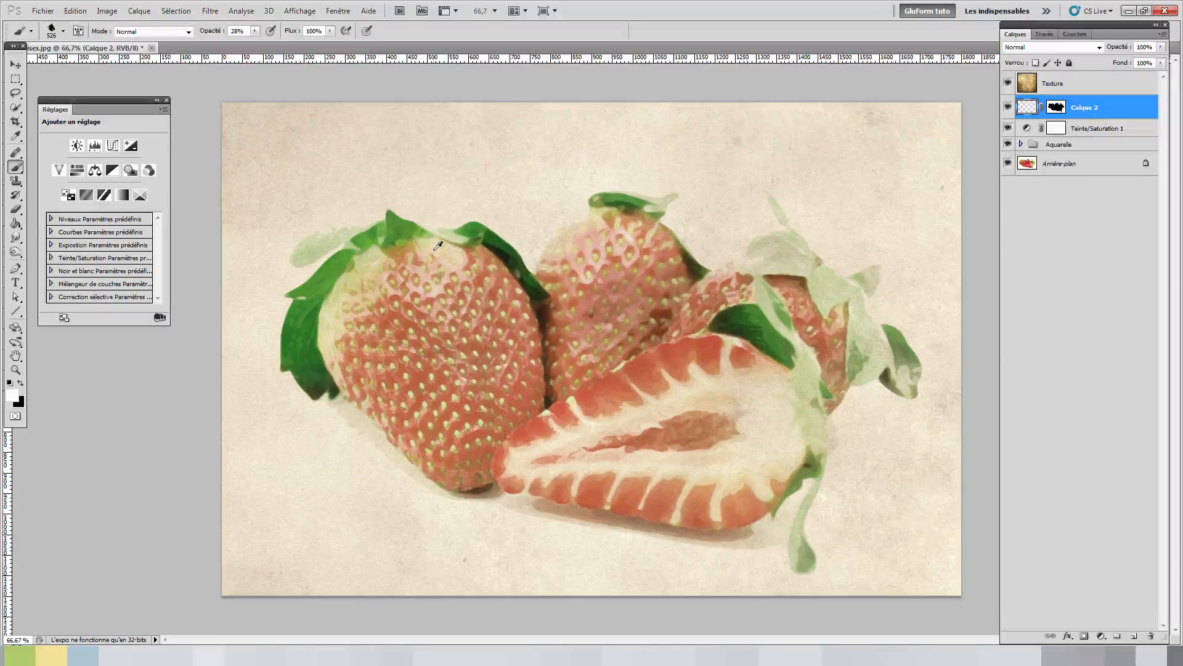
Sample the dark green of the large strawberry's leaf and stamp two green splashes beside its outer edge on Calque 2.
{"action": "key", "text": "i"}
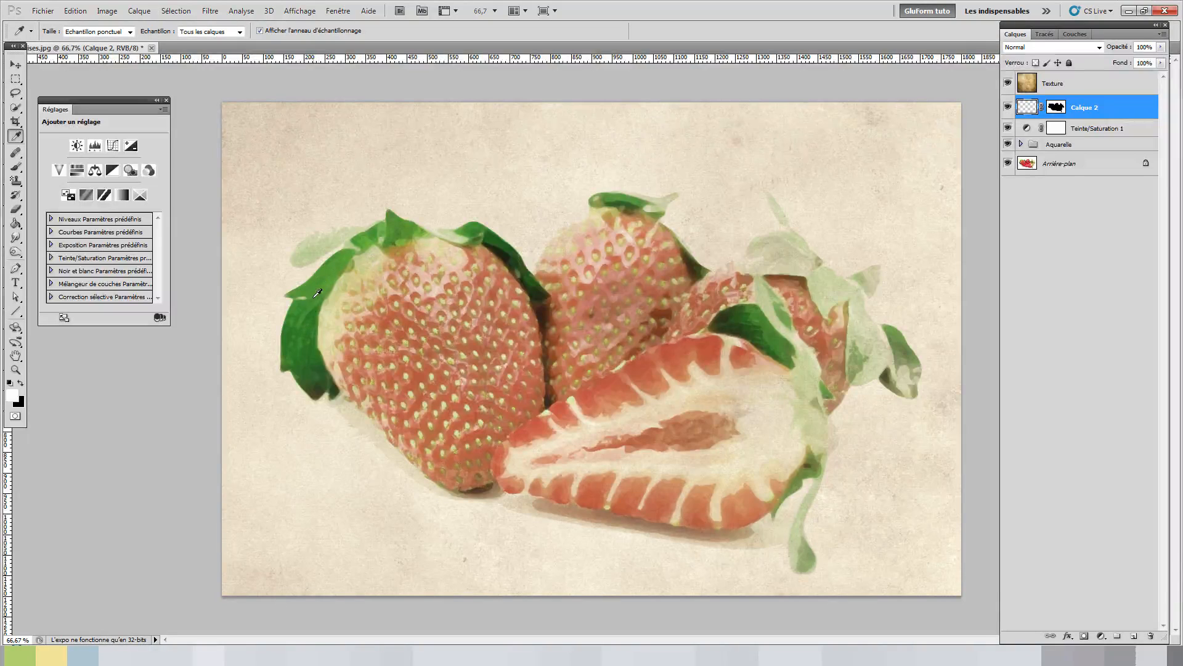
{"action": "left_click", "coordinate": [295, 321]}
{"action": "key", "text": "b"}
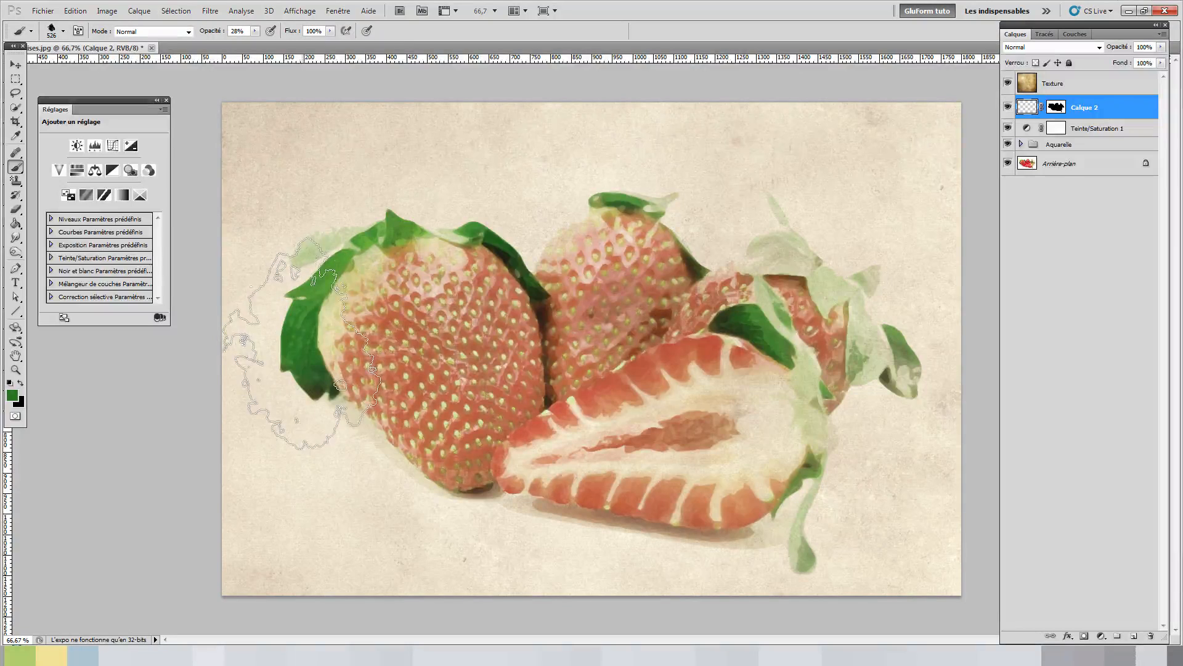
{"action": "left_click", "coordinate": [295, 354]}
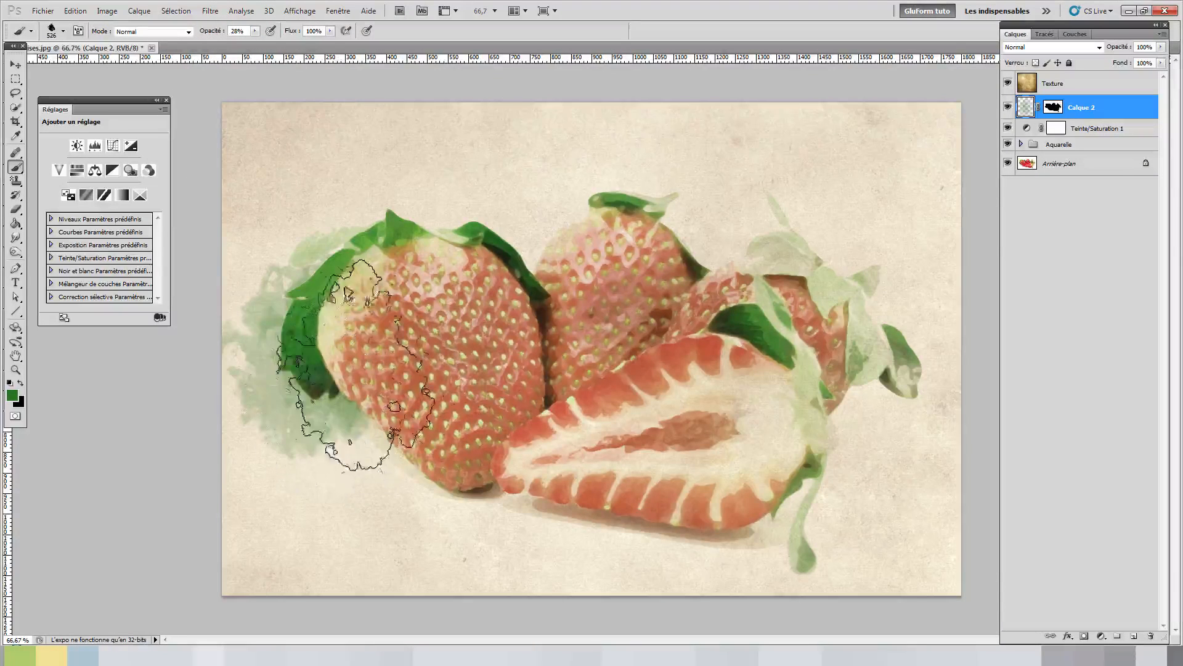
{"action": "left_click", "coordinate": [353, 388]}
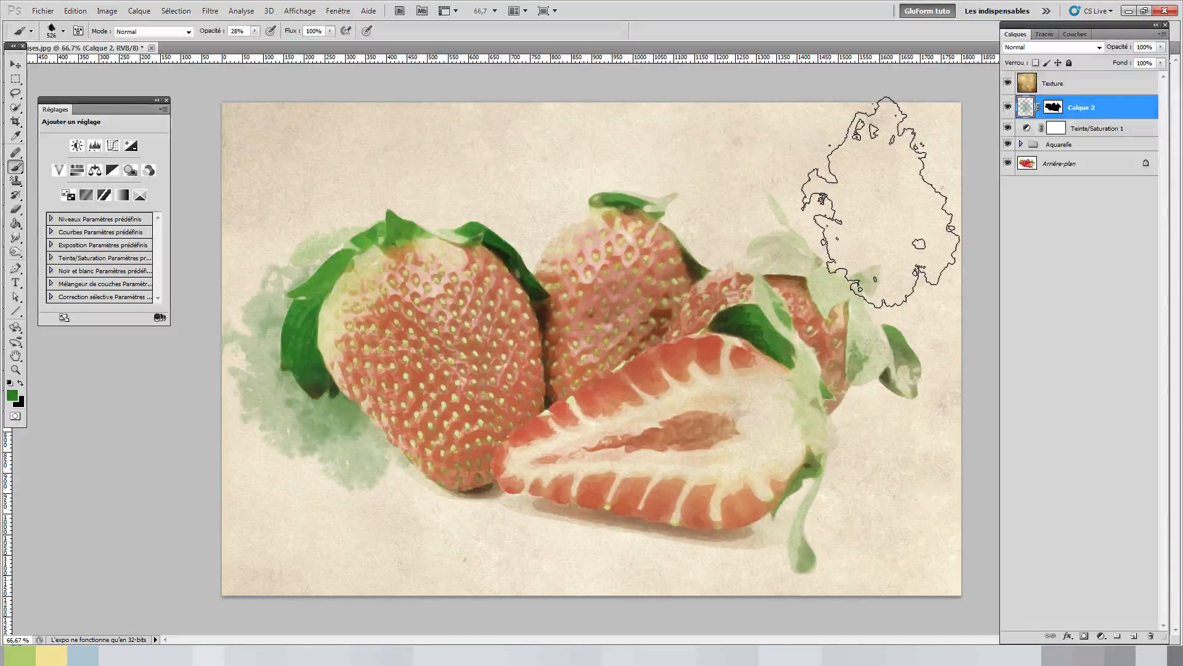
Open the brush settings, move them clear of the image and rotate the splatter tip to an angle of 82°.
{"action": "left_click", "coordinate": [77, 31]}
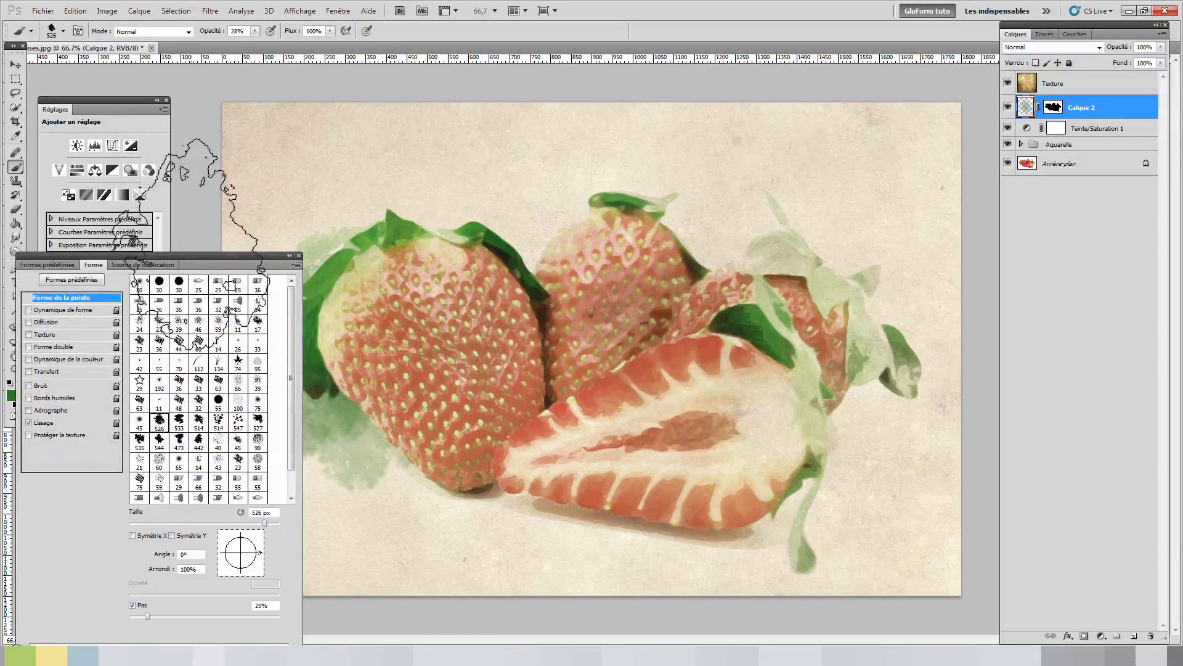
{"action": "mouse_move", "coordinate": [193, 254]}
{"action": "left_mouse_down"}
{"action": "mouse_move", "coordinate": [188, 128]}
{"action": "mouse_move", "coordinate": [120, 132]}
{"action": "mouse_move", "coordinate": [148, 124]}
{"action": "left_mouse_up"}
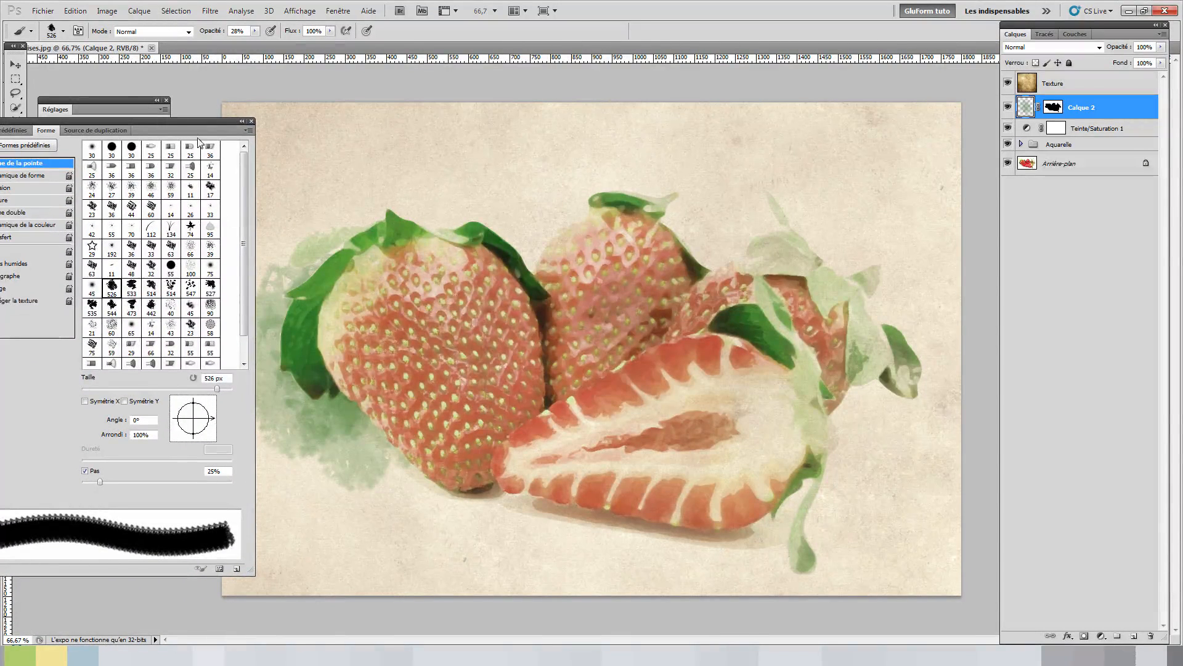
{"action": "left_click_drag", "start_coordinate": [198, 126], "coordinate": [193, 87]}
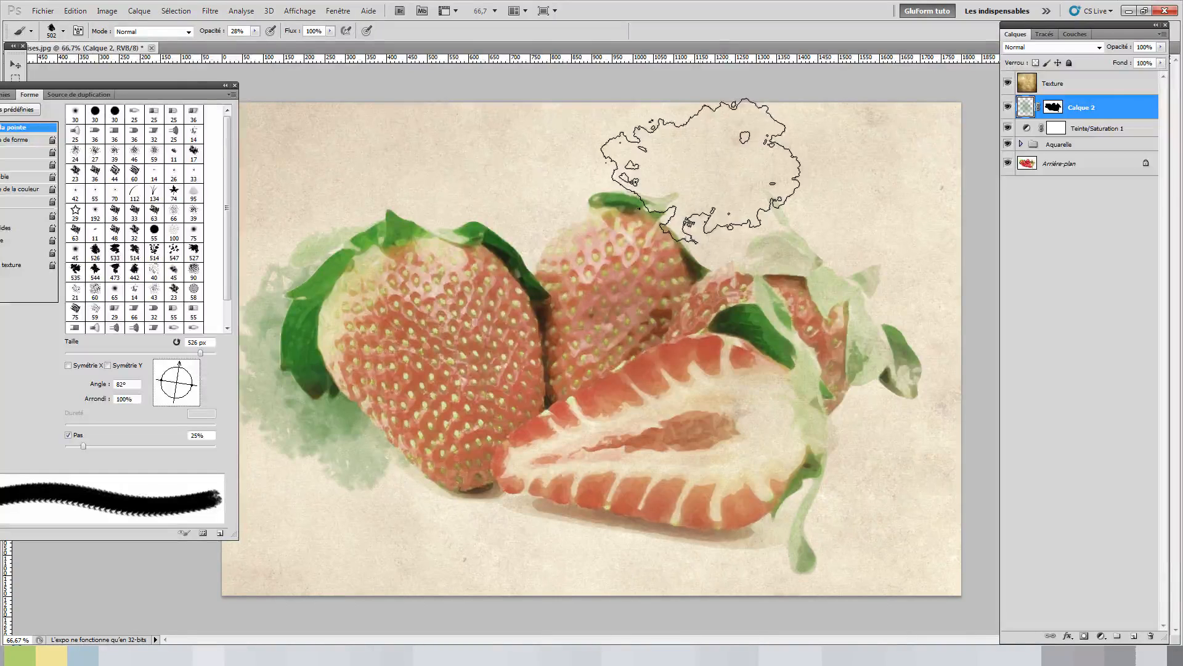
{"action": "left_click_drag", "start_coordinate": [195, 87], "coordinate": [155, 150]}
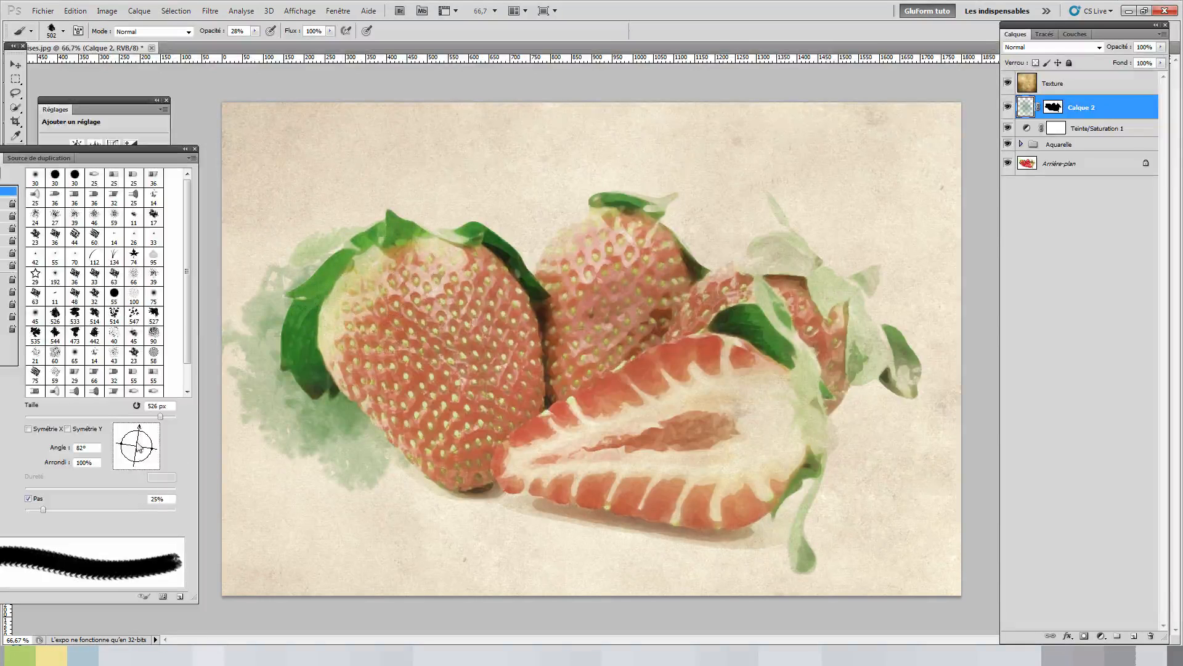
Stamp a green splash above the large strawberry's leaves, sample its red and stamp a red splash beneath its base.
{"action": "left_click", "coordinate": [353, 266]}
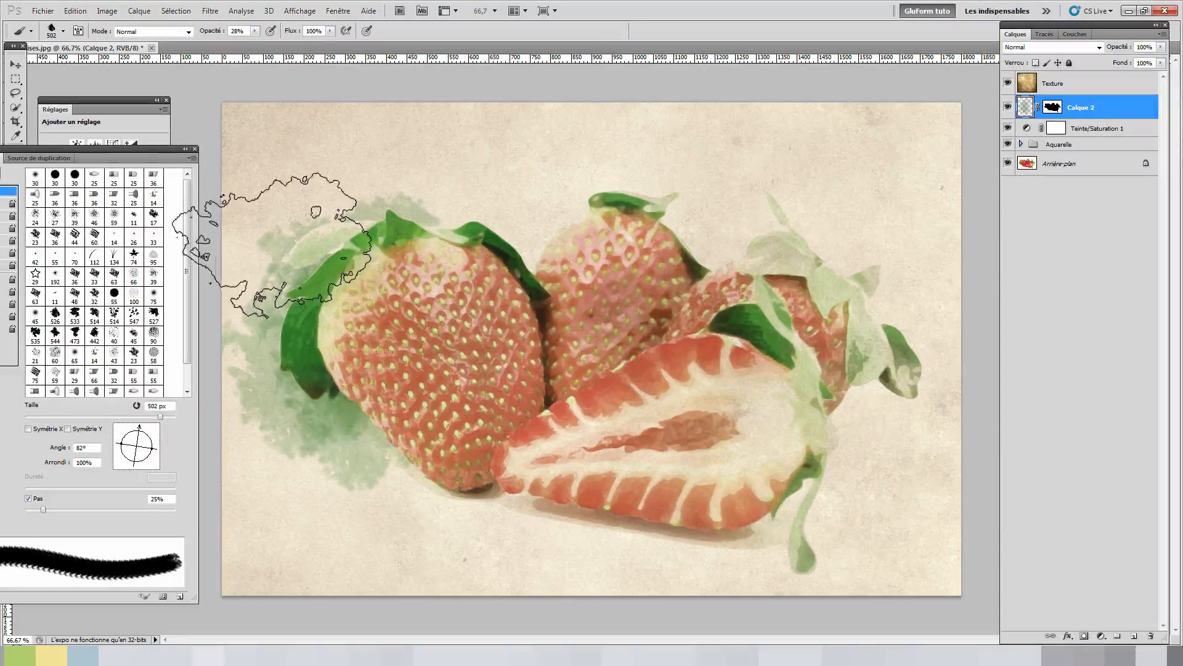
{"action": "left_click_drag", "start_coordinate": [150, 151], "coordinate": [177, 243]}
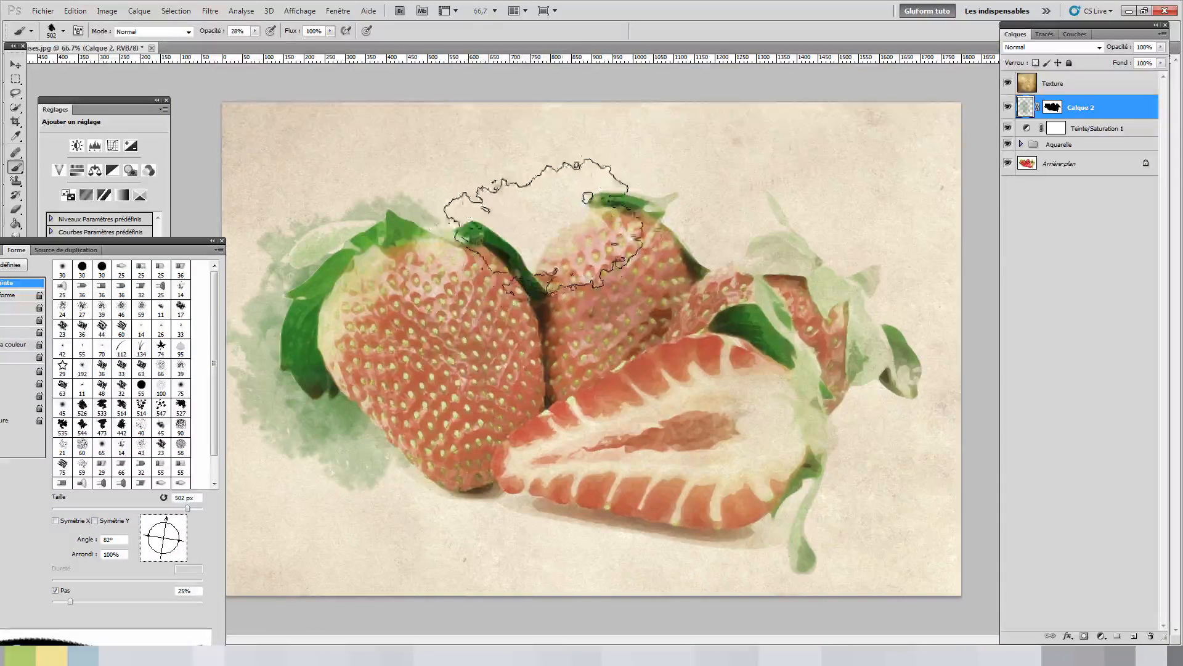
{"action": "key", "text": "i"}
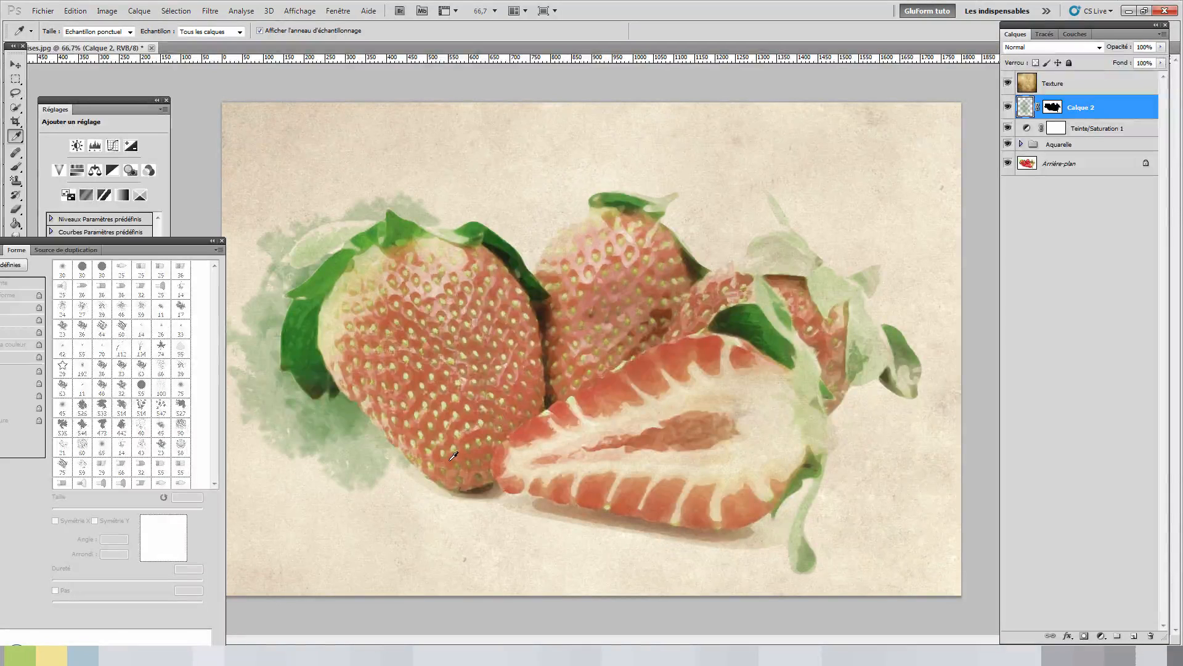
{"action": "key", "text": "b"}
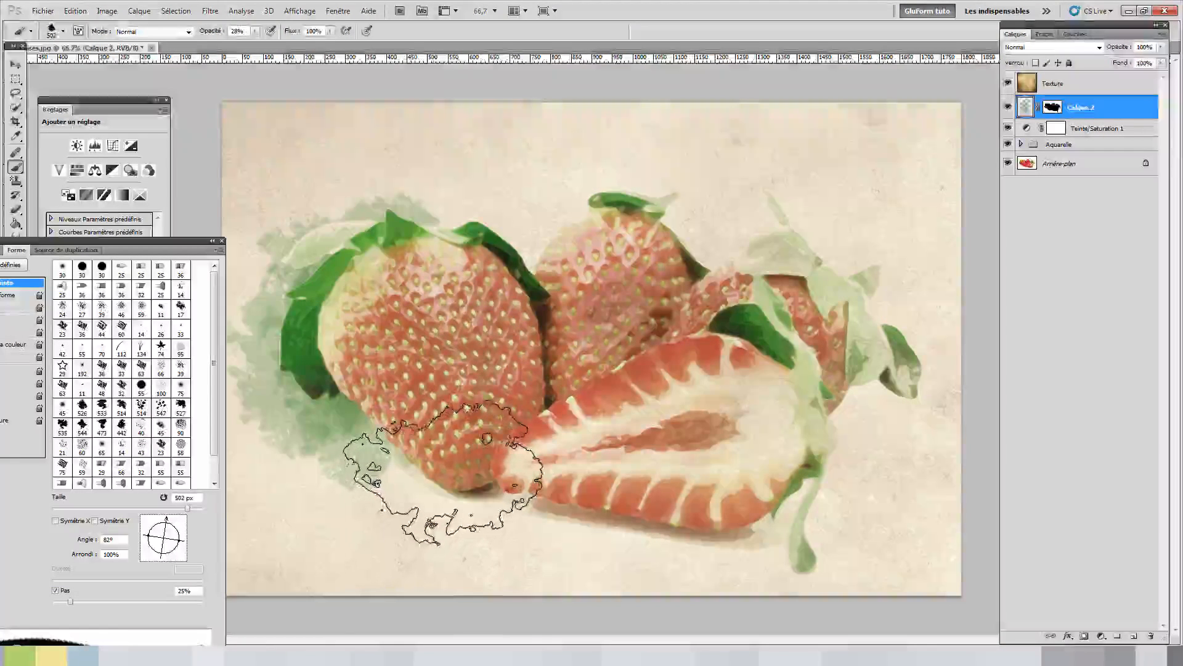
{"action": "left_click", "coordinate": [448, 474]}
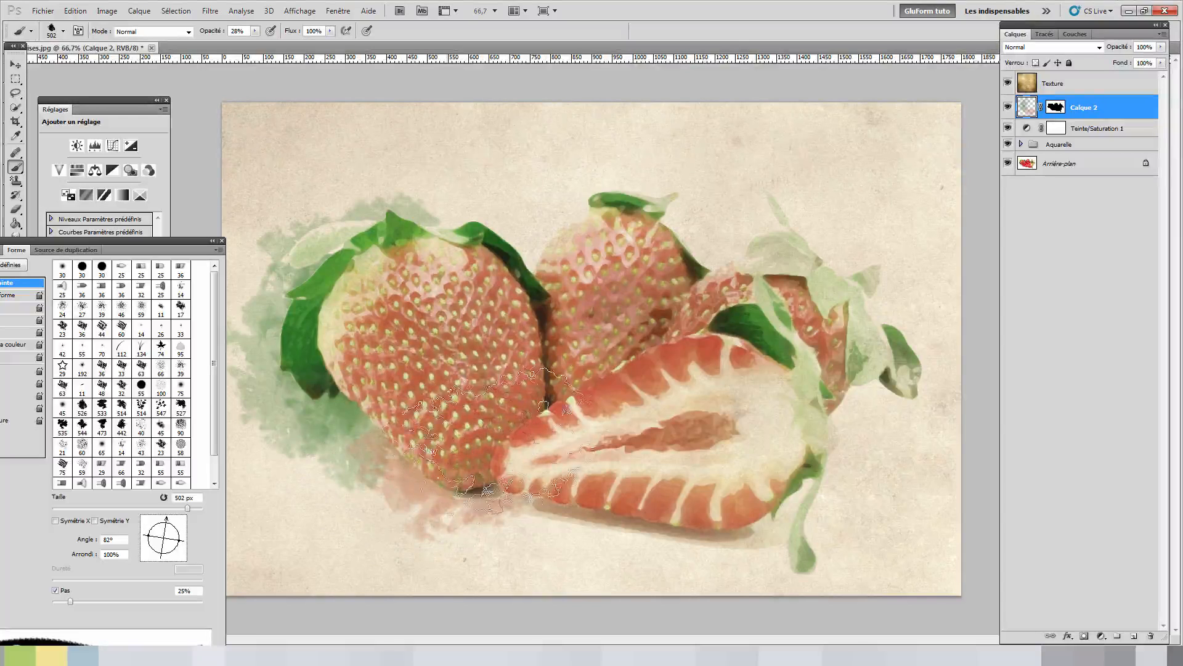
Sample the dark green of the large strawberry's inner leaf and stamp a splash in the gap before the rear strawberry.
{"action": "key", "text": "i"}
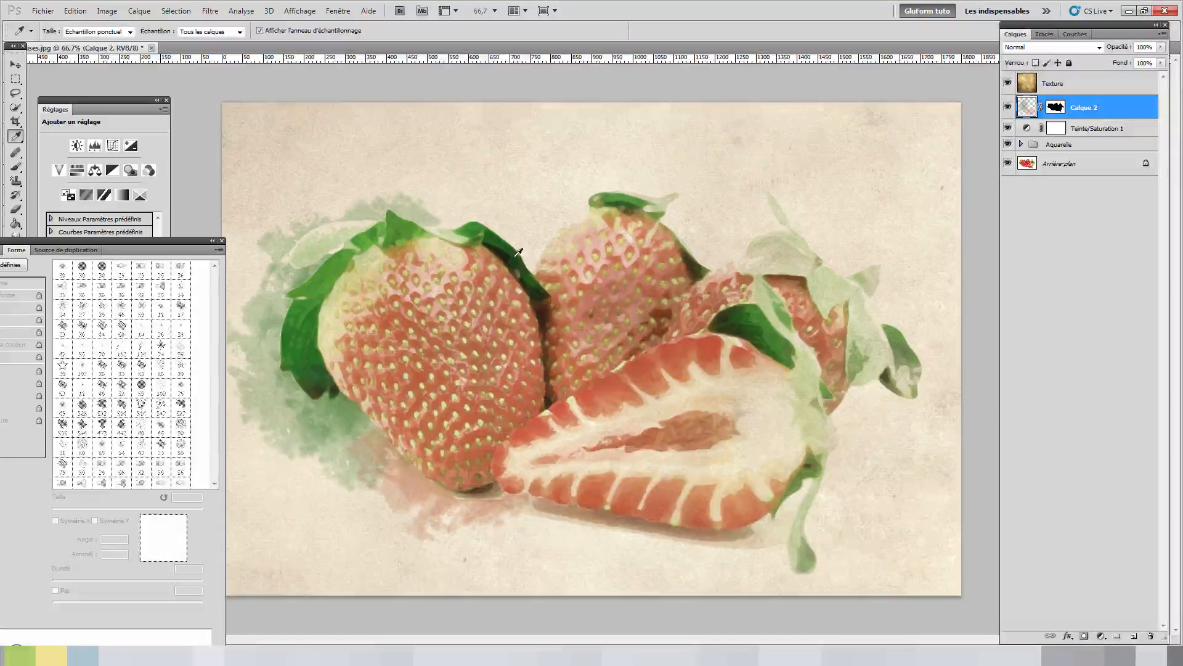
{"action": "mouse_move", "coordinate": [510, 249]}
{"action": "left_mouse_down"}
{"action": "mouse_move", "coordinate": [578, 287]}
{"action": "mouse_move", "coordinate": [512, 235]}
{"action": "mouse_move", "coordinate": [603, 296]}
{"action": "mouse_move", "coordinate": [691, 259]}
{"action": "left_mouse_up"}
{"action": "key", "text": "b"}
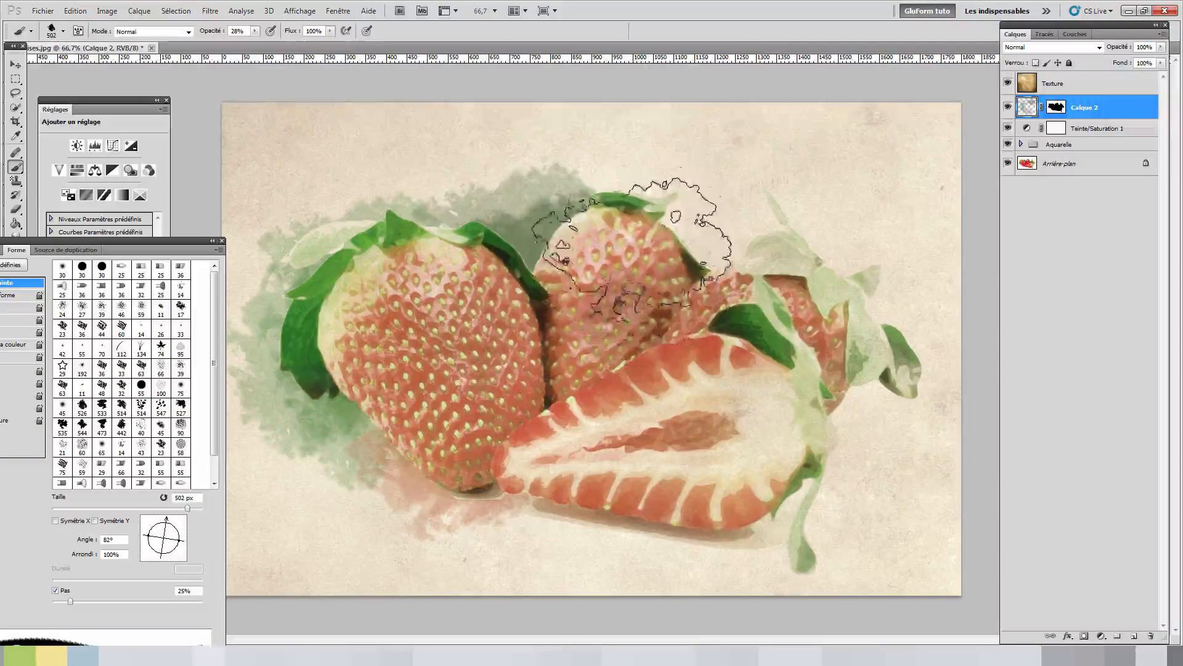
Stamp yellow-green splashes beside the rear strawberry in a colour sampled from it, with the tip at 35° and with the 442 px splatter tip.
{"action": "key", "text": "i"}
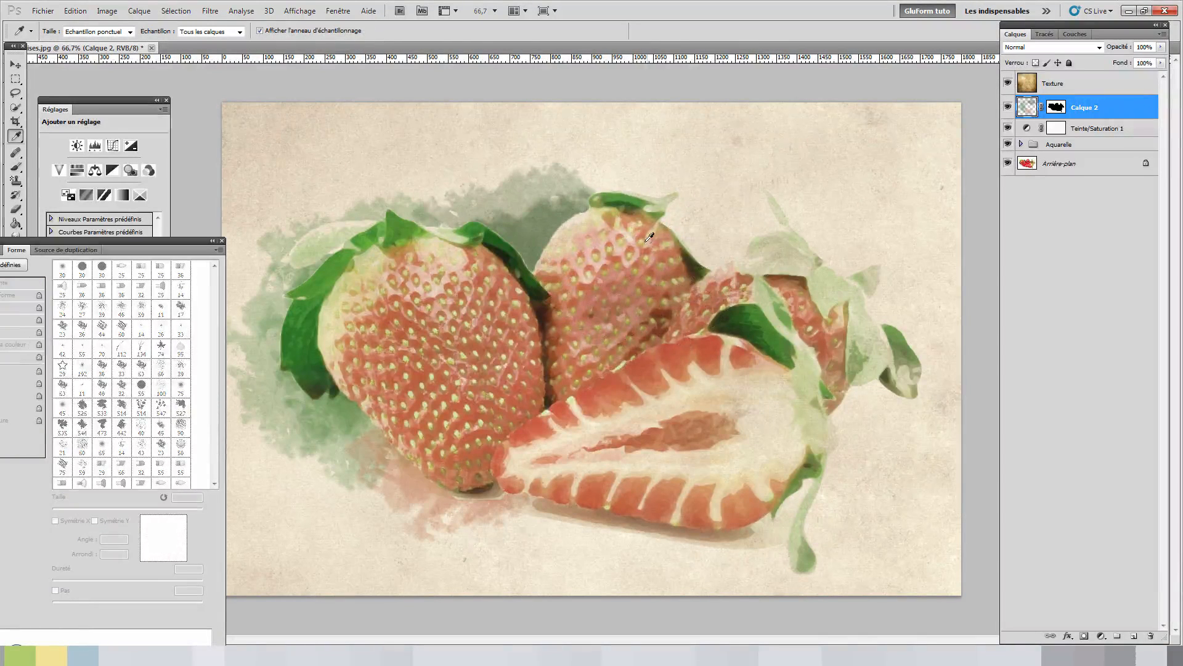
{"action": "key", "text": "b"}
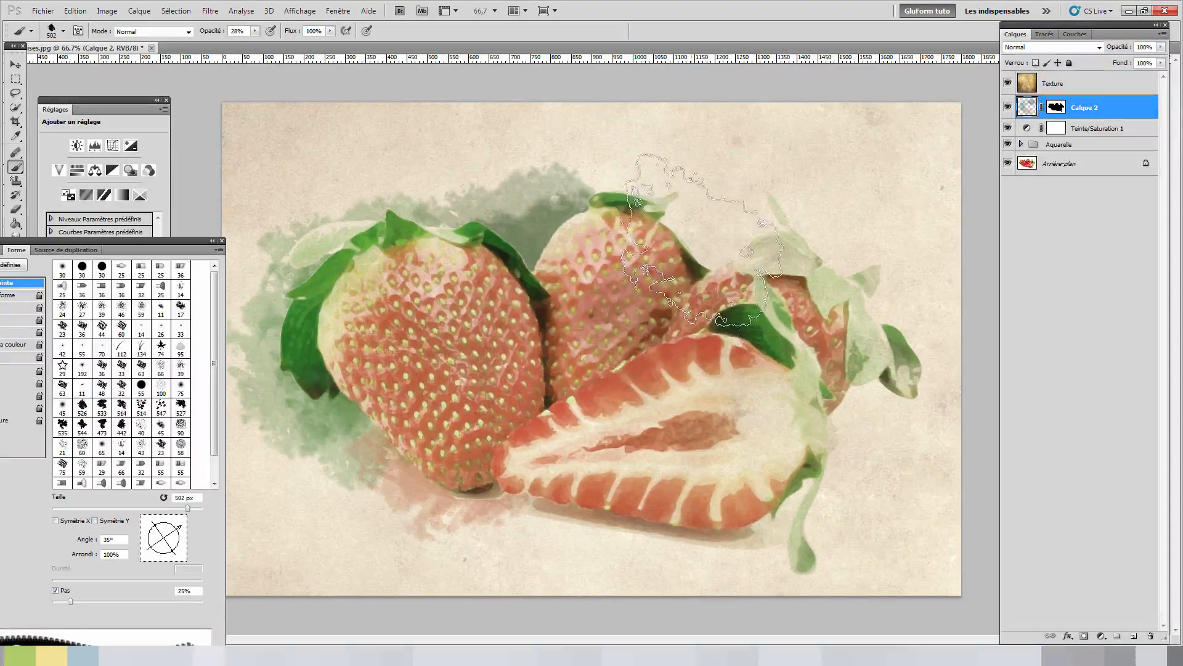
{"action": "mouse_move", "coordinate": [690, 246]}
{"action": "left_mouse_down"}
{"action": "mouse_move", "coordinate": [676, 218]}
{"action": "mouse_move", "coordinate": [667, 283]}
{"action": "mouse_move", "coordinate": [678, 245]}
{"action": "left_mouse_up"}
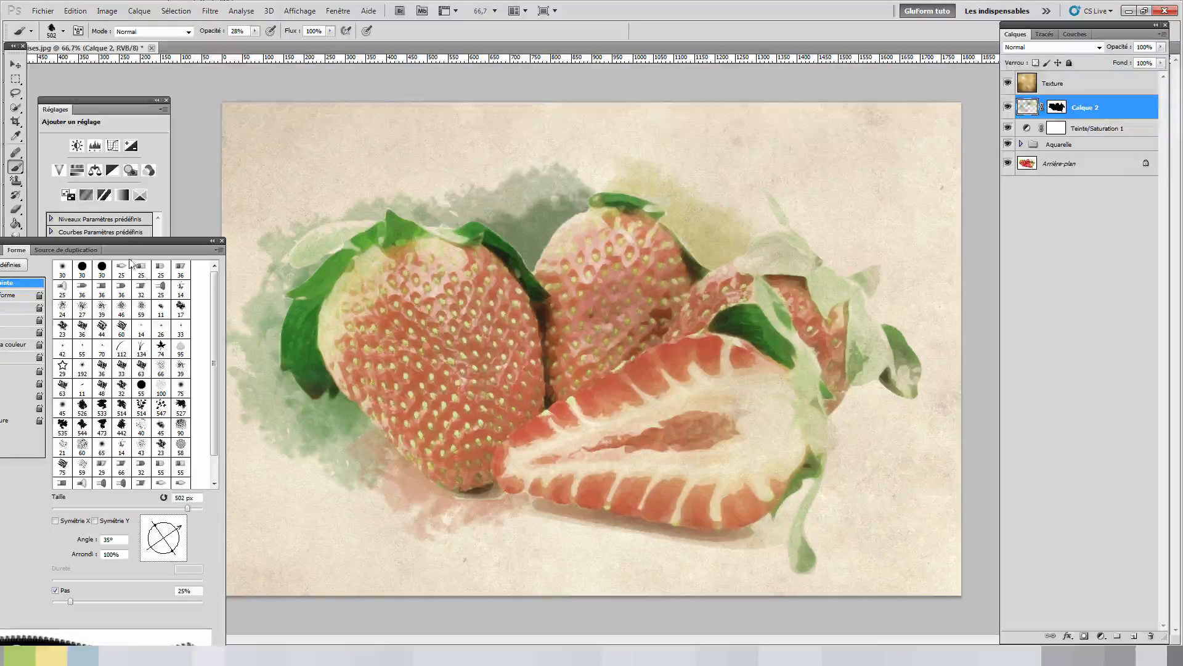
{"action": "left_click", "coordinate": [63, 32]}
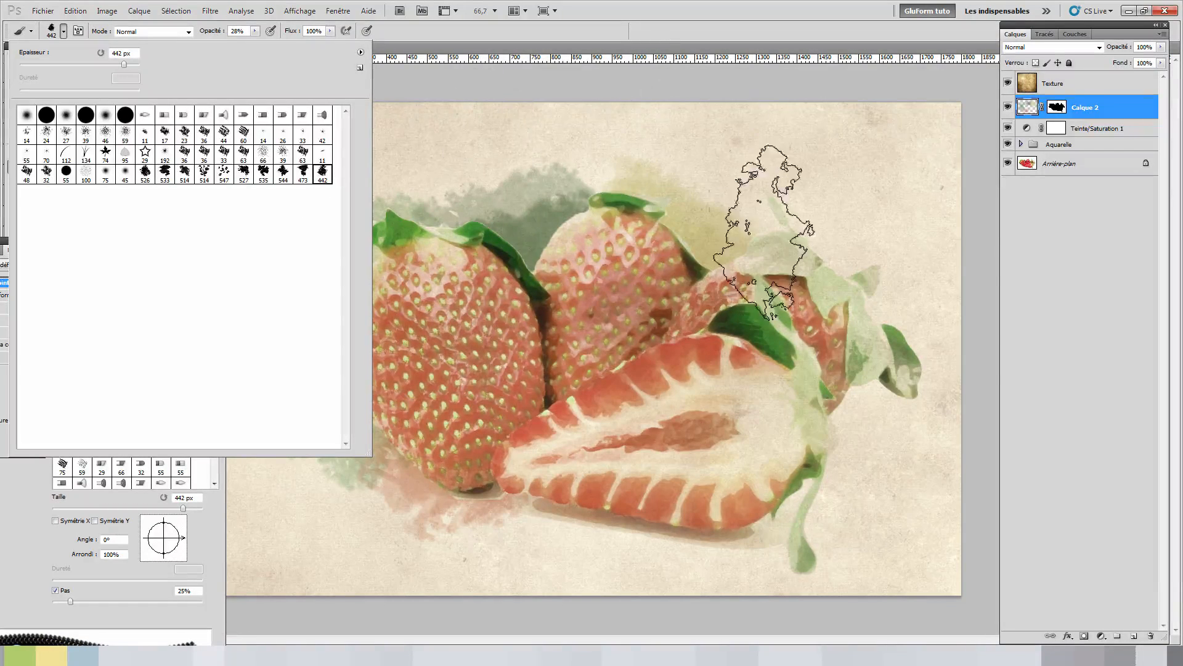
{"action": "left_click", "coordinate": [690, 277]}
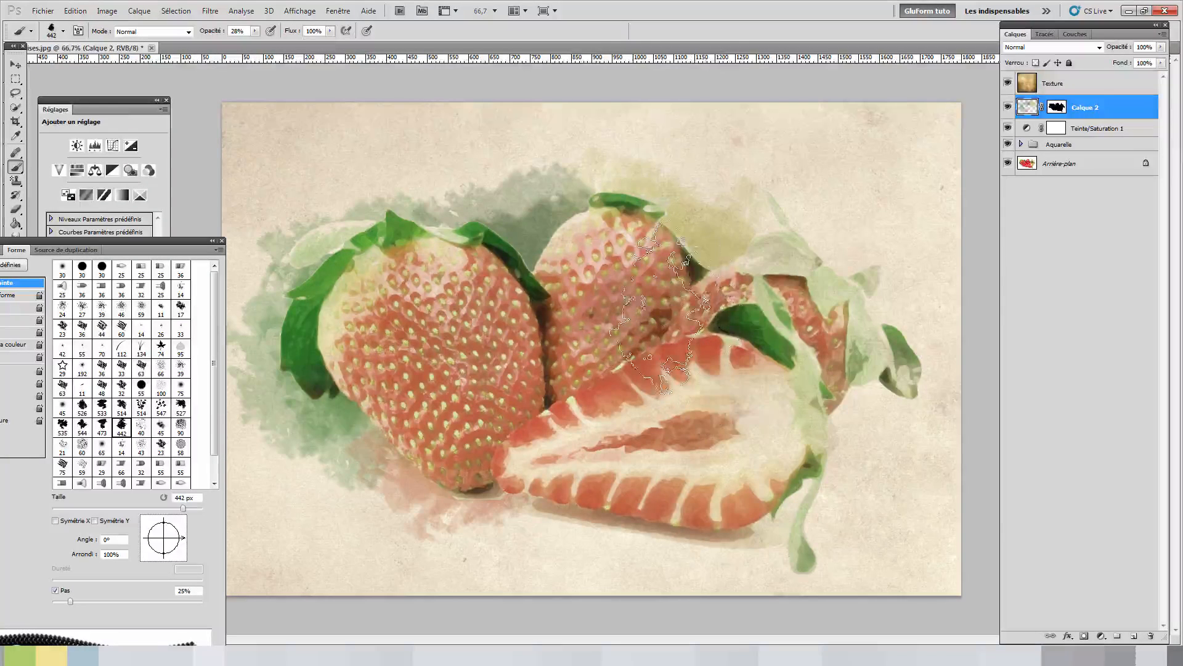
Sample the pale green leaf and the reddish tone of the far-right strawberry, and stamp splashes around its leaves.
{"action": "key", "text": "i"}
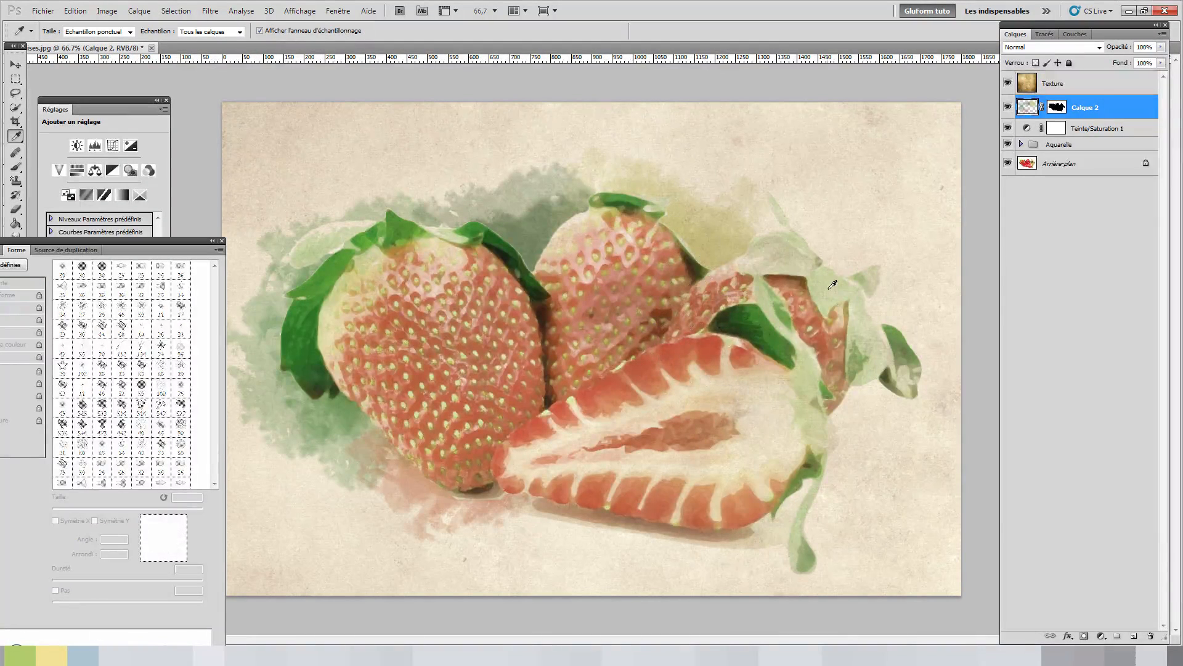
{"action": "left_click", "coordinate": [828, 273]}
{"action": "key", "text": "b"}
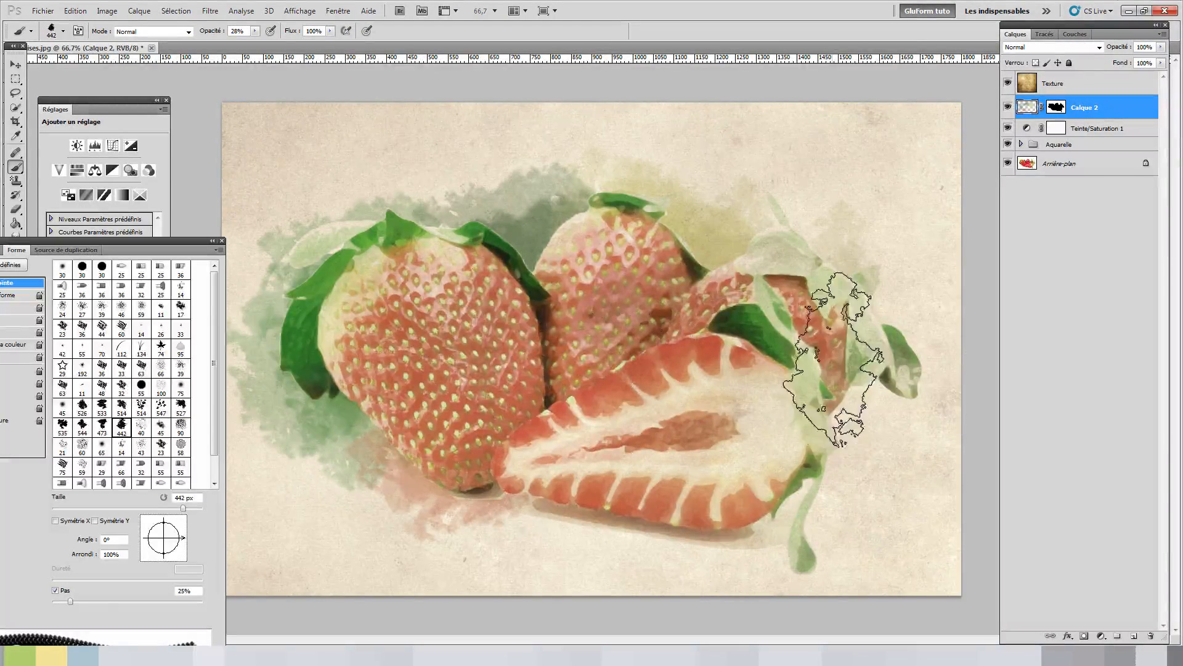
{"action": "key", "text": "i"}
{"action": "left_click", "coordinate": [838, 371]}
{"action": "key", "text": "b"}
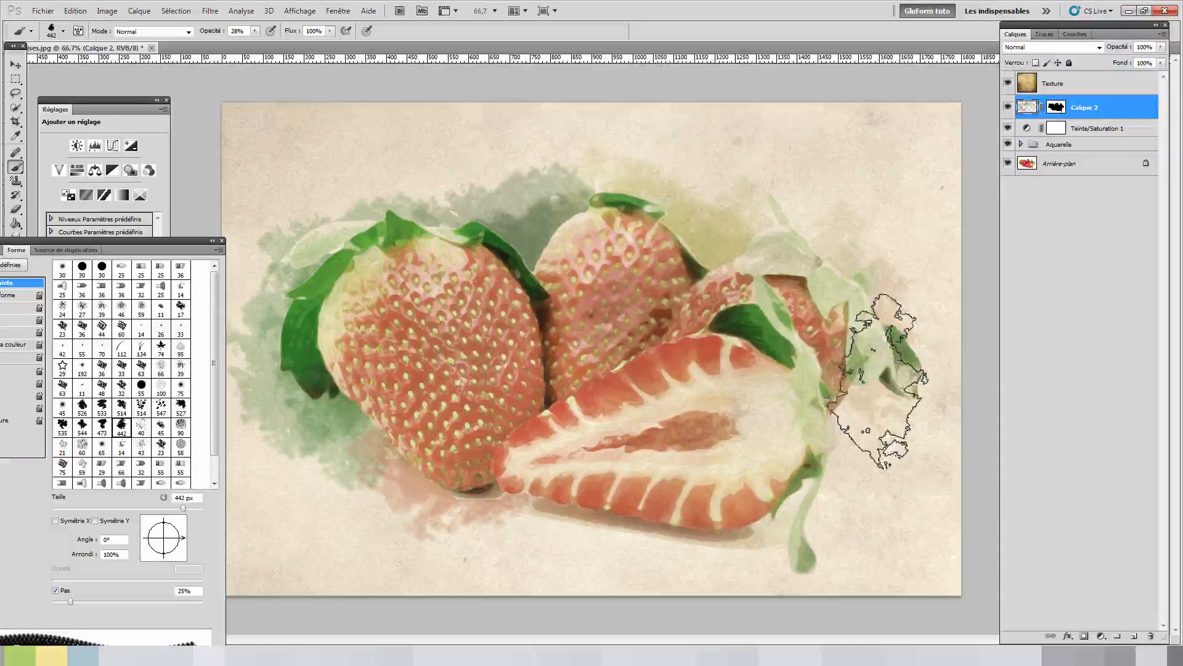
Sample the green of the cut strawberry's lower leaf and stamp a green splash around its hanging stem.
{"action": "key", "text": "i"}
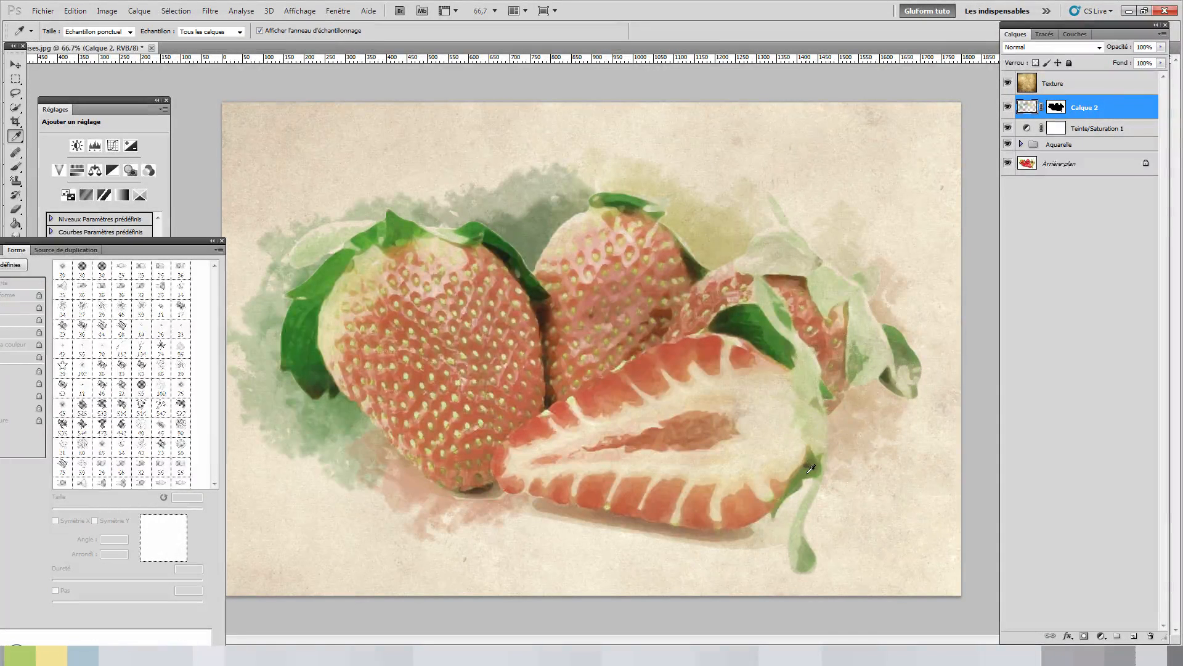
{"action": "key", "text": "b"}
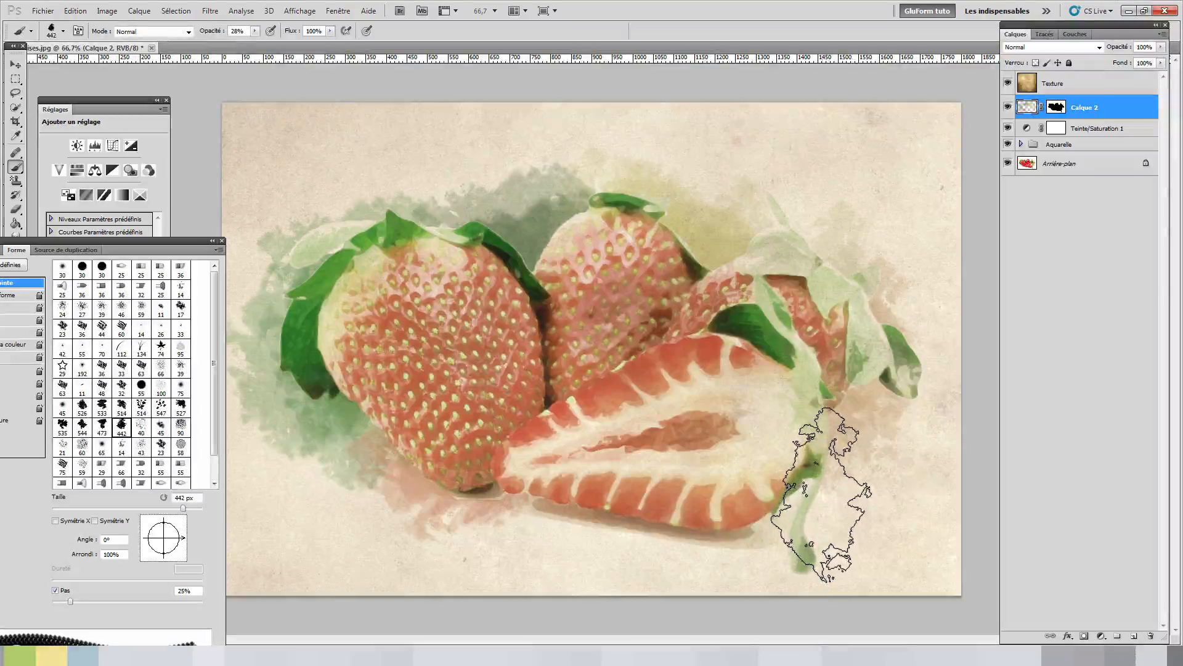
{"action": "mouse_move", "coordinate": [821, 494]}
{"action": "left_mouse_down"}
{"action": "mouse_move", "coordinate": [848, 496]}
{"action": "mouse_move", "coordinate": [760, 500]}
{"action": "mouse_move", "coordinate": [587, 475]}
{"action": "left_mouse_up"}
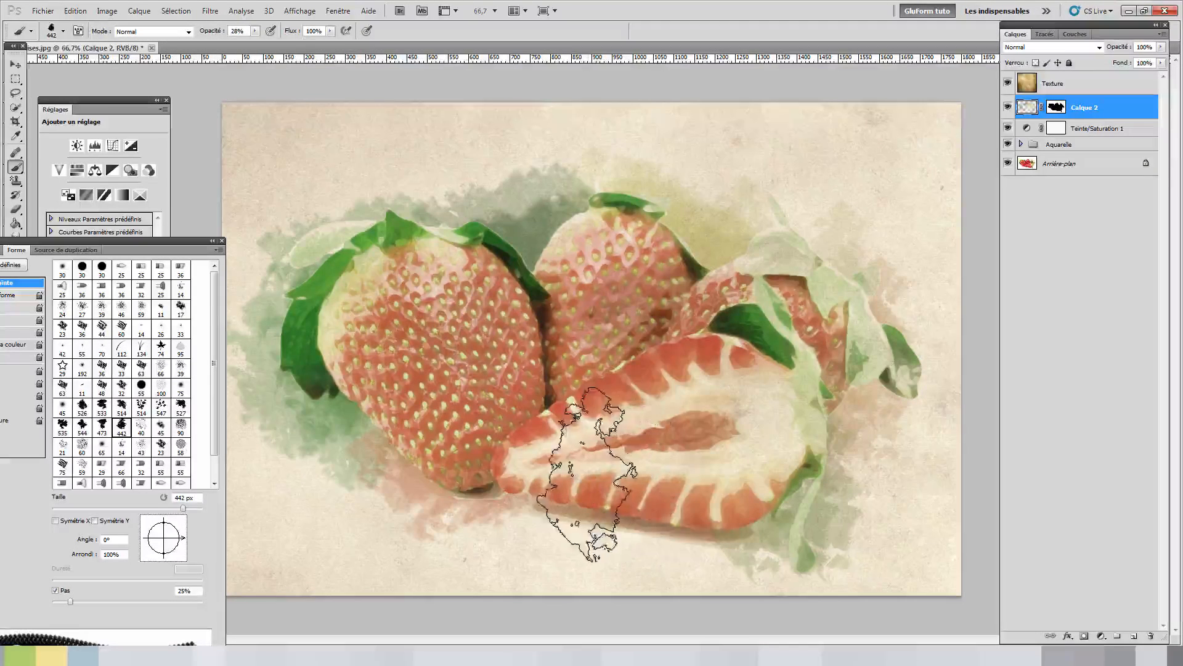
Sample the brown tone beneath the cut strawberry, rotate the splatter tip to 68° and stamp splashes along its lower edge.
{"action": "key", "text": "i"}
{"action": "left_click", "coordinate": [568, 516]}
{"action": "key", "text": "b"}
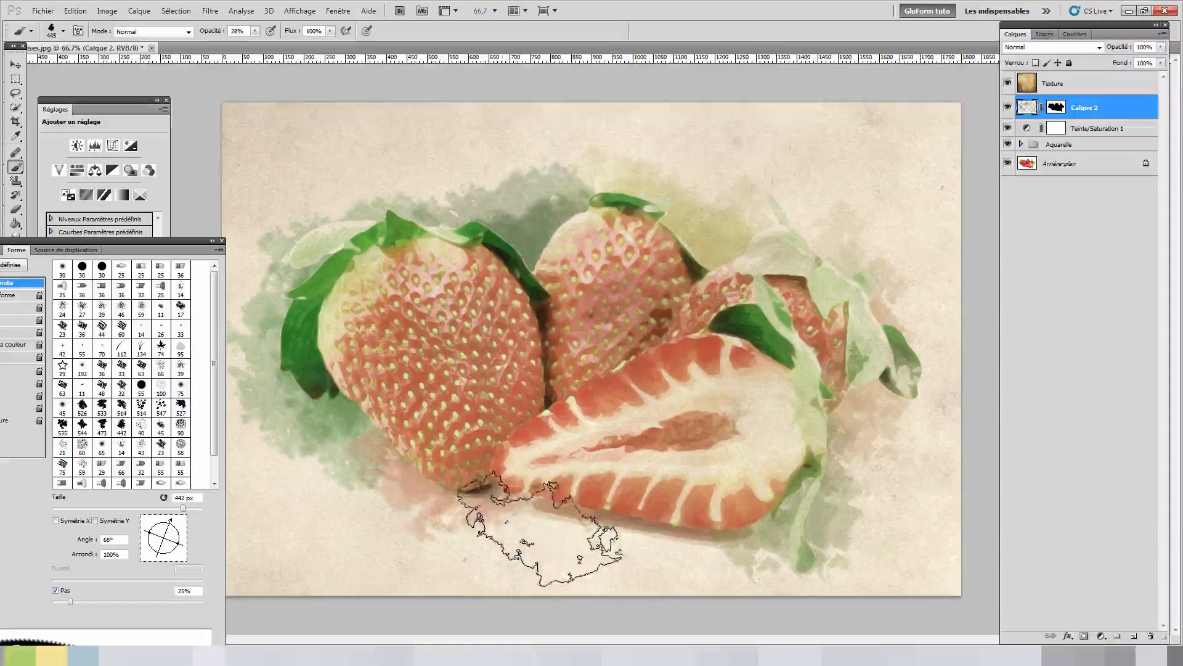
{"action": "mouse_move", "coordinate": [592, 512]}
{"action": "left_mouse_down"}
{"action": "mouse_move", "coordinate": [558, 533]}
{"action": "mouse_move", "coordinate": [639, 512]}
{"action": "left_mouse_up"}
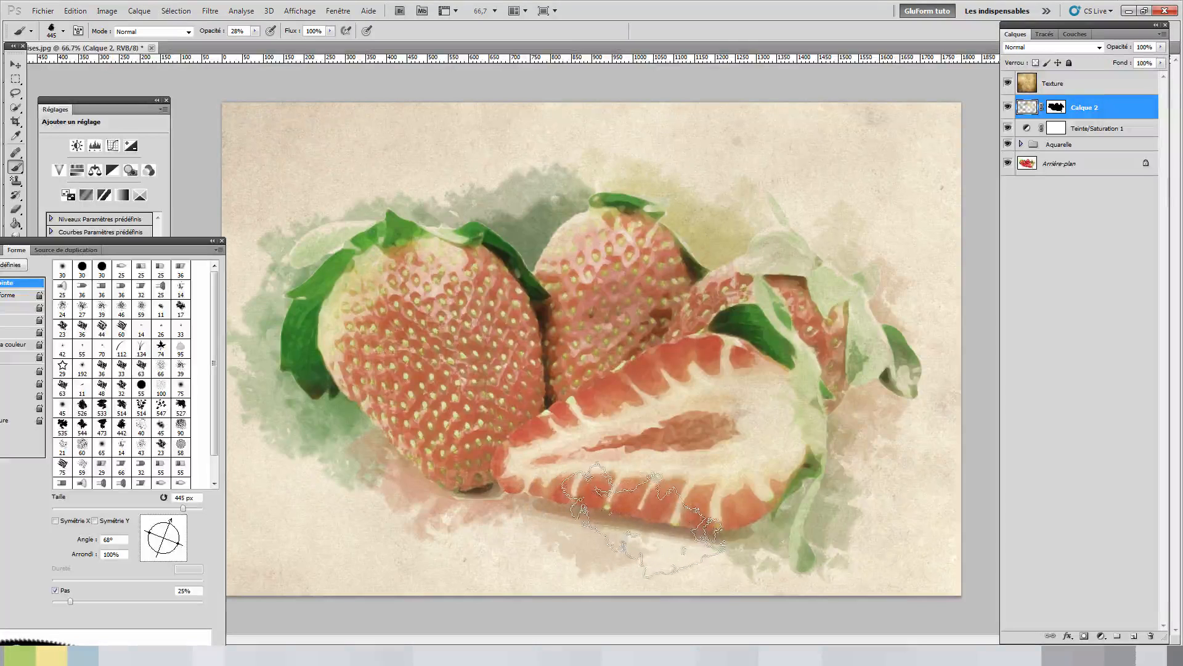
{"action": "key", "text": "ctrl+z"}
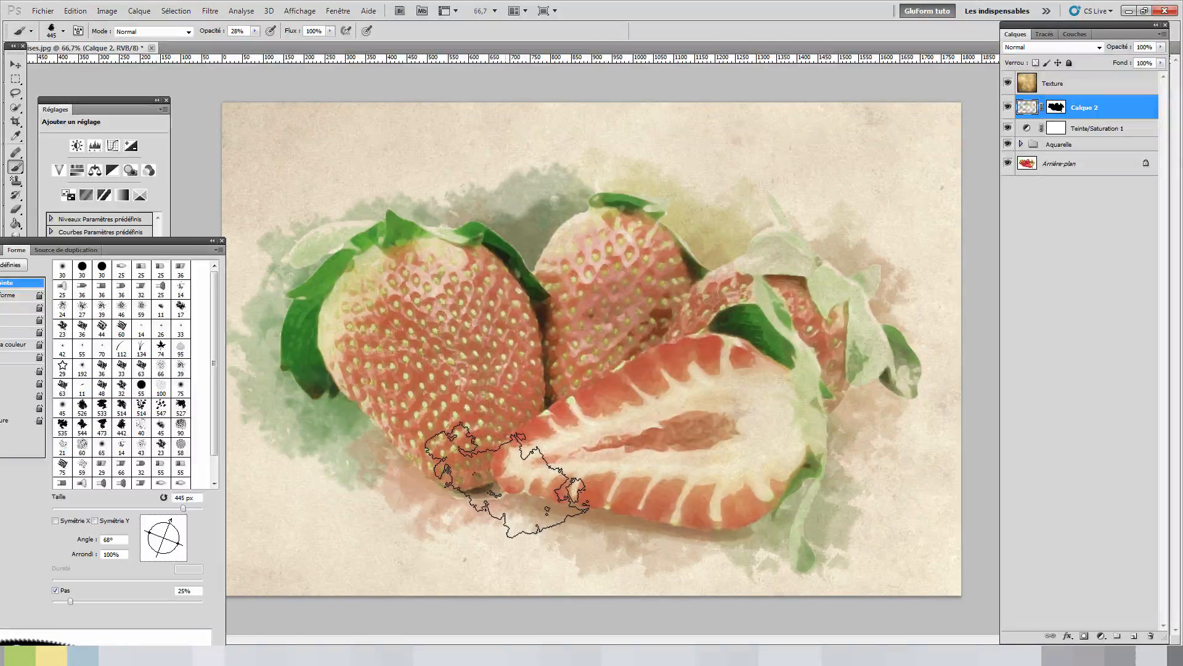
Compare the whole image with and without the paint splashes of Calque 2.
{"action": "key", "text": "ctrl+minus"}
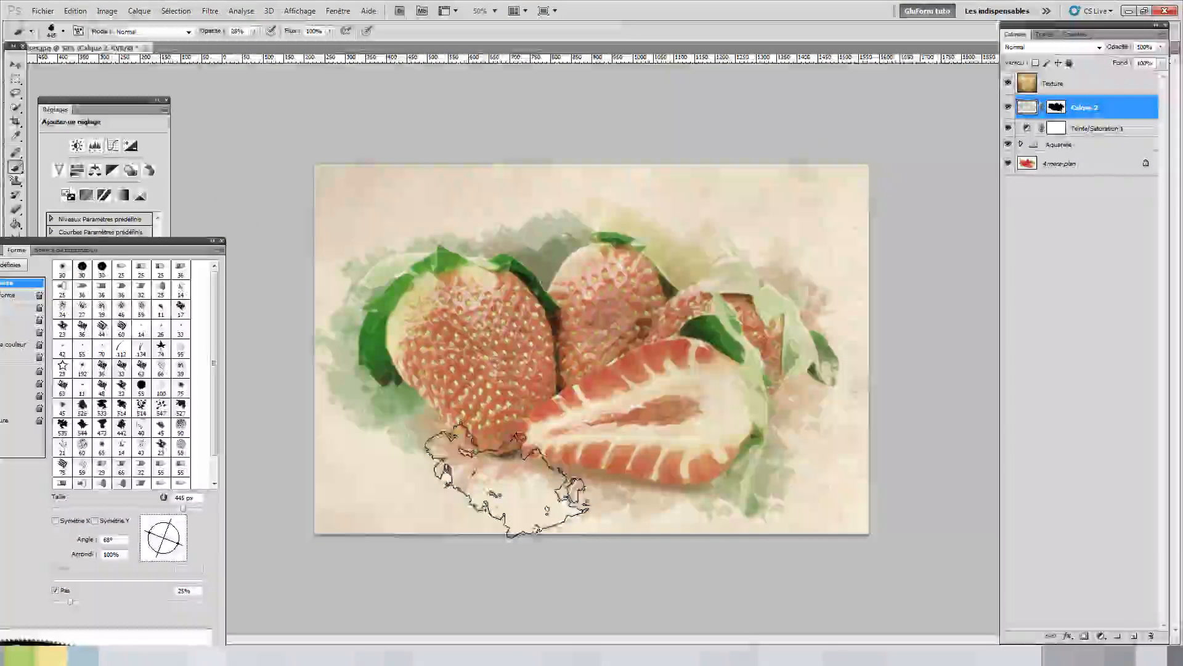
{"action": "left_click", "coordinate": [1007, 106]}
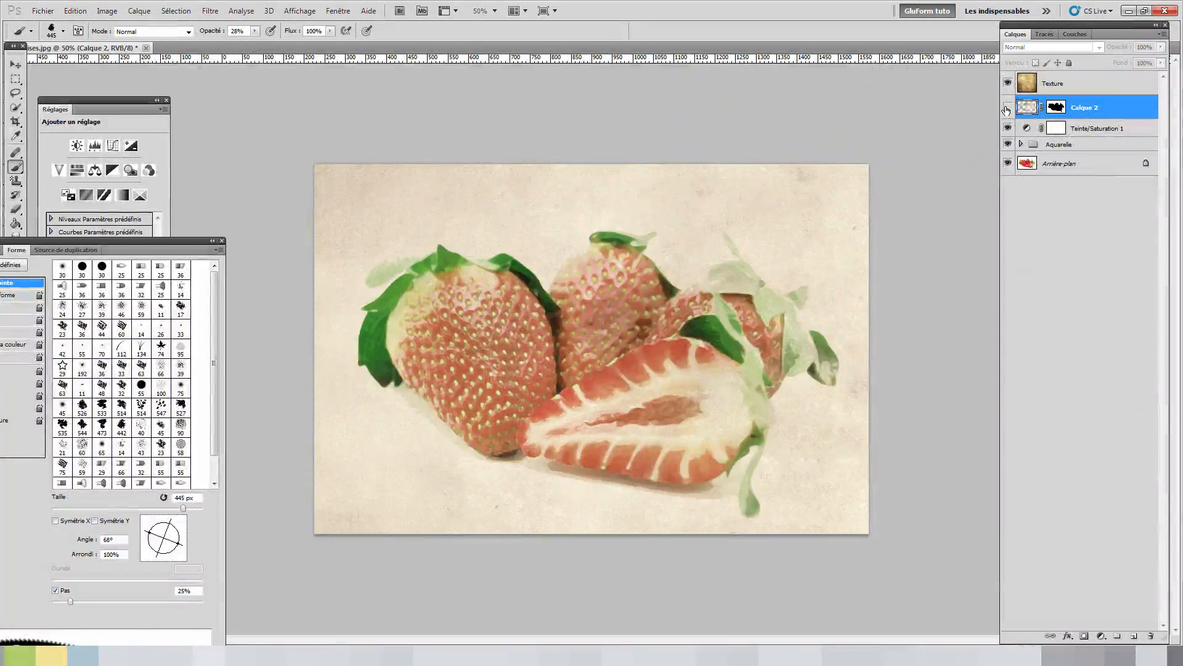
{"action": "left_click", "coordinate": [1007, 106]}
{"action": "left_click", "coordinate": [1007, 106]}
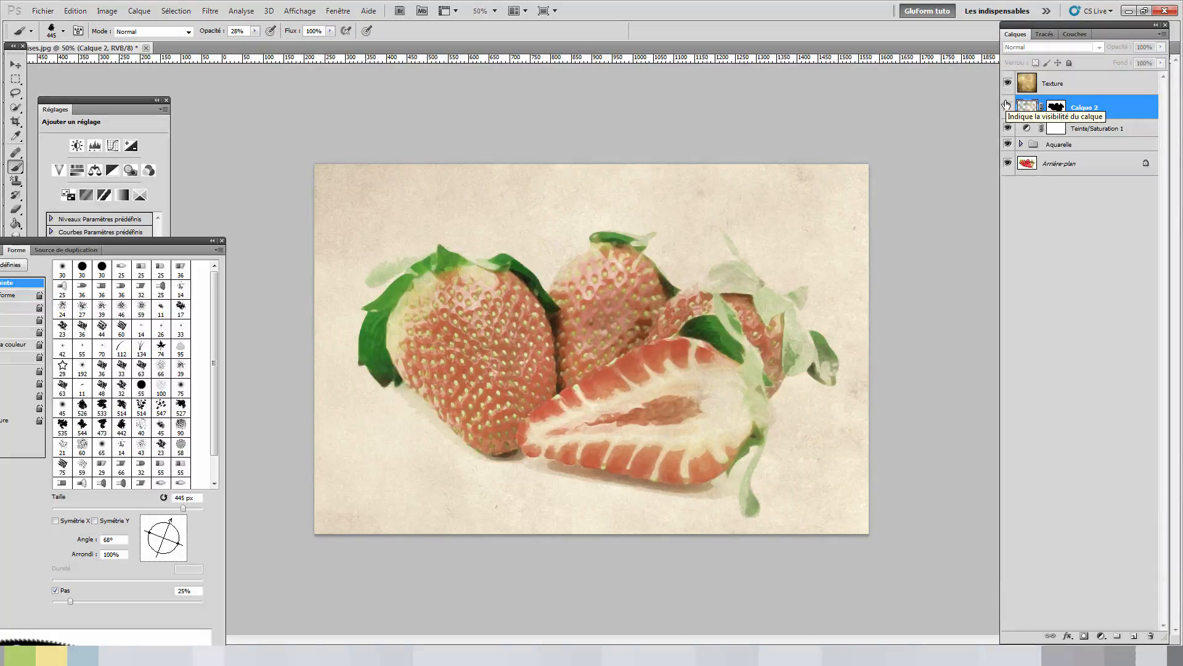
{"action": "left_click", "coordinate": [1007, 106]}
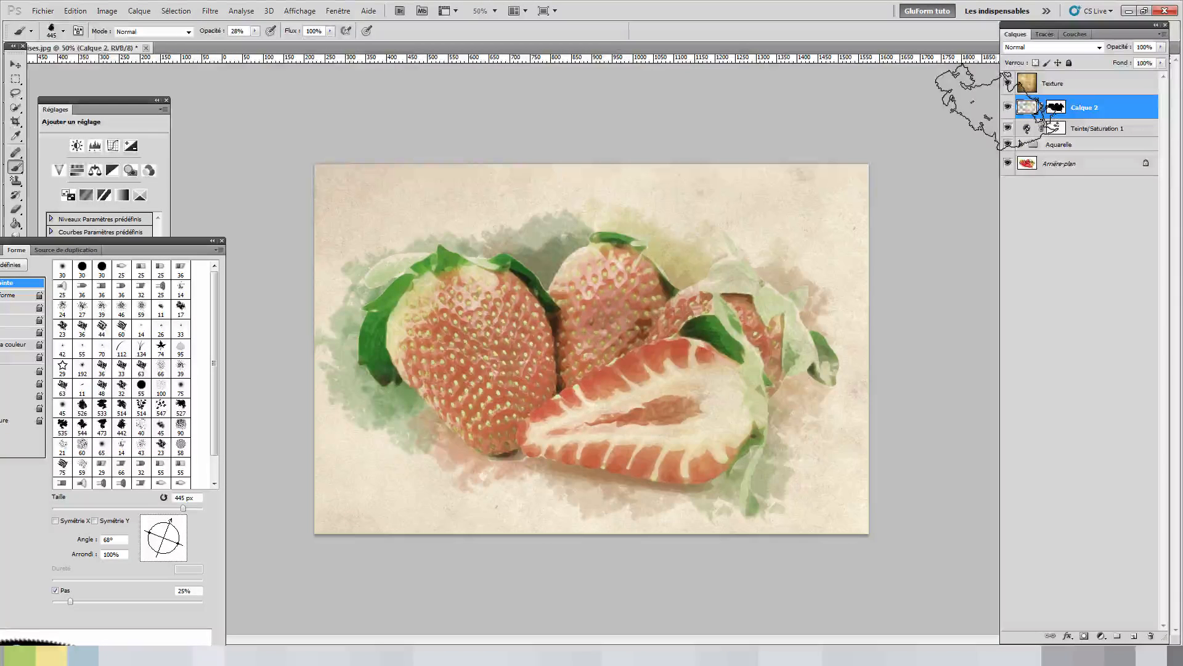
Enlarge the image to 100% and close the floating brush and adjustment palettes covering it.
{"action": "key", "text": "ctrl+plus"}
{"action": "key", "text": "ctrl+plus"}
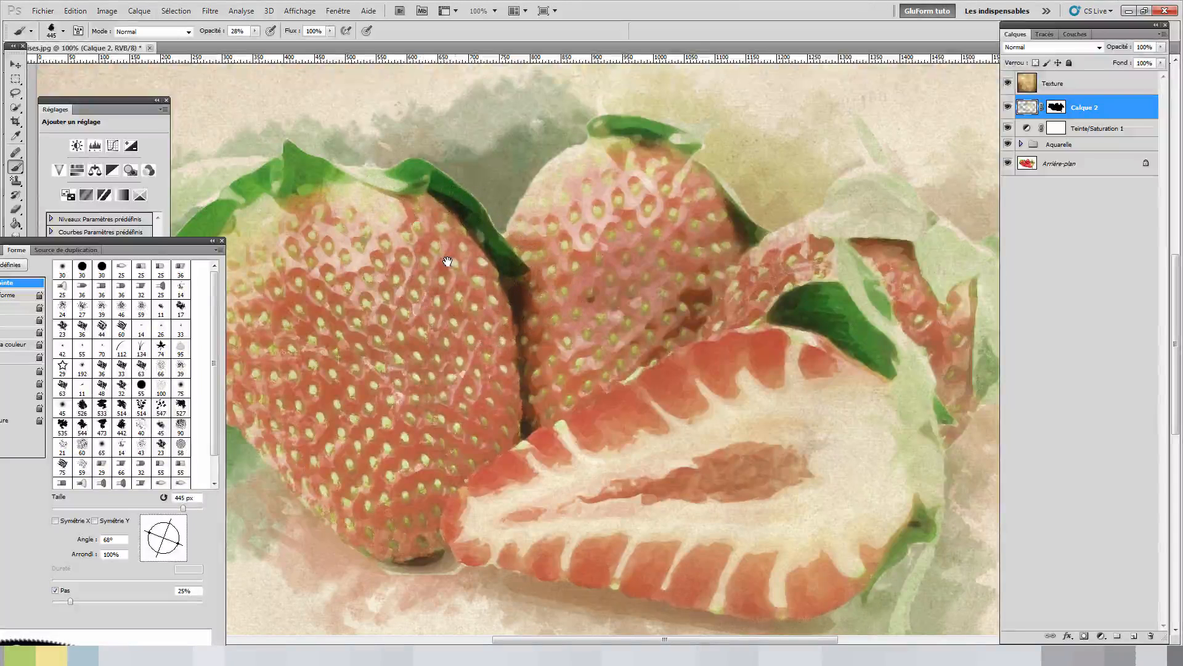
{"action": "left_click", "coordinate": [222, 241]}
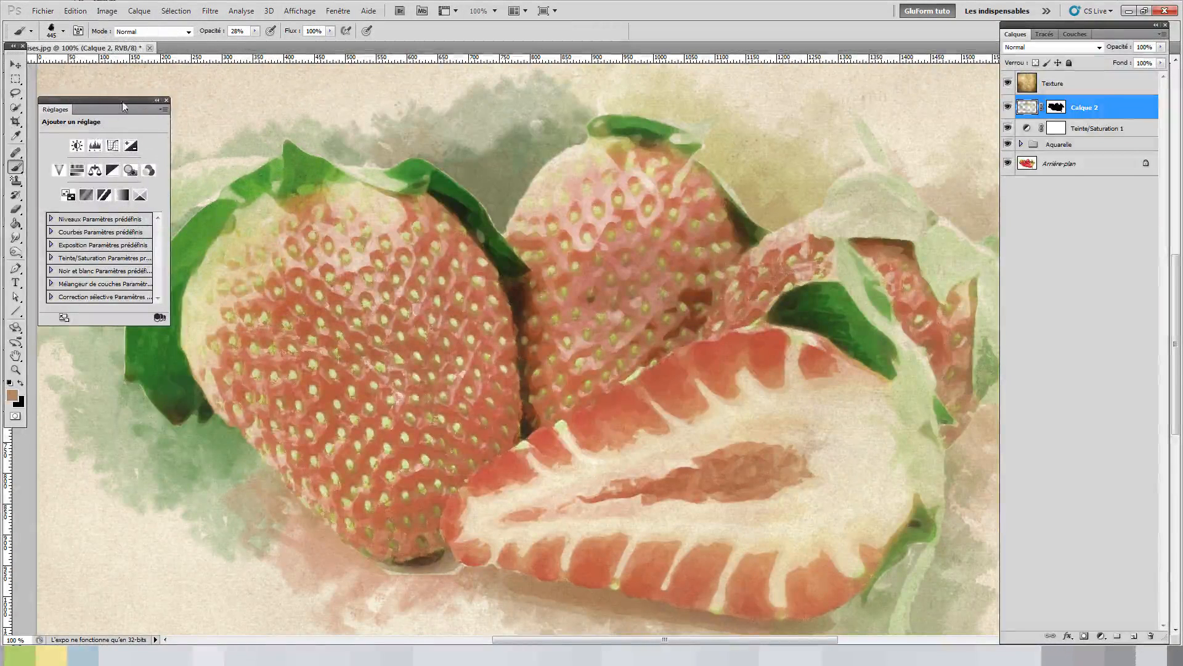
{"action": "left_click", "coordinate": [166, 100]}
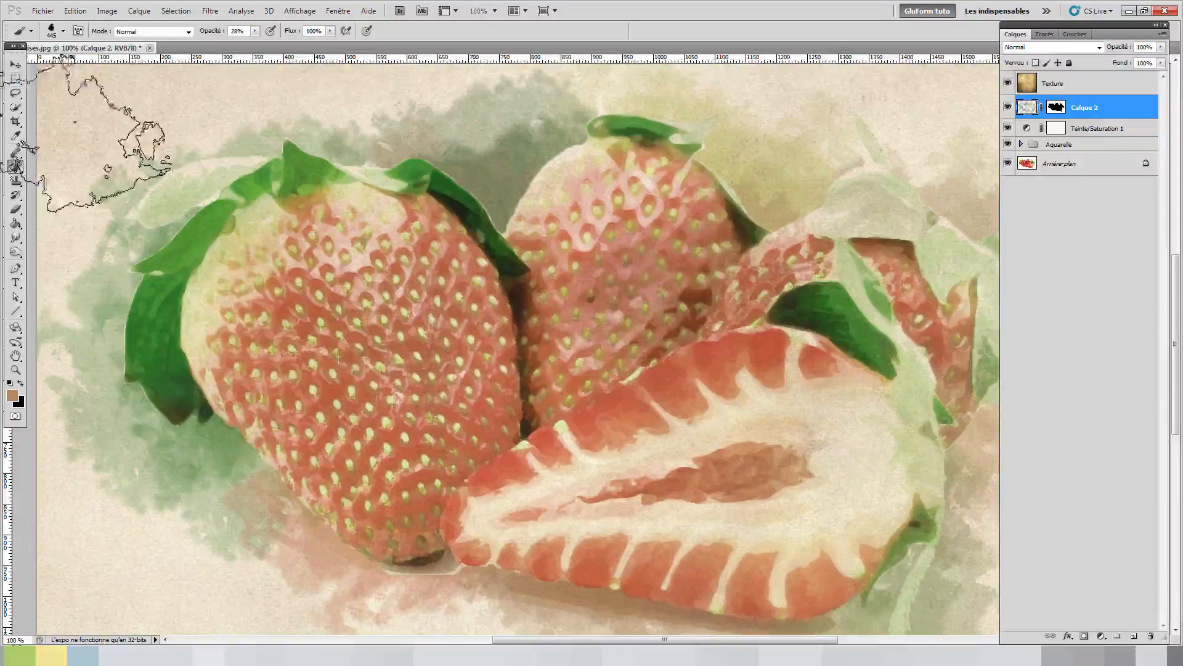
Switch the Brush tool to the soft round tip with a 60 px size and 0% hardness.
{"action": "left_click", "coordinate": [49, 35]}
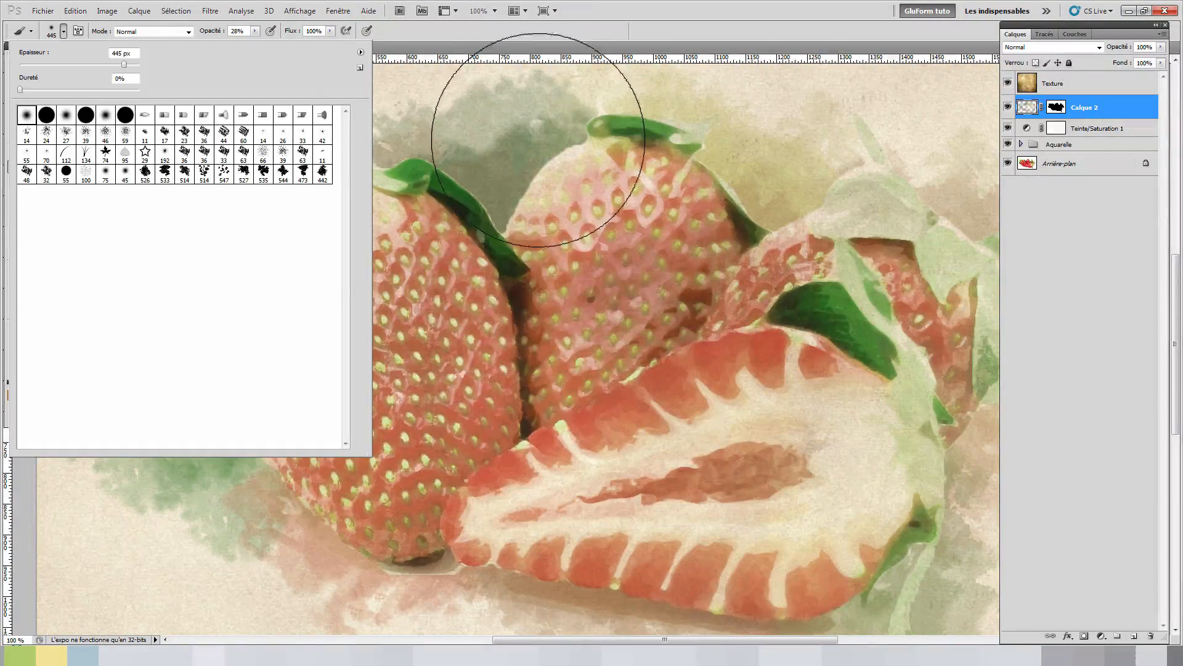
{"action": "left_click", "coordinate": [56, 65]}
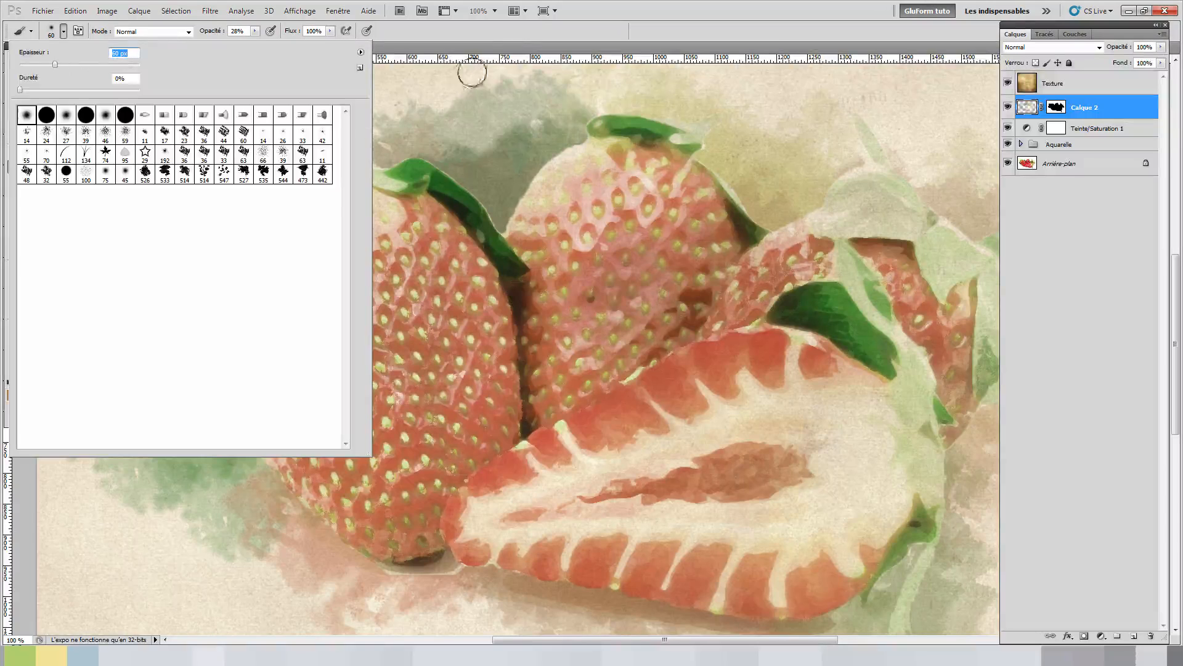
{"action": "left_click", "coordinate": [516, 36]}
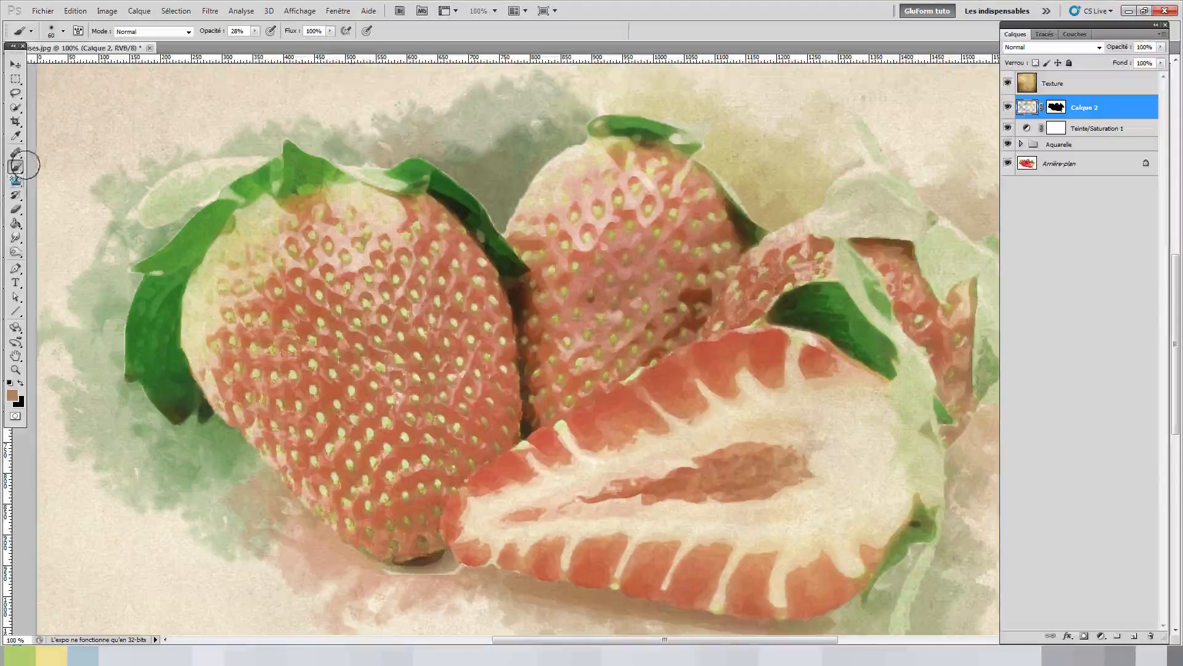
Reset the painting colours to black and white, target Calque 2's layer mask and reduce the soft brush to 30 px.
{"action": "left_click", "coordinate": [19, 383]}
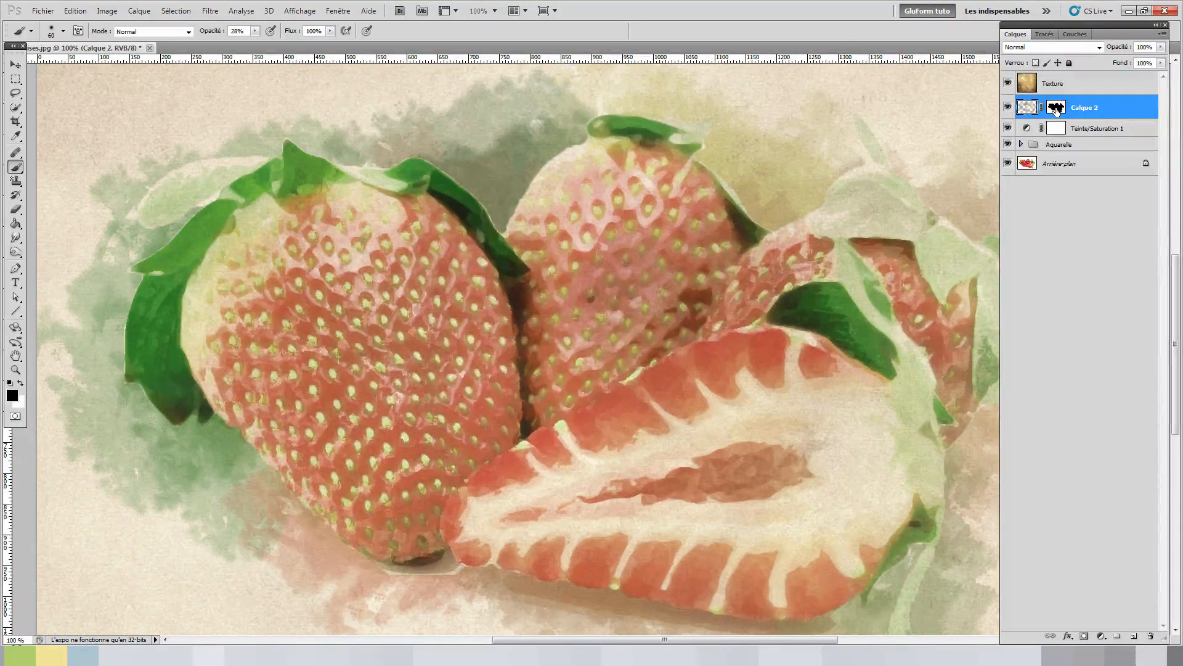
{"action": "left_click", "coordinate": [1056, 110]}
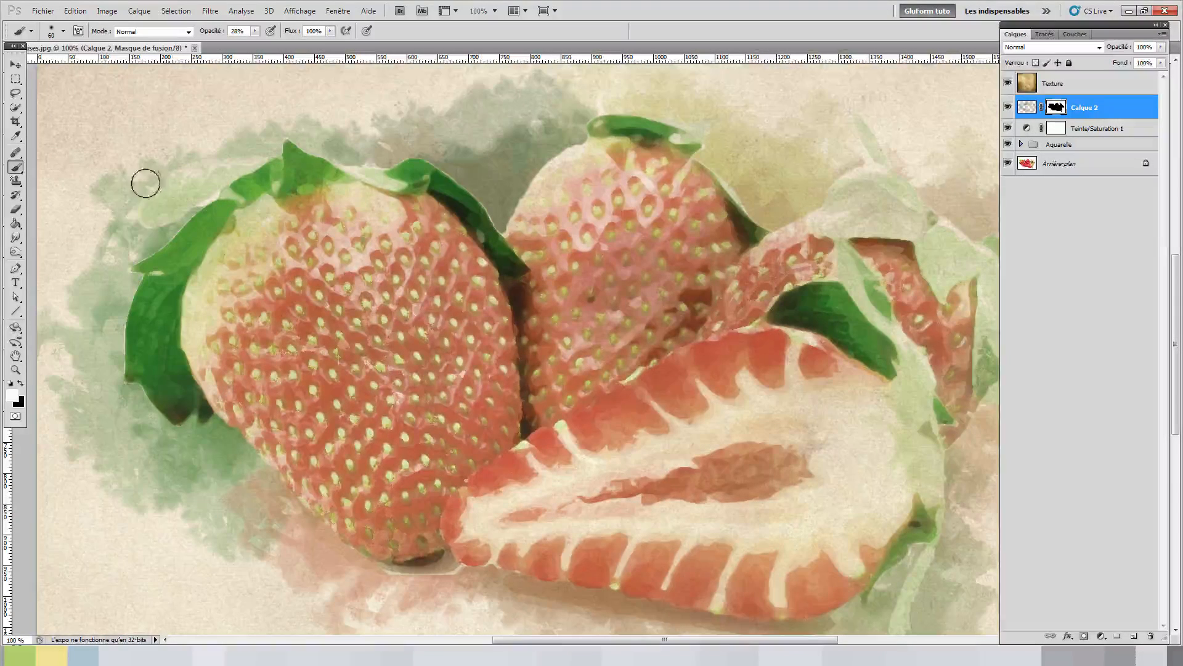
{"action": "left_click", "coordinate": [49, 34]}
{"action": "left_click_drag", "start_coordinate": [53, 66], "coordinate": [39, 69]}
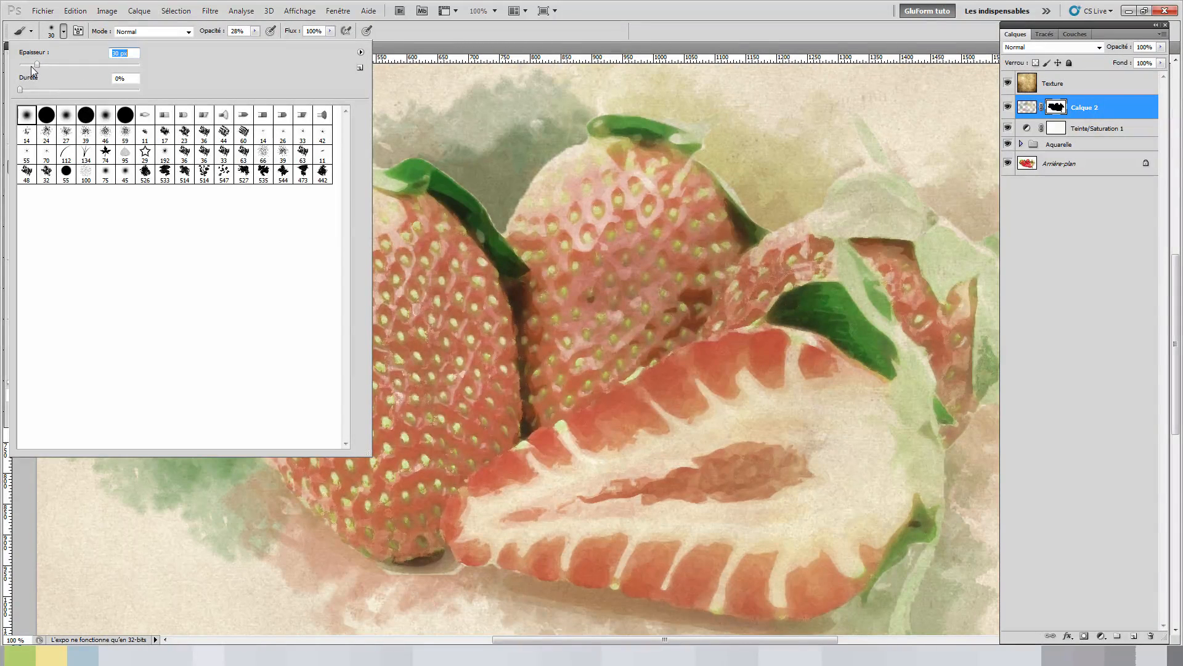
{"action": "left_click", "coordinate": [573, 33]}
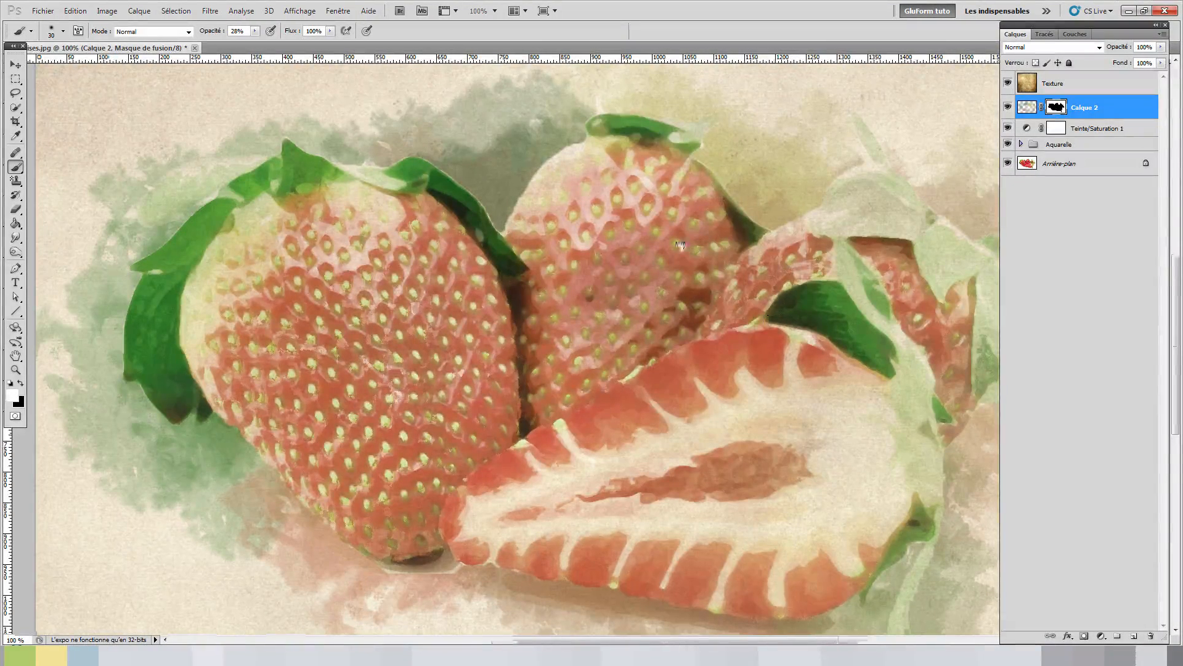
Paint in white on Calque 2's mask over the thin leaf tip rising above the right-hand strawberry, then view the whole image at 50%.
{"action": "left_click_drag", "start_coordinate": [773, 324], "coordinate": [651, 178]}
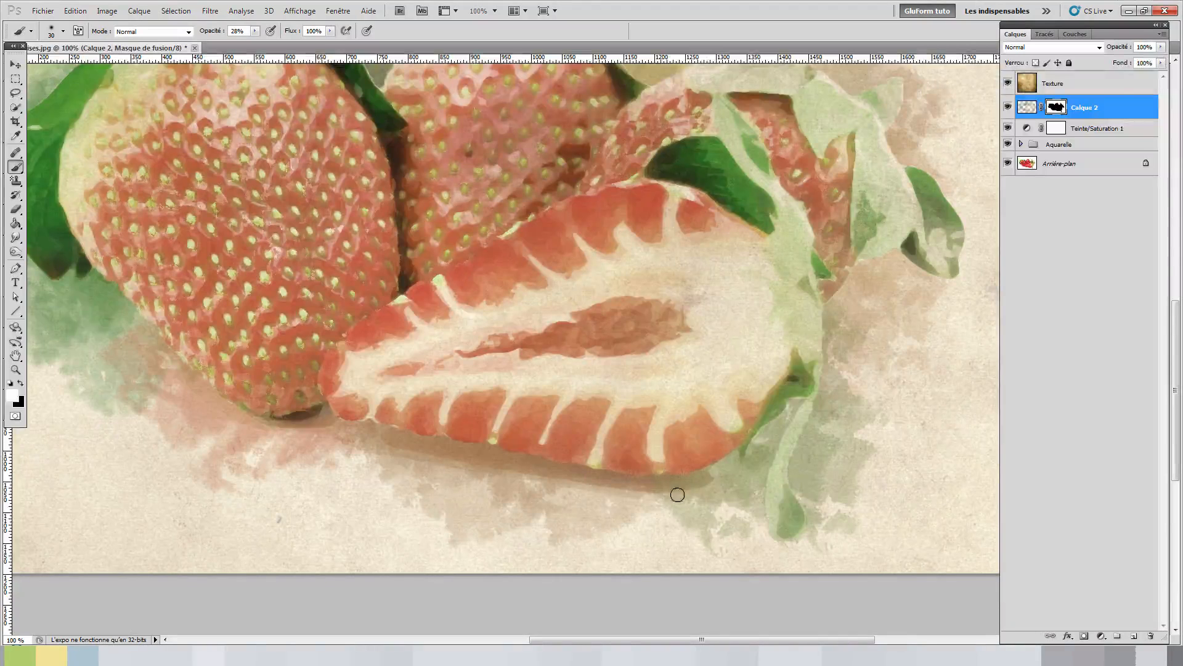
{"action": "left_click_drag", "start_coordinate": [911, 346], "coordinate": [811, 508]}
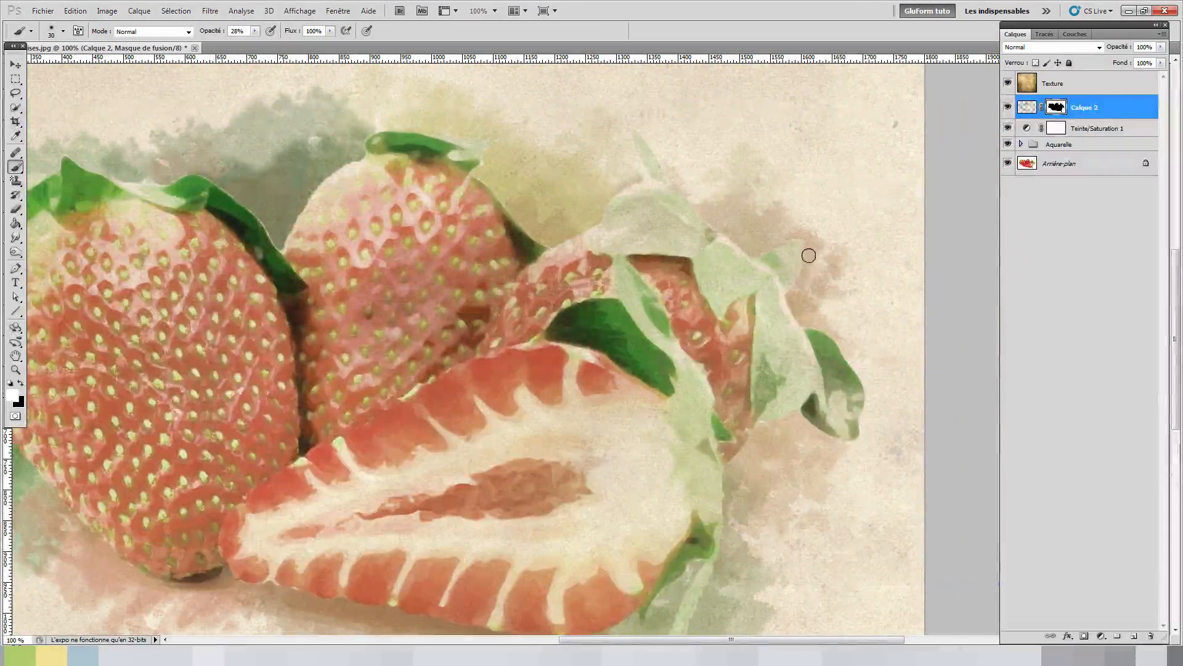
{"action": "left_click_drag", "start_coordinate": [646, 172], "coordinate": [632, 130]}
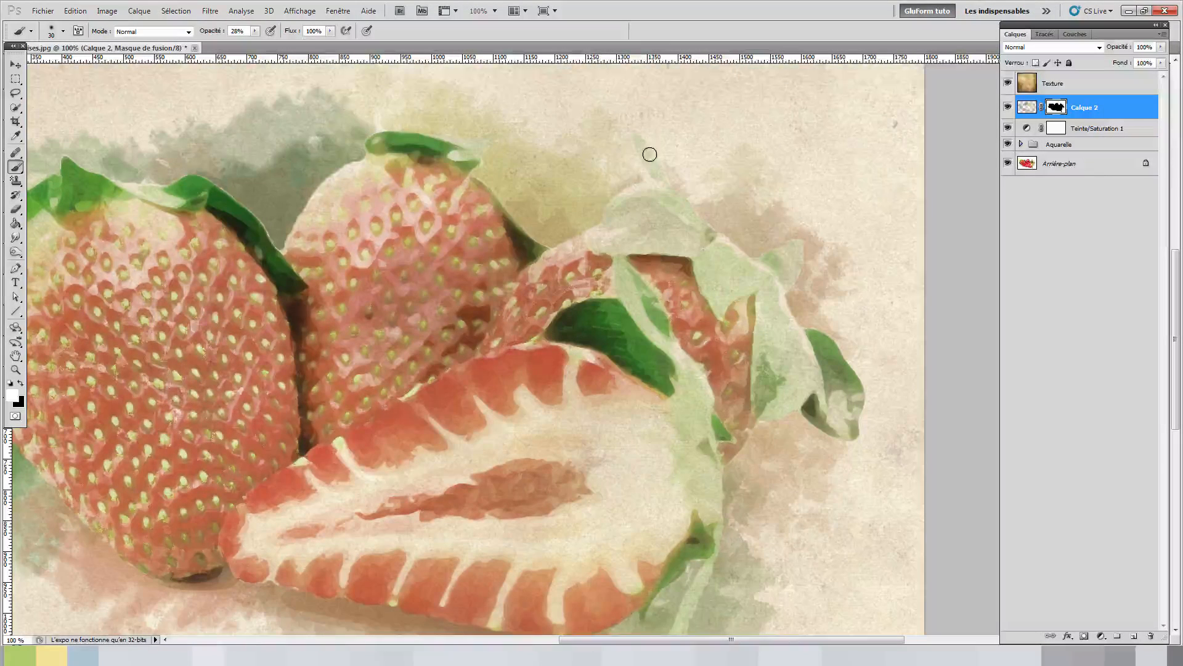
{"action": "key", "text": "ctrl+minus"}
{"action": "key", "text": "ctrl+minus"}
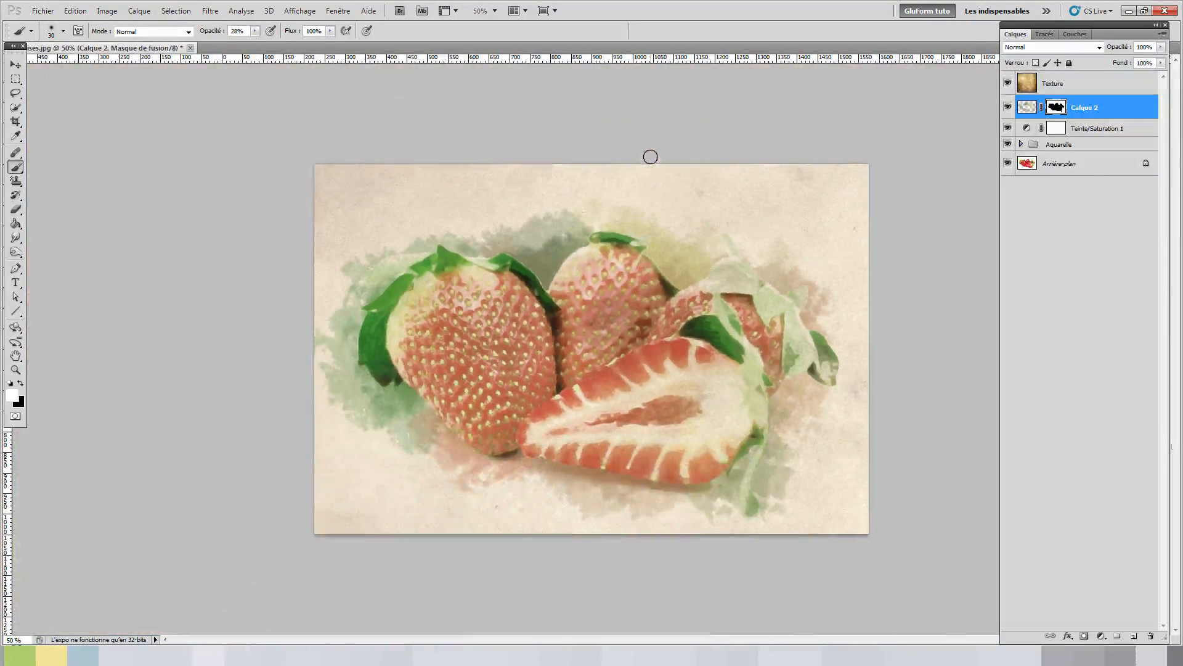
Target Calque 2's painted pixels instead of its mask and check the layer by hiding and showing it again.
{"action": "left_click", "coordinate": [1027, 110]}
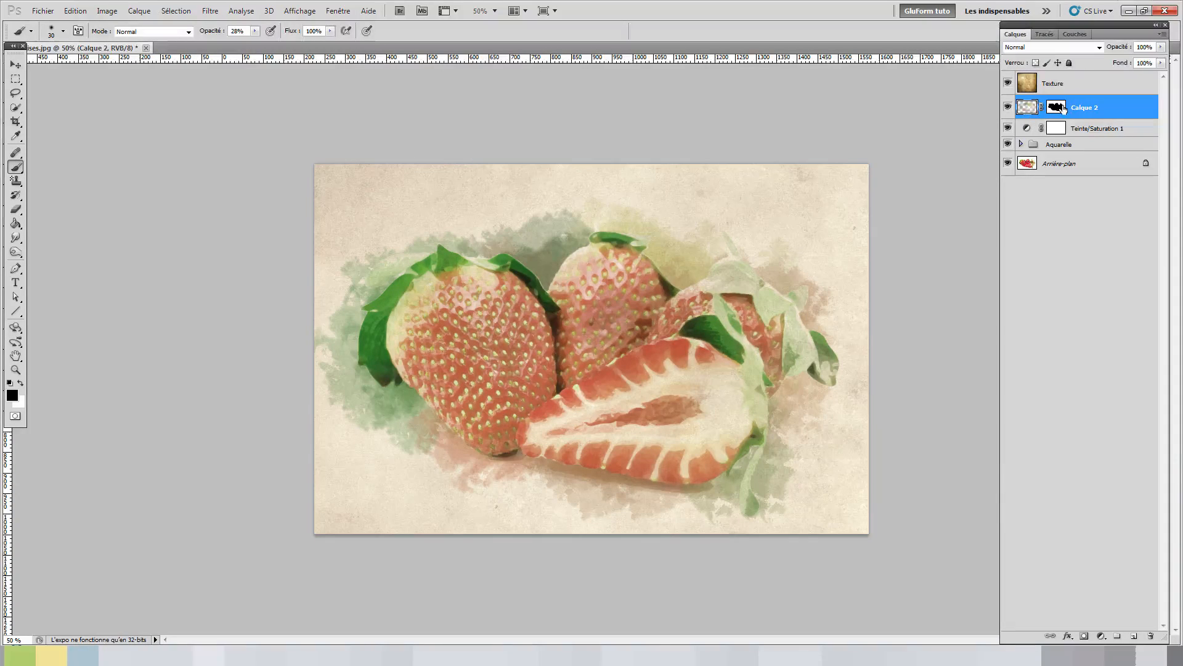
{"action": "left_click", "coordinate": [1007, 107]}
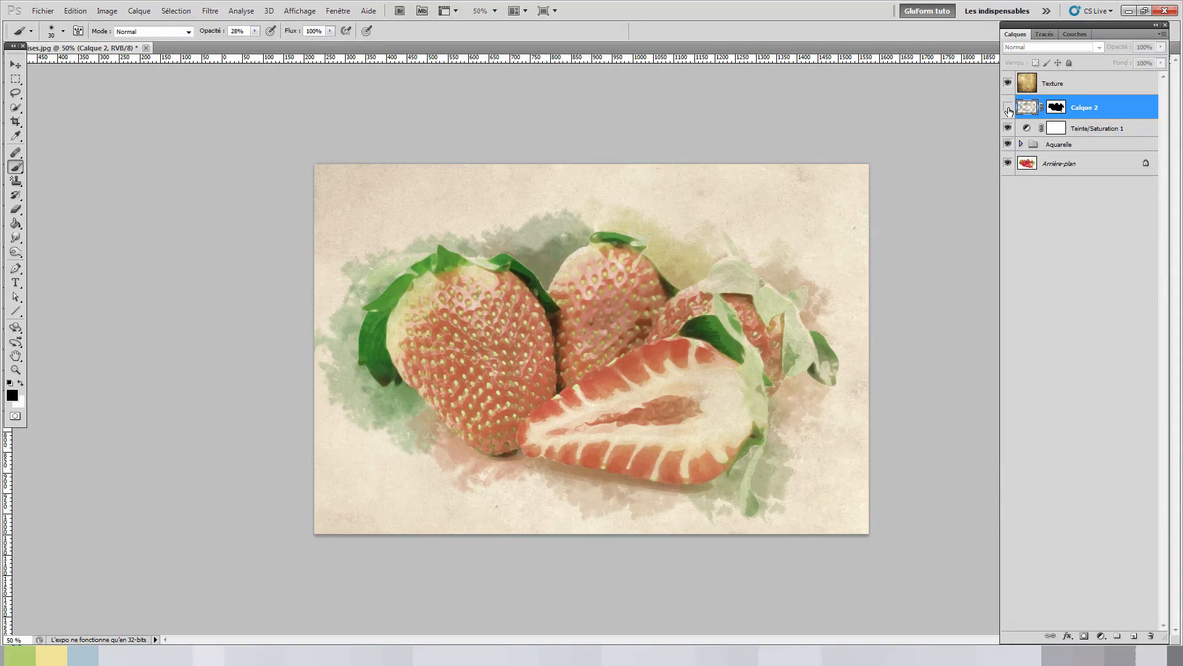
{"action": "left_click", "coordinate": [1008, 108]}
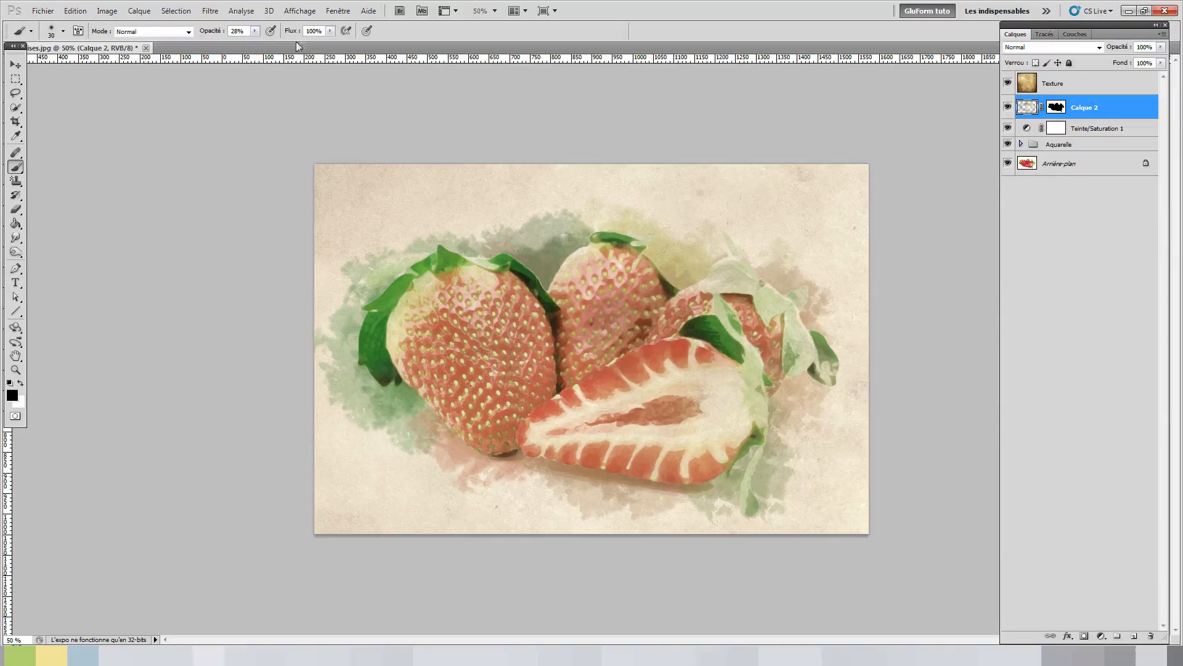
Apply the artistic Aquarelle filter to Calque 2 with Détail 7, Ombres 1 and Texture 2.
{"action": "left_click", "coordinate": [210, 16]}
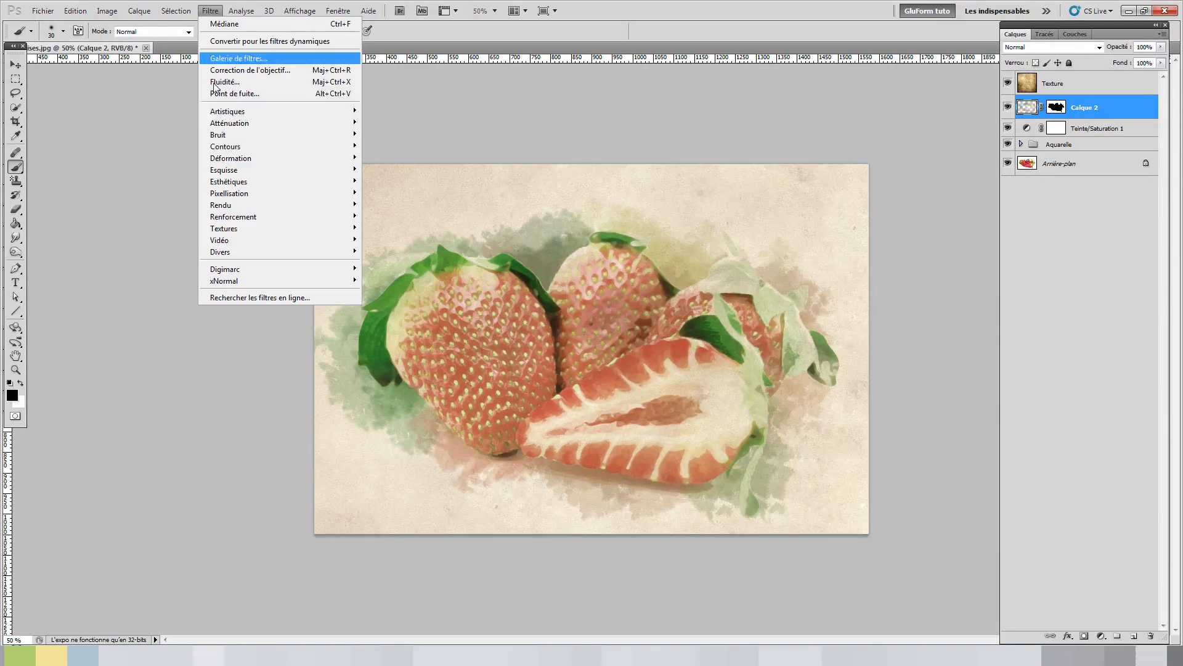
{"action": "mouse_move", "coordinate": [223, 113]}
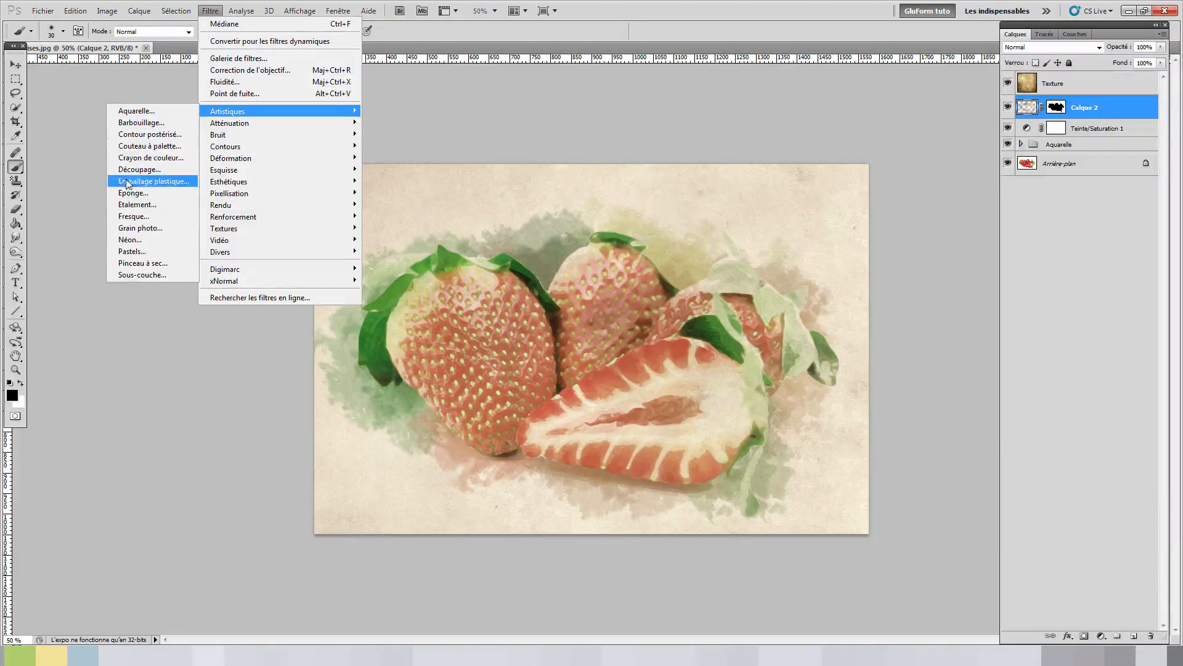
{"action": "left_click", "coordinate": [156, 114]}
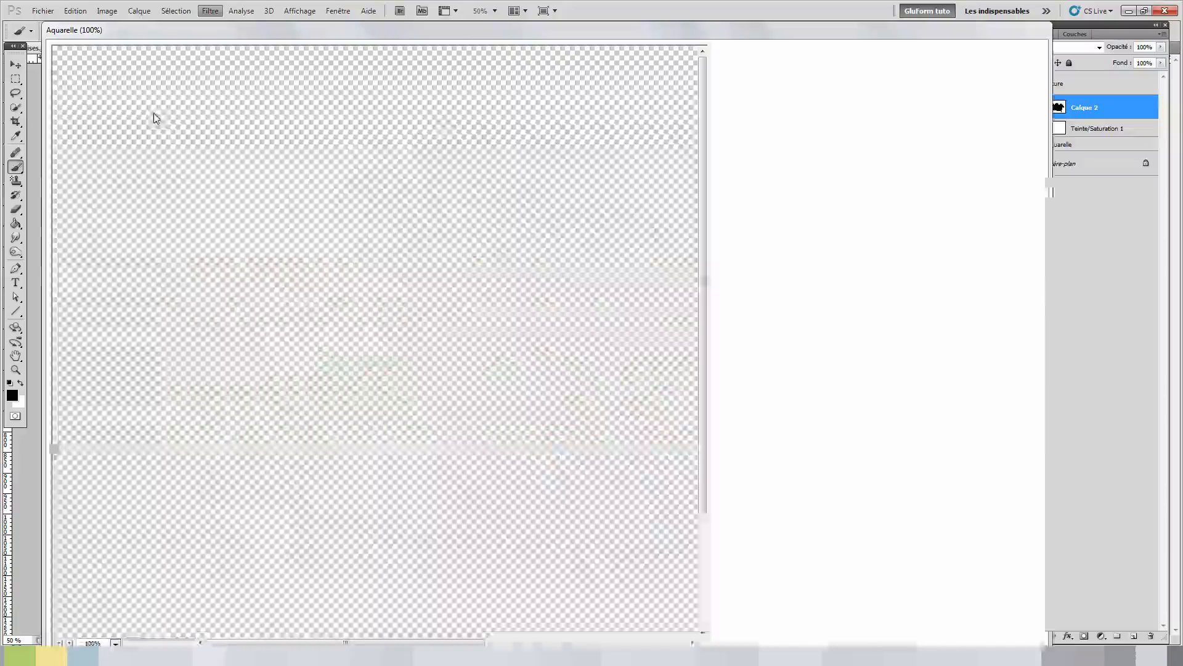
{"action": "left_click_drag", "start_coordinate": [544, 268], "coordinate": [312, 232]}
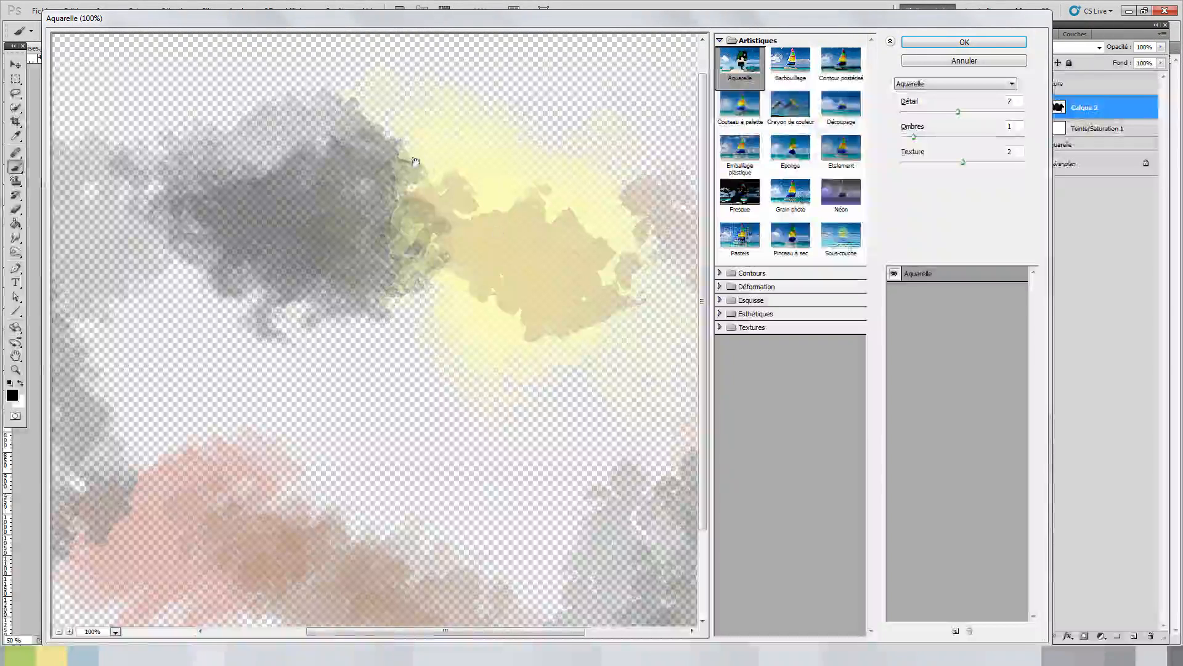
{"action": "left_click_drag", "start_coordinate": [408, 185], "coordinate": [414, 194]}
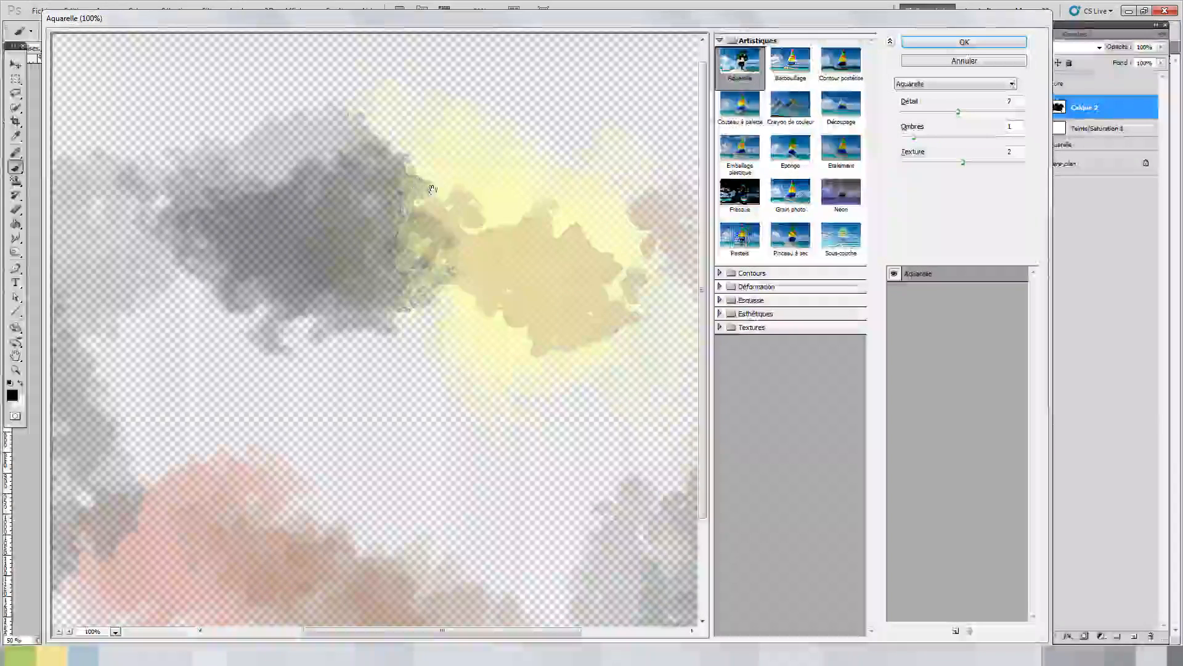
{"action": "left_click_drag", "start_coordinate": [555, 299], "coordinate": [470, 269]}
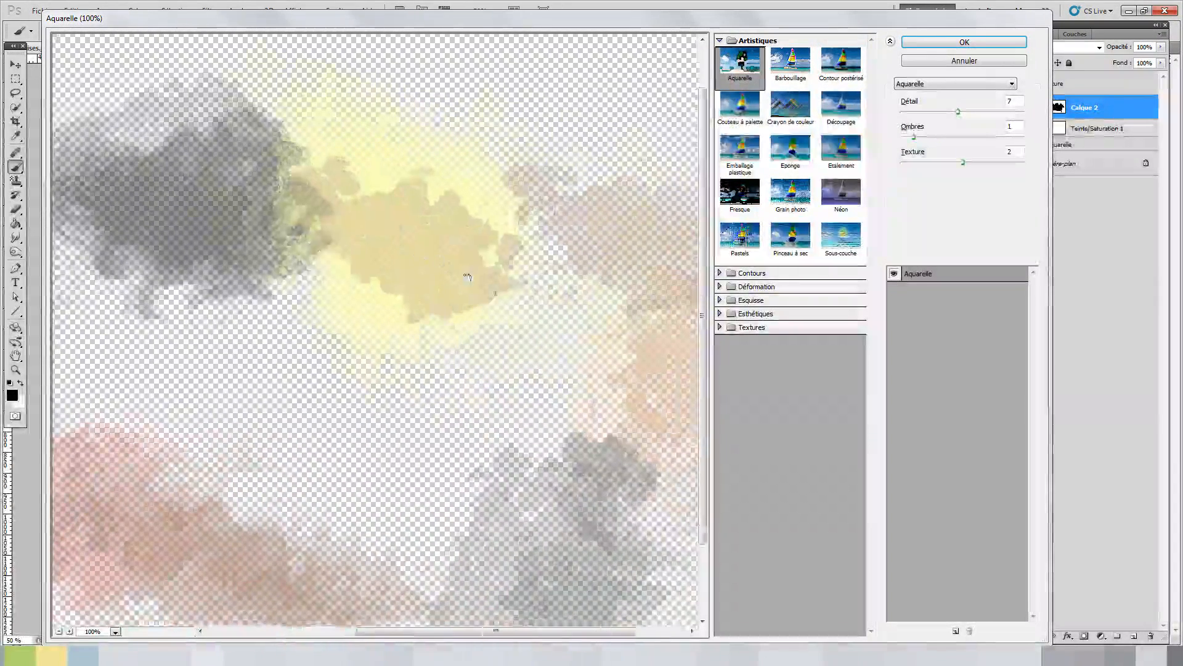
{"action": "left_click_drag", "start_coordinate": [588, 291], "coordinate": [422, 280]}
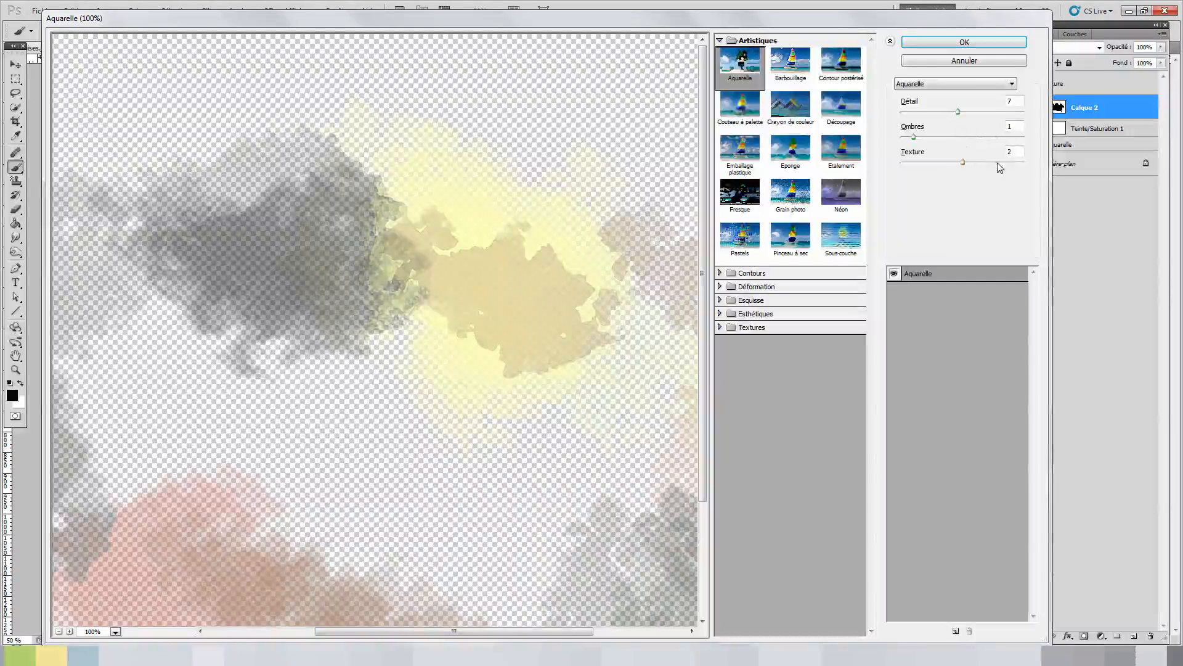
{"action": "left_click", "coordinate": [967, 42]}
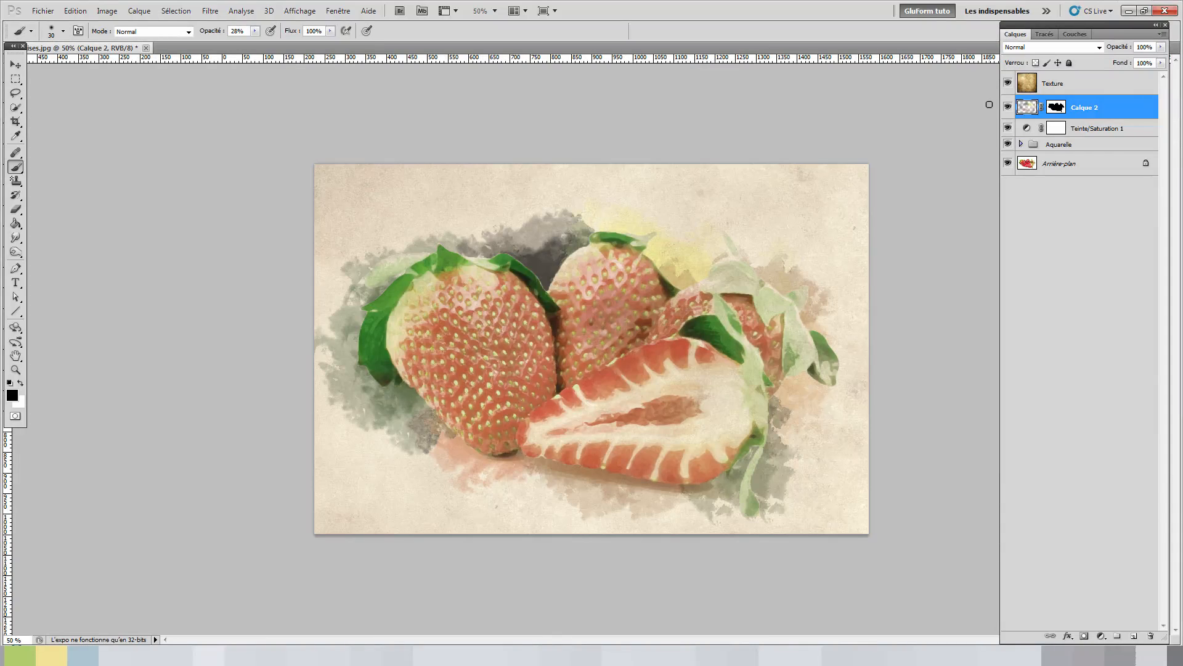
Compare the paint splashes before and after the Aquarelle filter, ending with the filter applied.
{"action": "key", "text": "ctrl+z"}
{"action": "key", "text": "ctrl+z"}
{"action": "key", "text": "ctrl+z"}
{"action": "key", "text": "ctrl+z"}
{"action": "key", "text": "ctrl+z"}
{"action": "key", "text": "ctrl+z"}
{"action": "key", "text": "ctrl+z"}
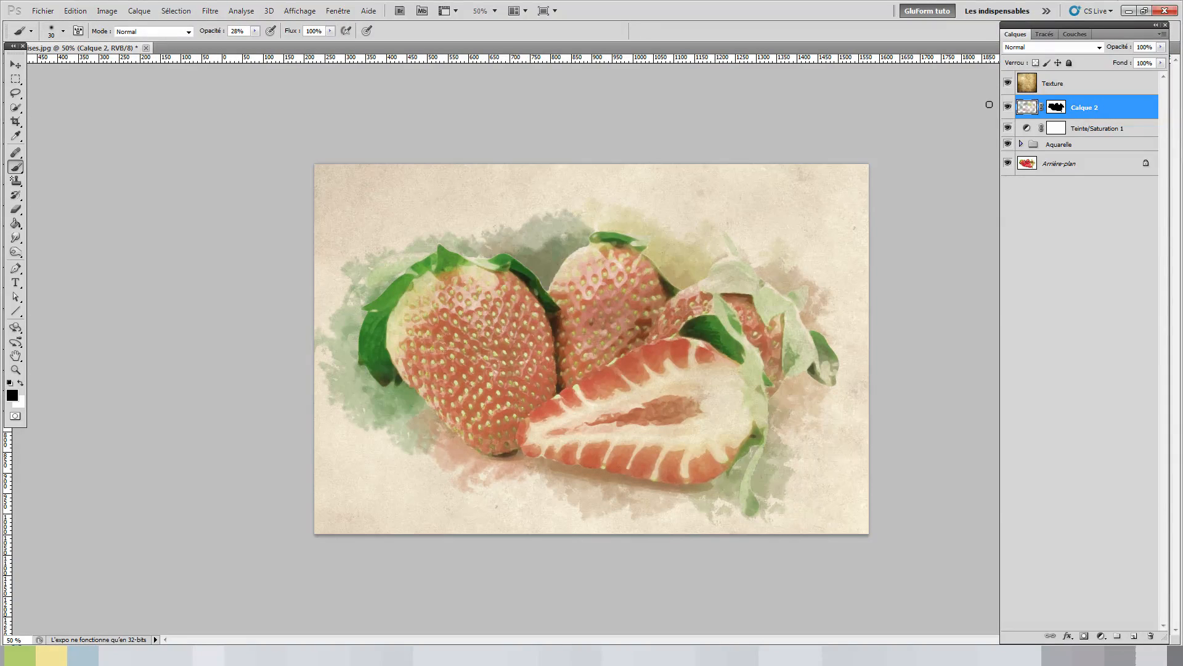
{"action": "key", "text": "ctrl+z"}
{"action": "key", "text": "ctrl+z"}
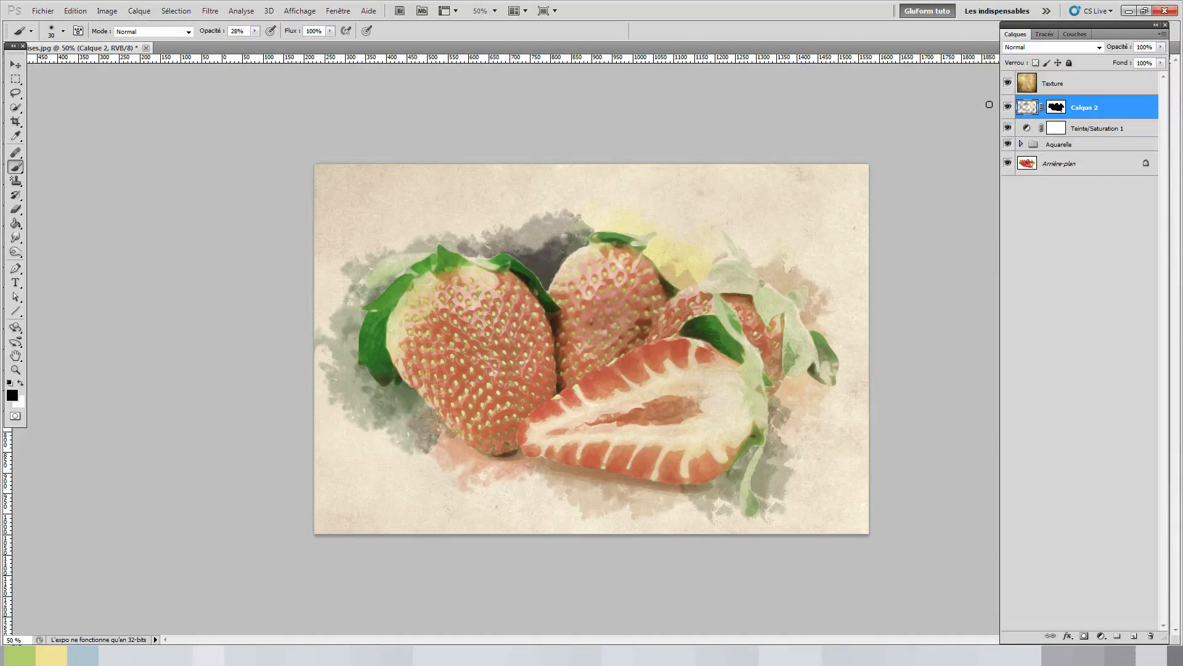
{"action": "key", "text": "ctrl+z"}
{"action": "key", "text": "ctrl+z"}
{"action": "key", "text": "ctrl+z"}
{"action": "key", "text": "ctrl+z"}
{"action": "key", "text": "ctrl+z"}
{"action": "key", "text": "ctrl+z"}
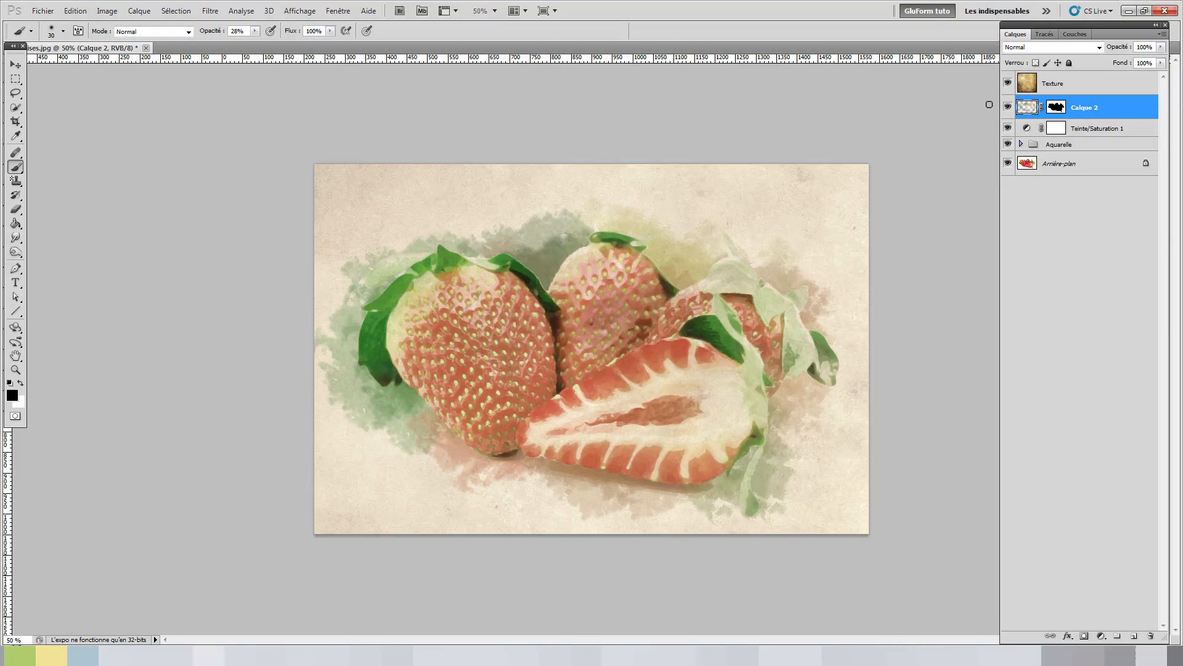
{"action": "key", "text": "ctrl+z"}
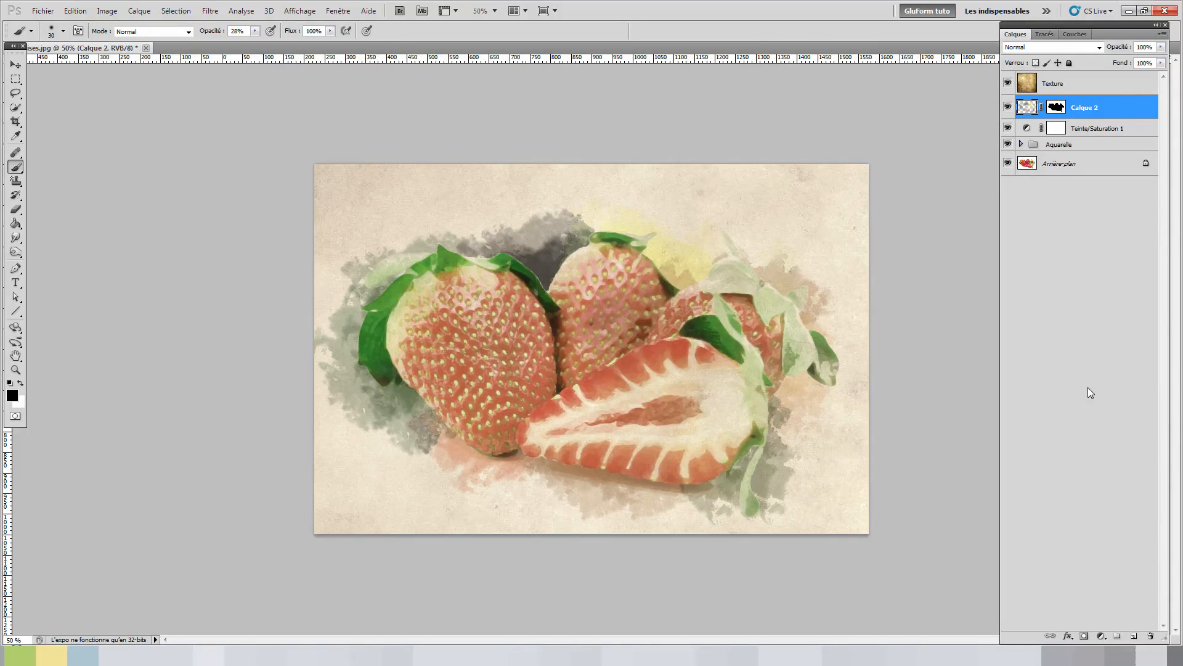
Add a new empty layer above Calque 2, copy Calque 2's mask onto it and target the new layer's pixels.
{"action": "left_click", "coordinate": [1133, 637]}
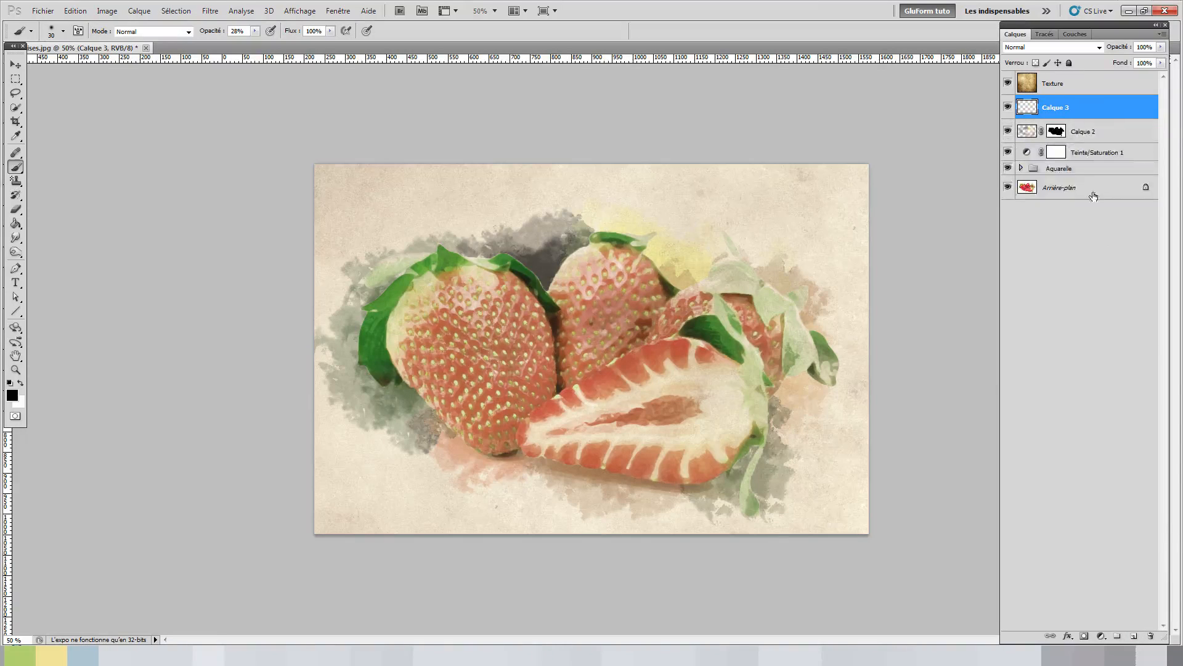
{"action": "left_click", "coordinate": [1058, 134]}
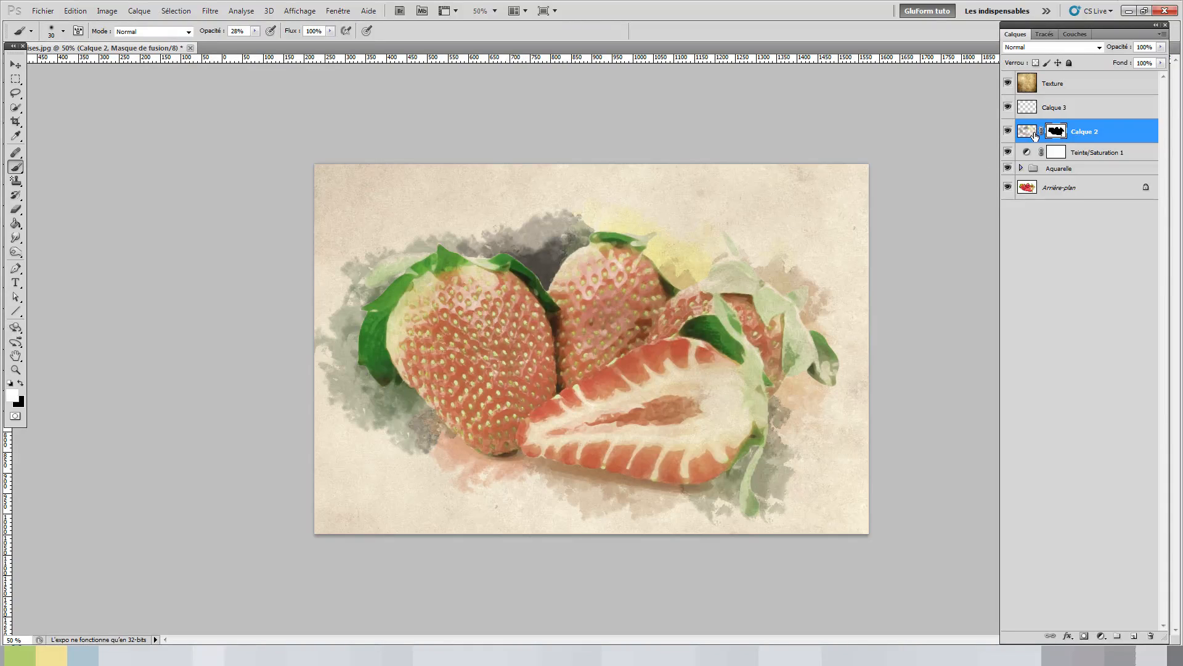
{"action": "key", "text": "alt"}
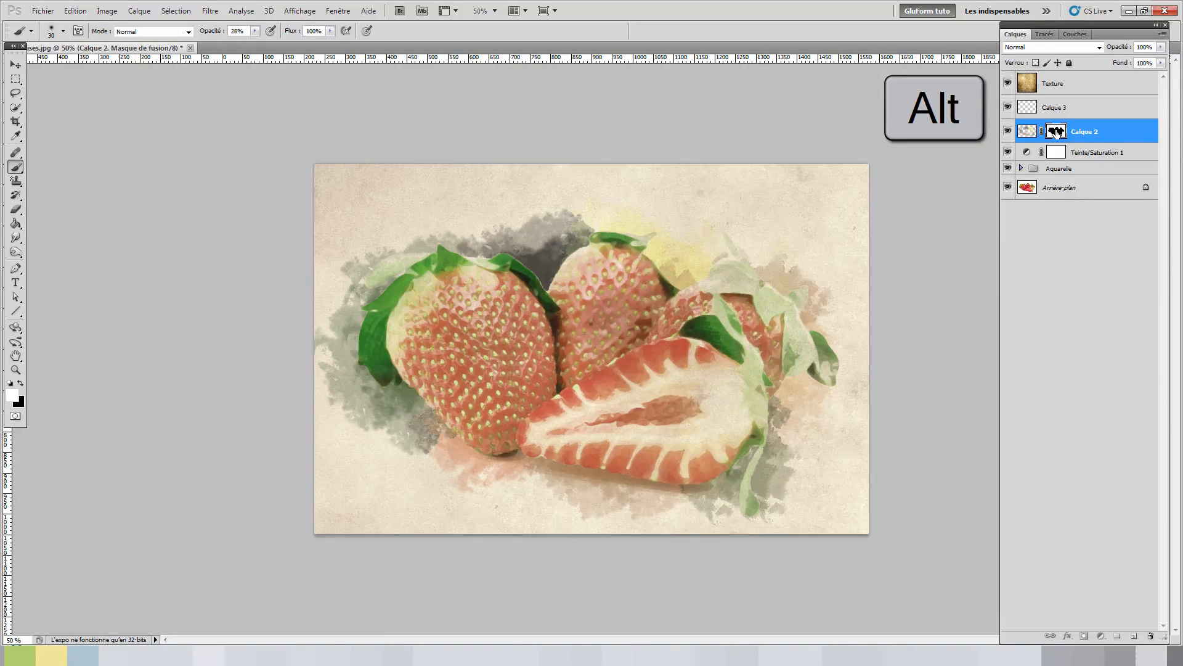
{"action": "left_click_drag", "start_coordinate": [1057, 132], "coordinate": [1061, 109]}
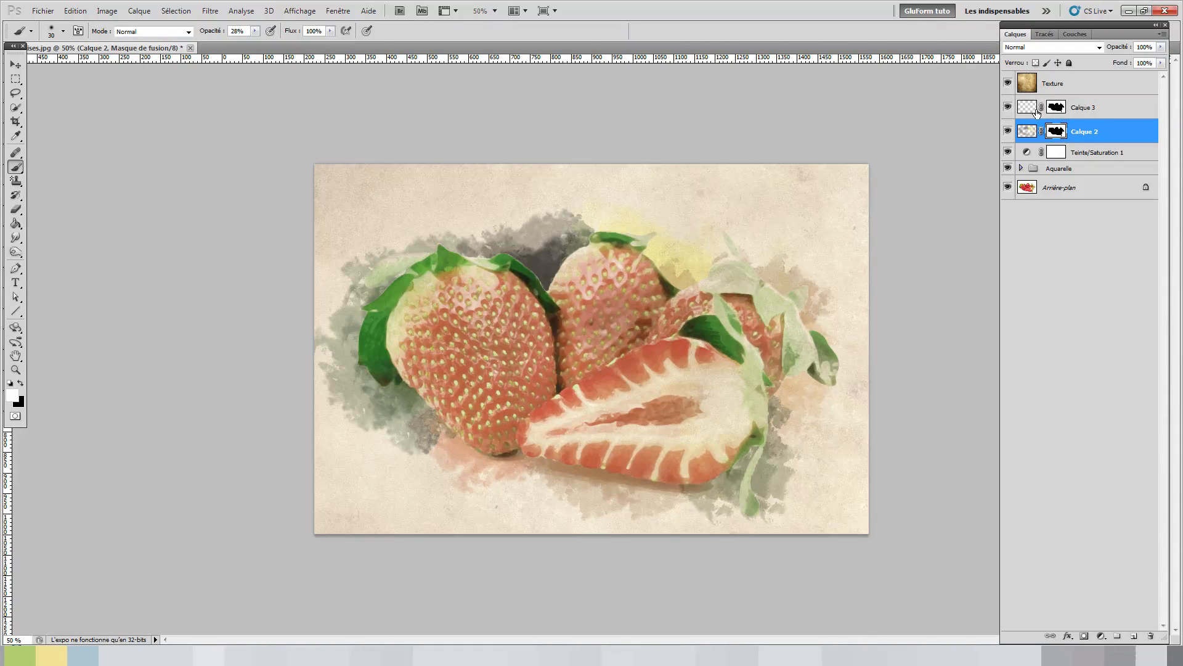
{"action": "left_click", "coordinate": [1040, 103]}
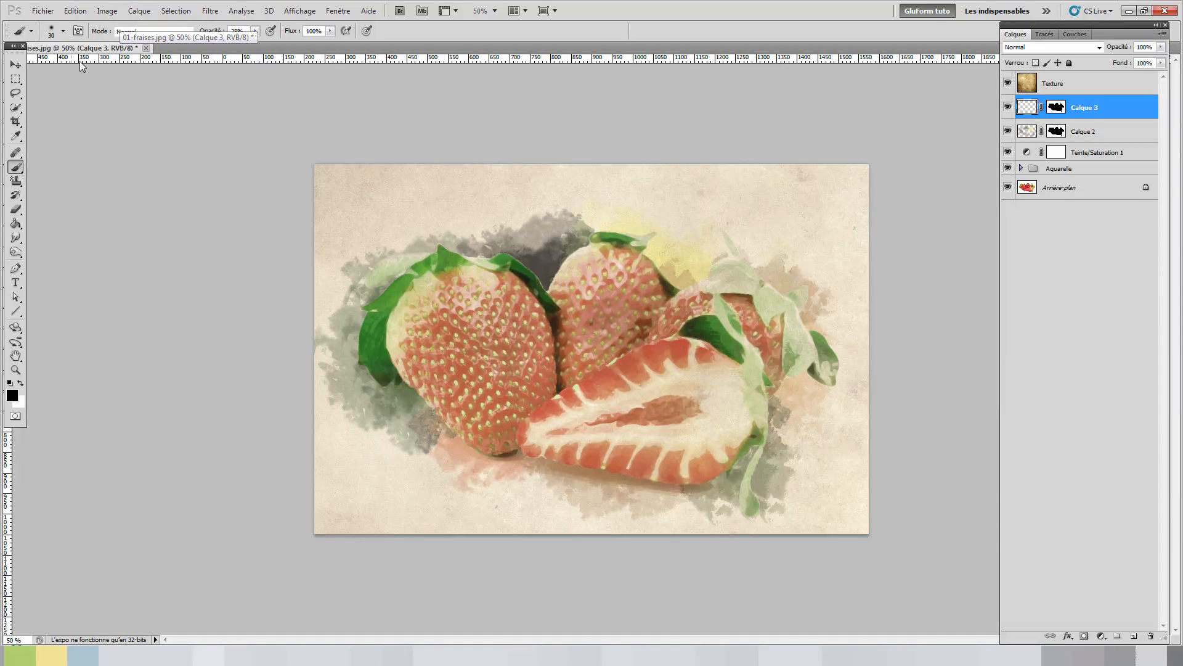
Switch the brush to the 526 px splatter tip and reduce its size to 168 px.
{"action": "left_click", "coordinate": [58, 33]}
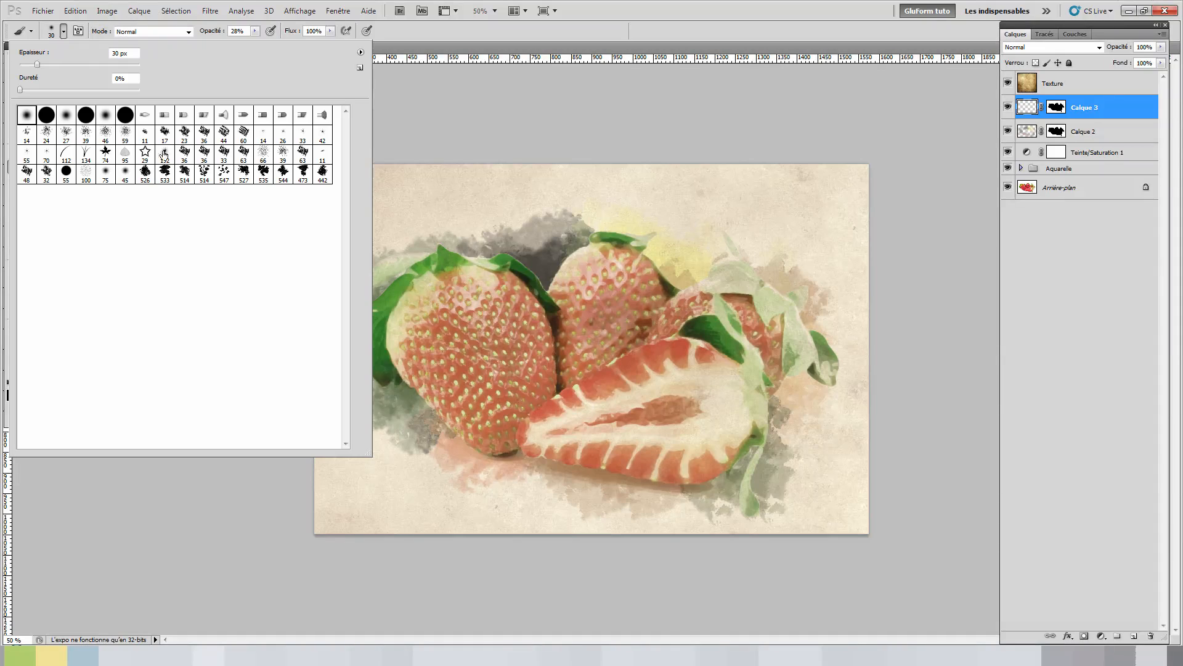
{"action": "left_click", "coordinate": [145, 175]}
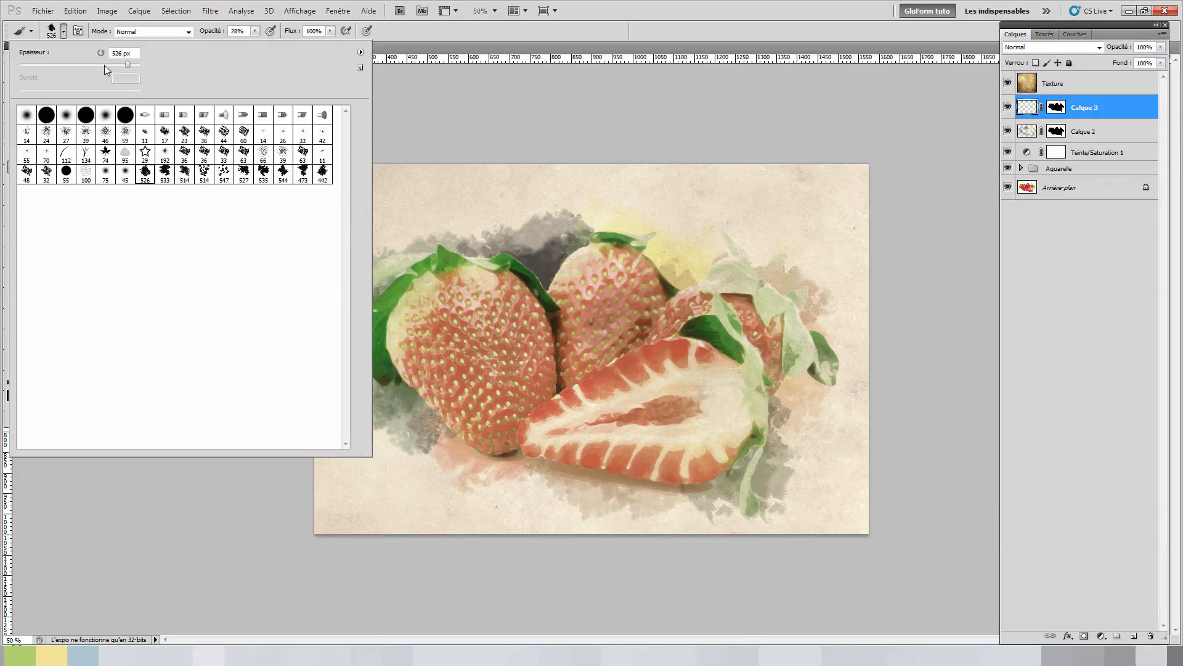
{"action": "left_click_drag", "start_coordinate": [104, 64], "coordinate": [100, 64]}
{"action": "left_click", "coordinate": [781, 110]}
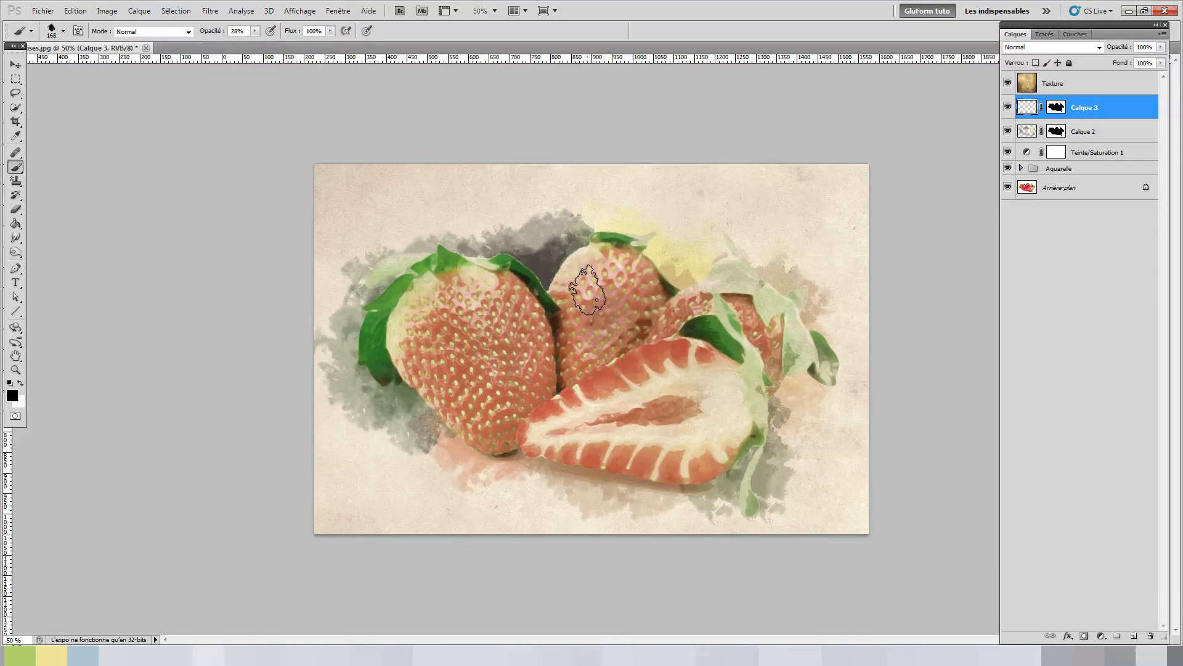
Sample red from the large left strawberry and paint splashes on Calque 3 between the two upright strawberries and beside the left leaf.
{"action": "key", "text": "i"}
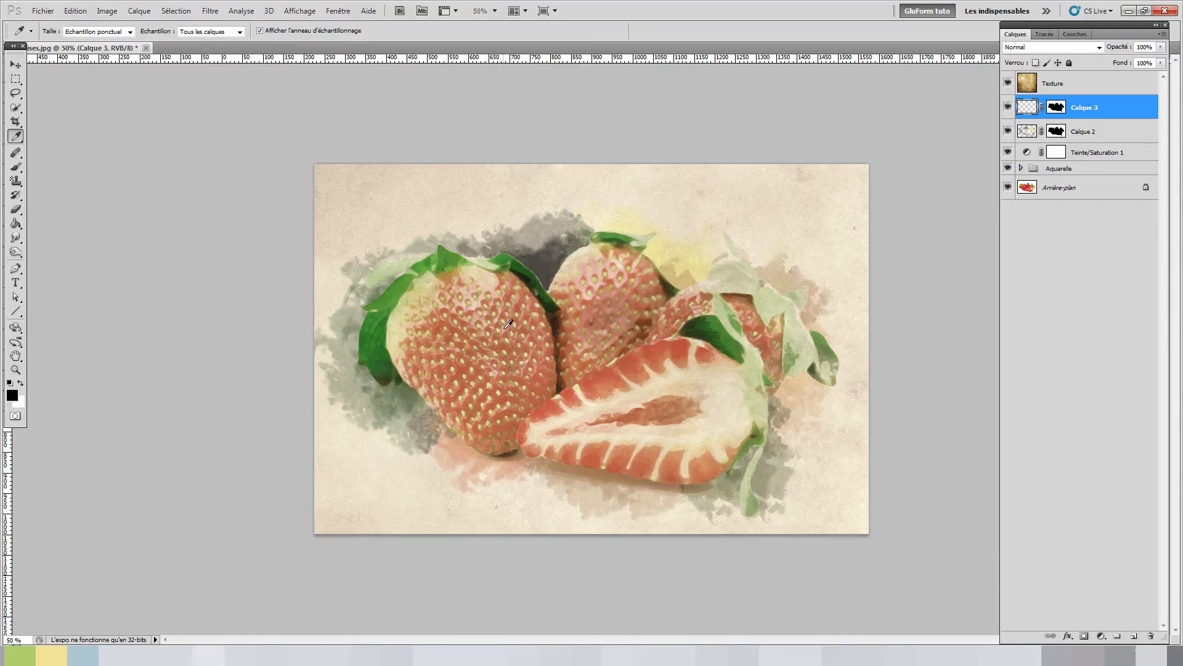
{"action": "left_click", "coordinate": [512, 323]}
{"action": "key", "text": "b"}
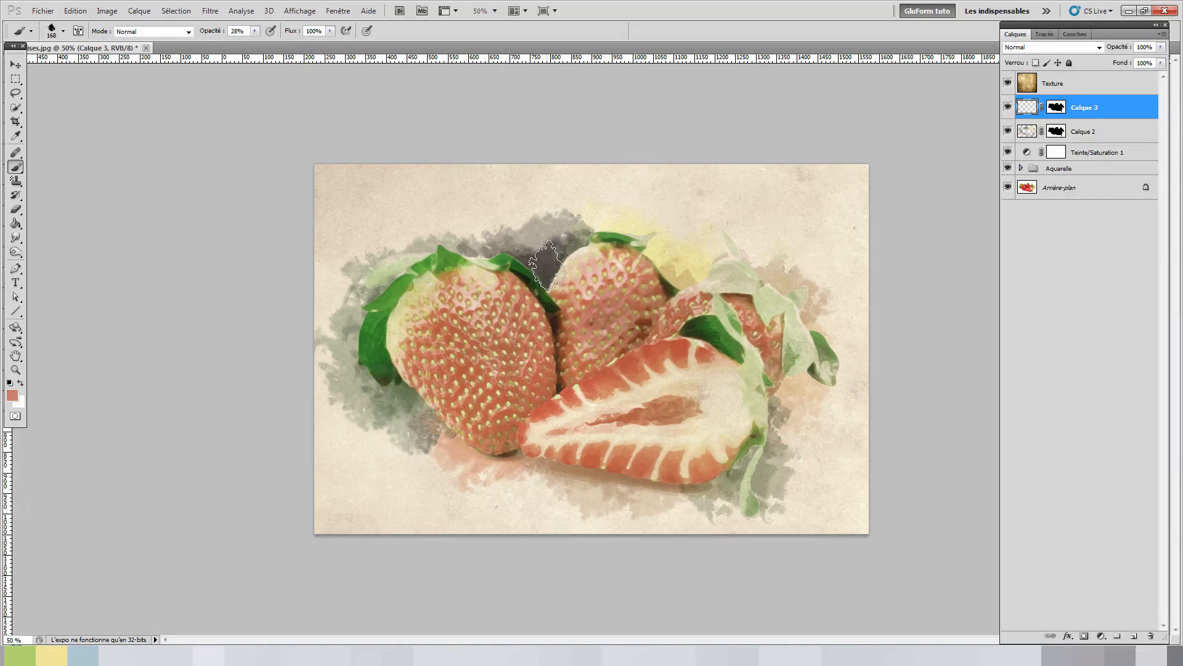
{"action": "left_click_drag", "start_coordinate": [545, 259], "coordinate": [541, 276]}
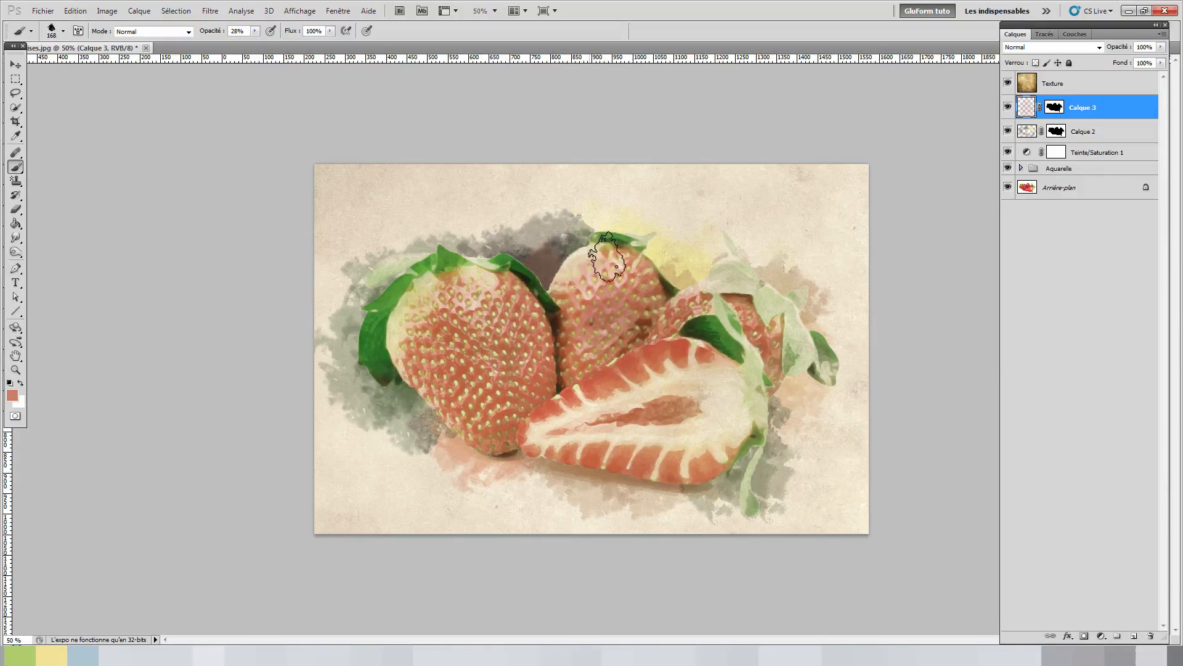
{"action": "left_click", "coordinate": [555, 280]}
{"action": "left_click", "coordinate": [528, 260]}
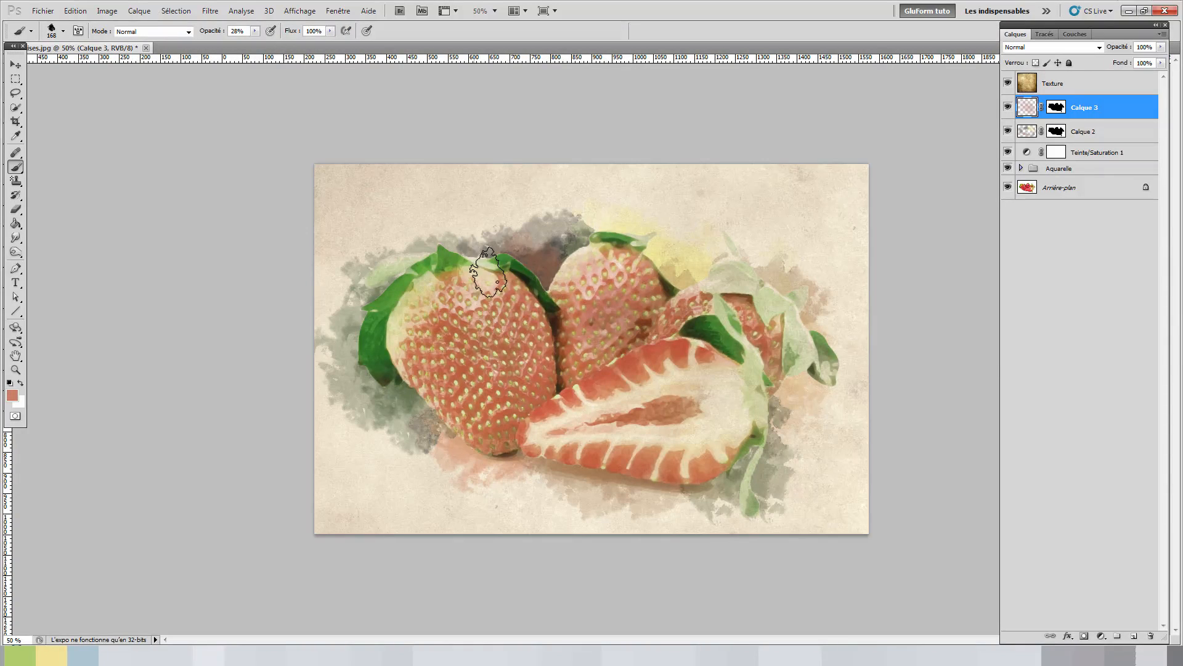
{"action": "mouse_move", "coordinate": [377, 358]}
{"action": "left_mouse_down"}
{"action": "mouse_move", "coordinate": [454, 406]}
{"action": "mouse_move", "coordinate": [406, 397]}
{"action": "mouse_move", "coordinate": [454, 426]}
{"action": "mouse_move", "coordinate": [371, 381]}
{"action": "mouse_move", "coordinate": [361, 334]}
{"action": "mouse_move", "coordinate": [354, 370]}
{"action": "mouse_move", "coordinate": [370, 395]}
{"action": "left_mouse_up"}
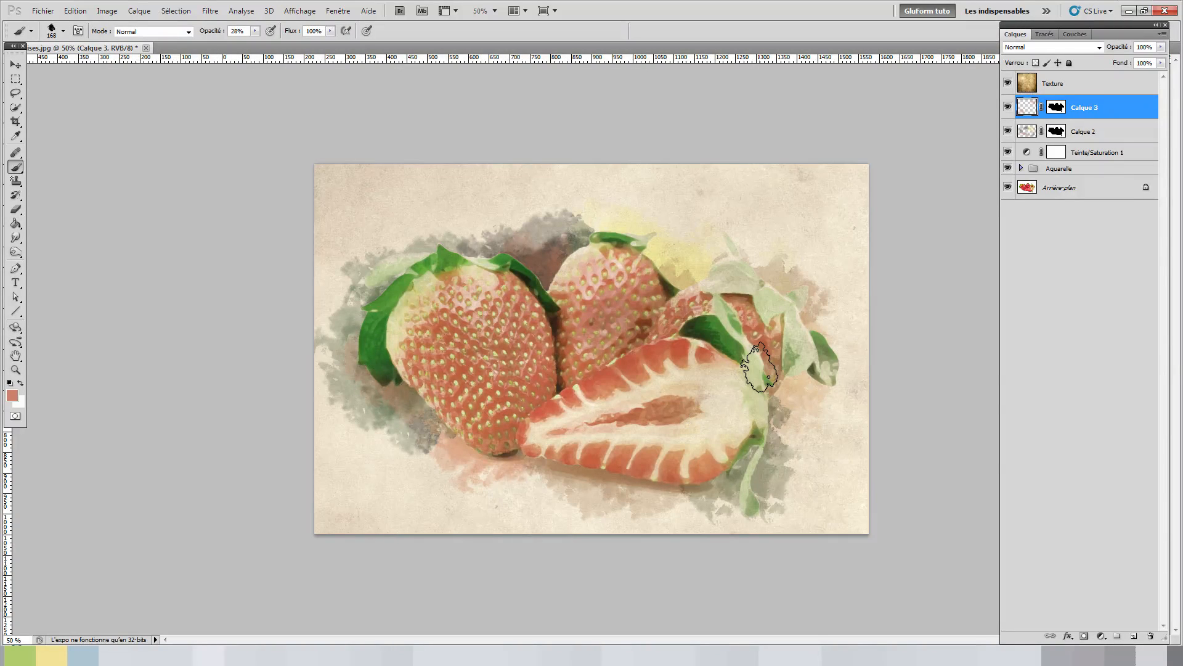
Sample green from the dark leaf above the cut strawberry and paint splashes on Calque 3 around the lower-right stem, undoing one stroke.
{"action": "key", "text": "i"}
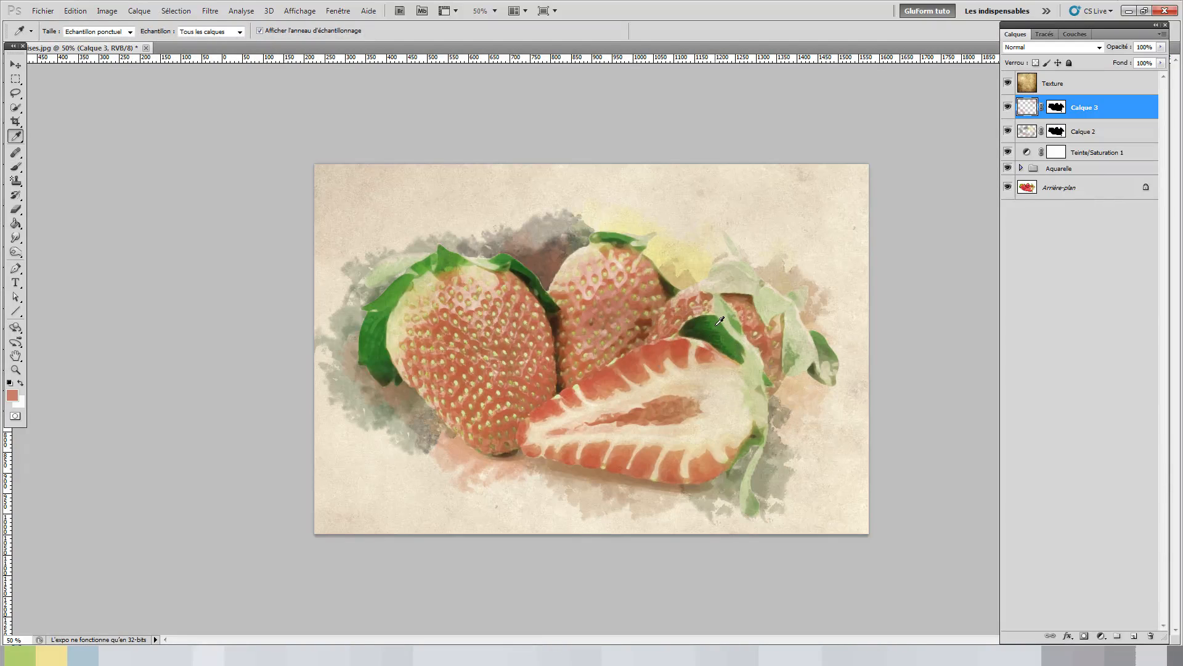
{"action": "left_click", "coordinate": [732, 354]}
{"action": "key", "text": "b"}
{"action": "mouse_move", "coordinate": [742, 493]}
{"action": "left_mouse_down"}
{"action": "mouse_move", "coordinate": [733, 468]}
{"action": "mouse_move", "coordinate": [797, 435]}
{"action": "mouse_move", "coordinate": [798, 423]}
{"action": "mouse_move", "coordinate": [776, 440]}
{"action": "mouse_move", "coordinate": [765, 427]}
{"action": "mouse_move", "coordinate": [792, 363]}
{"action": "mouse_move", "coordinate": [753, 413]}
{"action": "left_mouse_up"}
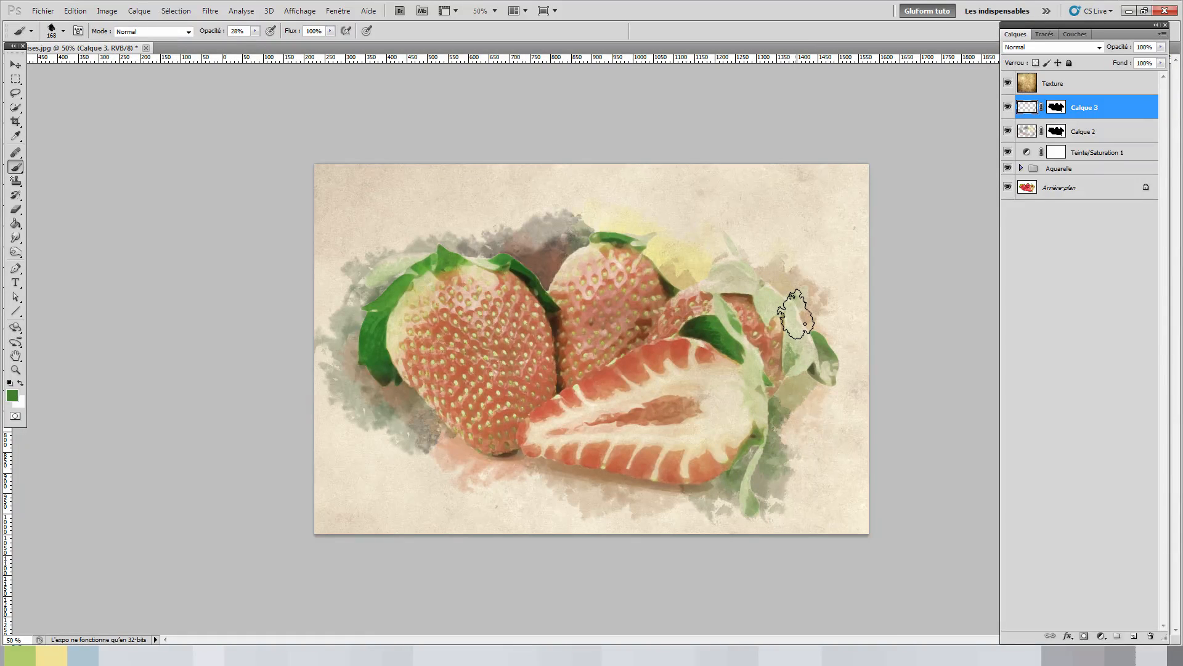
{"action": "key", "text": "ctrl+z"}
{"action": "left_click", "coordinate": [788, 385]}
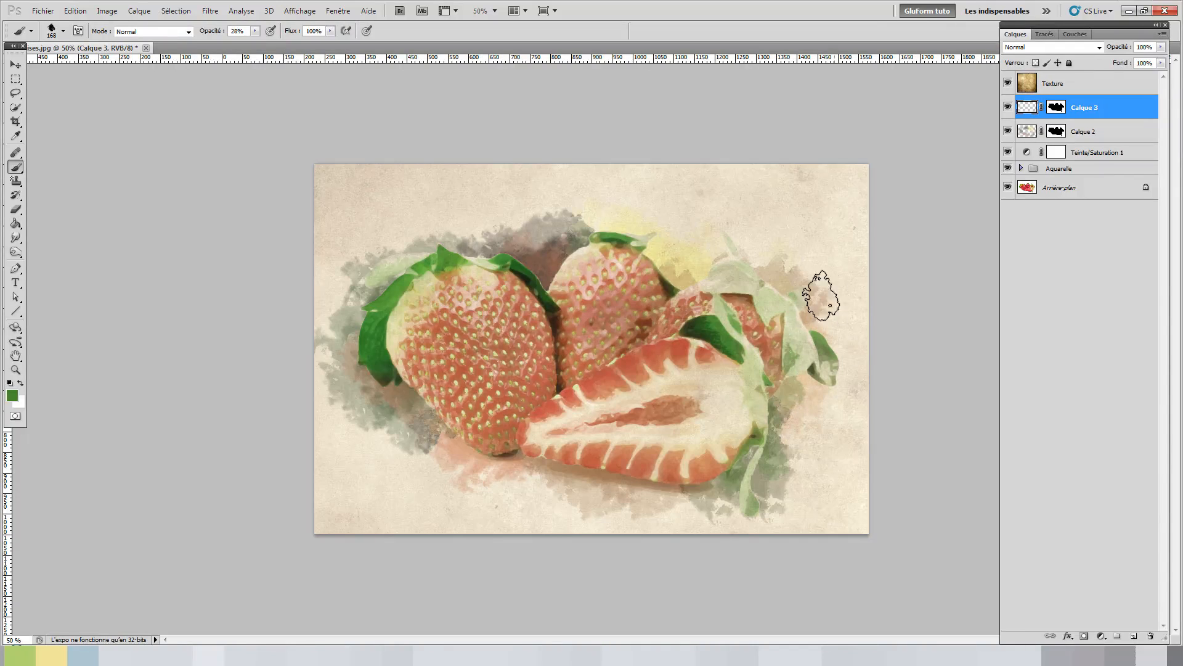
Paint a green splash by the upper-right leaves on Calque 3, sample pale yellow-green from the middle strawberry and splash it below the left strawberry.
{"action": "left_click", "coordinate": [787, 296]}
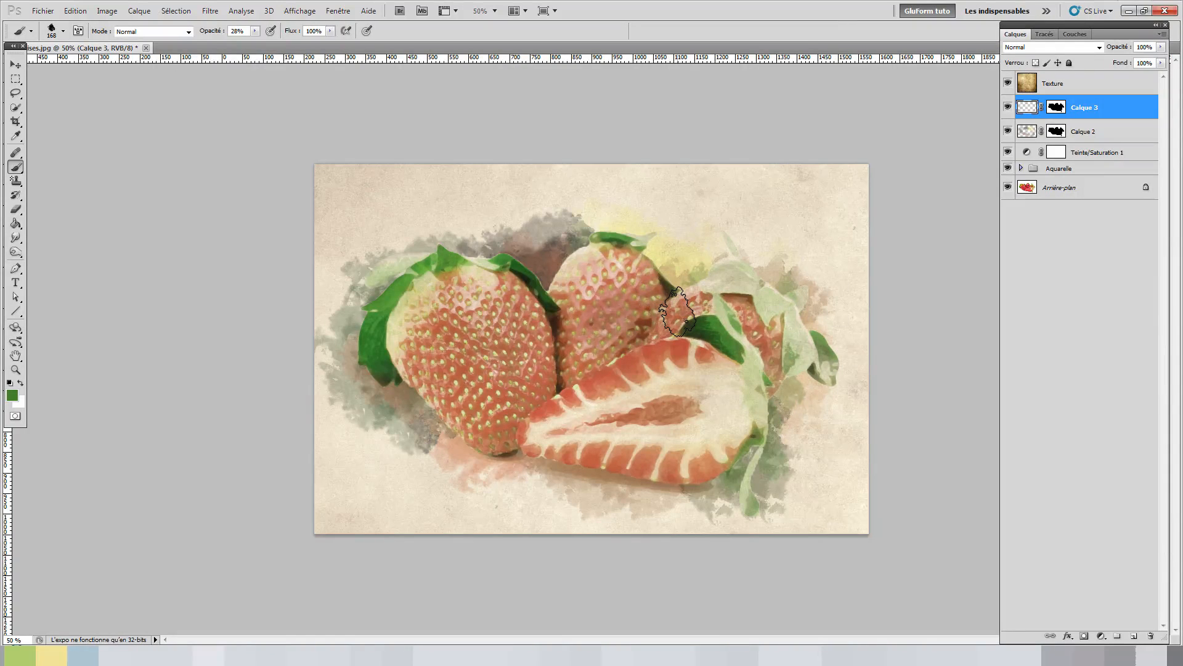
{"action": "key", "text": "i"}
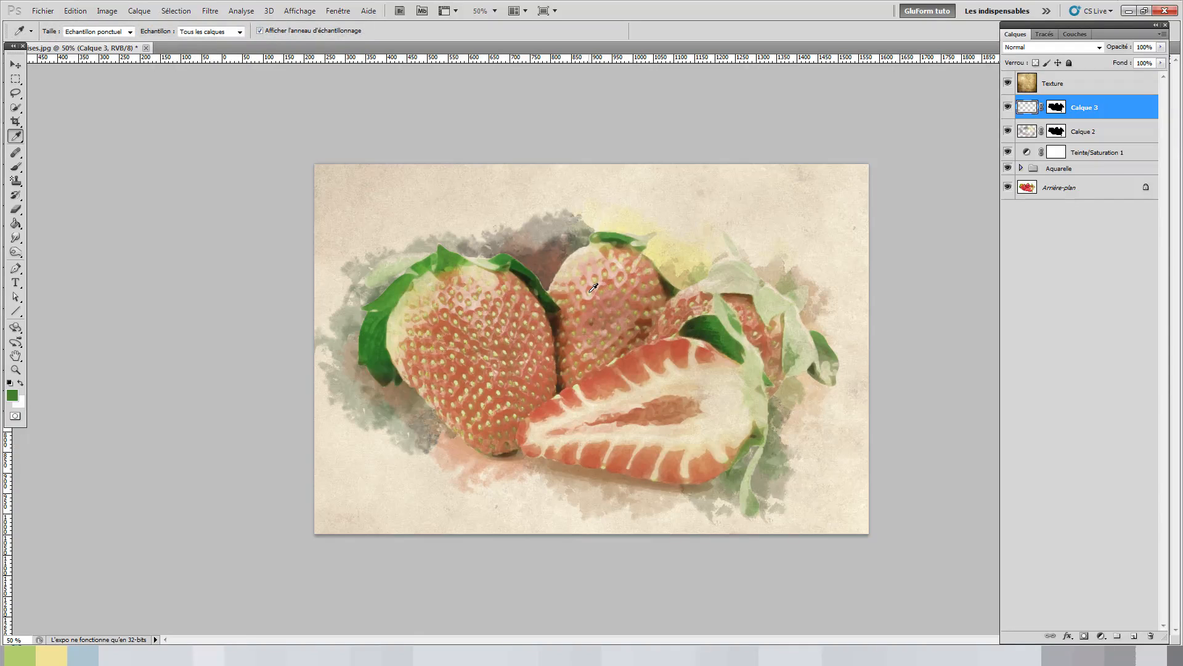
{"action": "left_click", "coordinate": [593, 288]}
{"action": "key", "text": "b"}
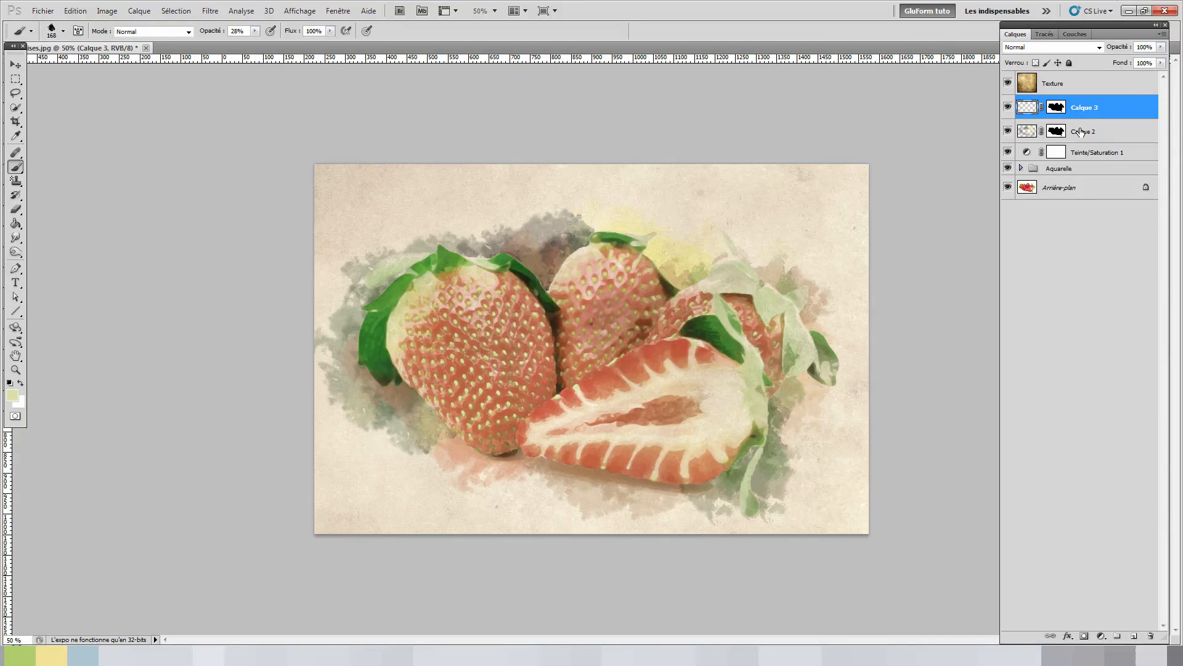
Compare the image with and without Calque 2's splashes and lower that layer's opacity to 75%.
{"action": "left_click", "coordinate": [1006, 132]}
{"action": "left_click", "coordinate": [1007, 133]}
{"action": "left_click", "coordinate": [1007, 133]}
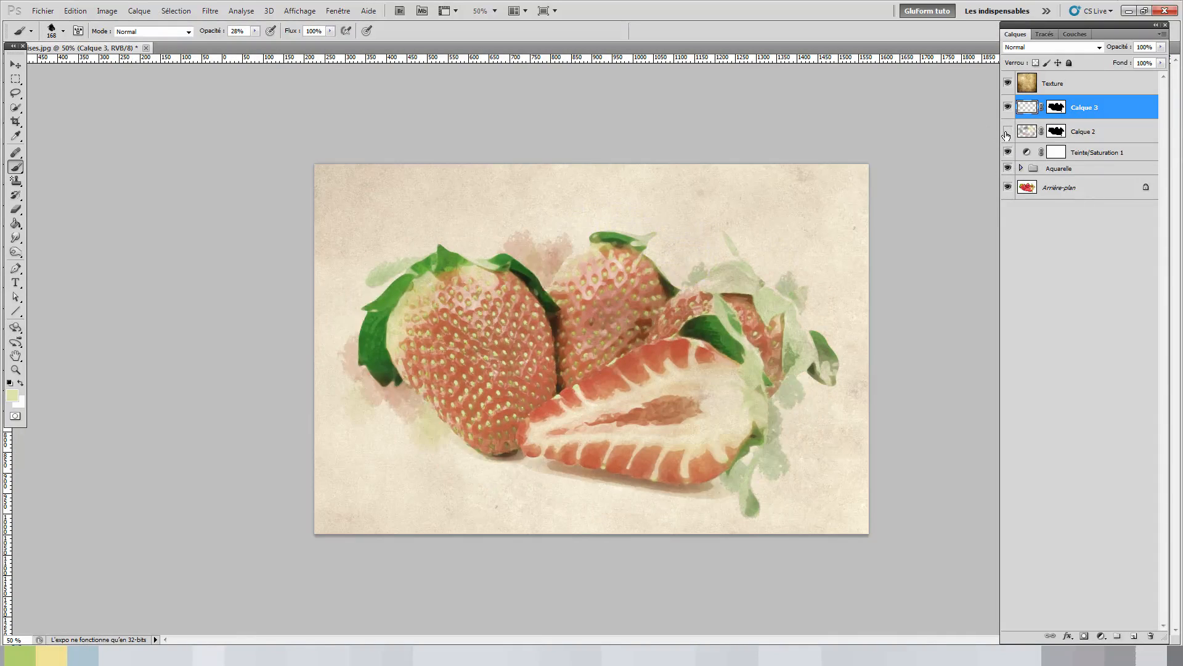
{"action": "left_click", "coordinate": [1006, 133]}
{"action": "left_click", "coordinate": [1097, 137]}
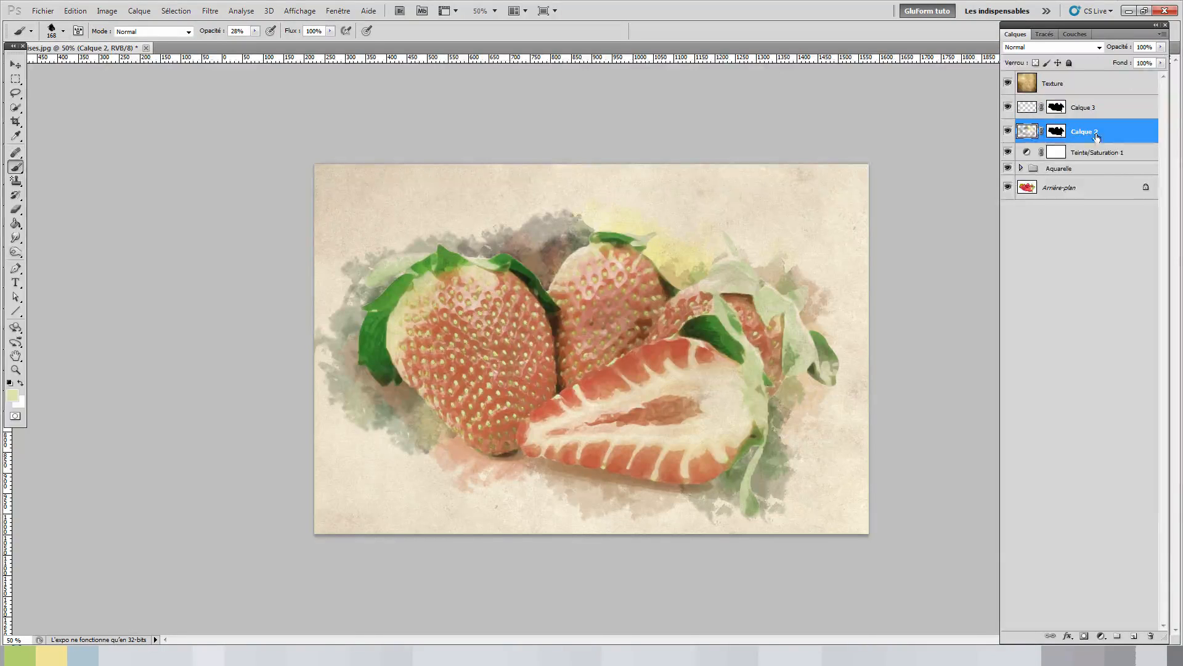
{"action": "left_click", "coordinate": [1161, 47]}
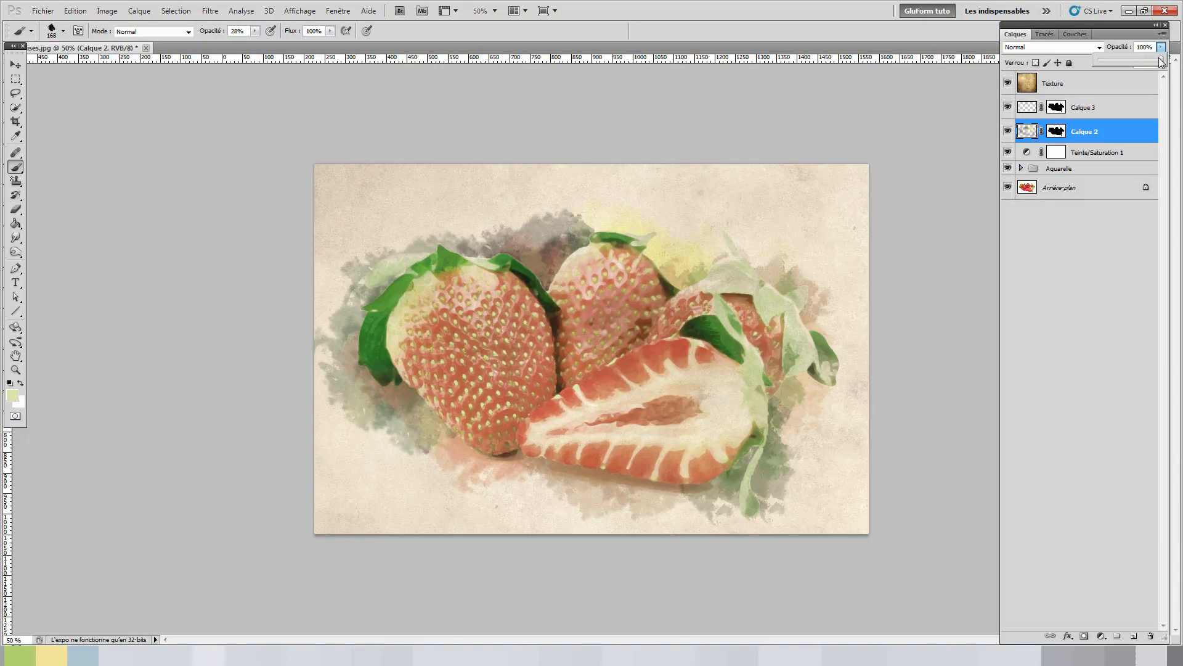
{"action": "left_click_drag", "start_coordinate": [1146, 62], "coordinate": [1148, 64]}
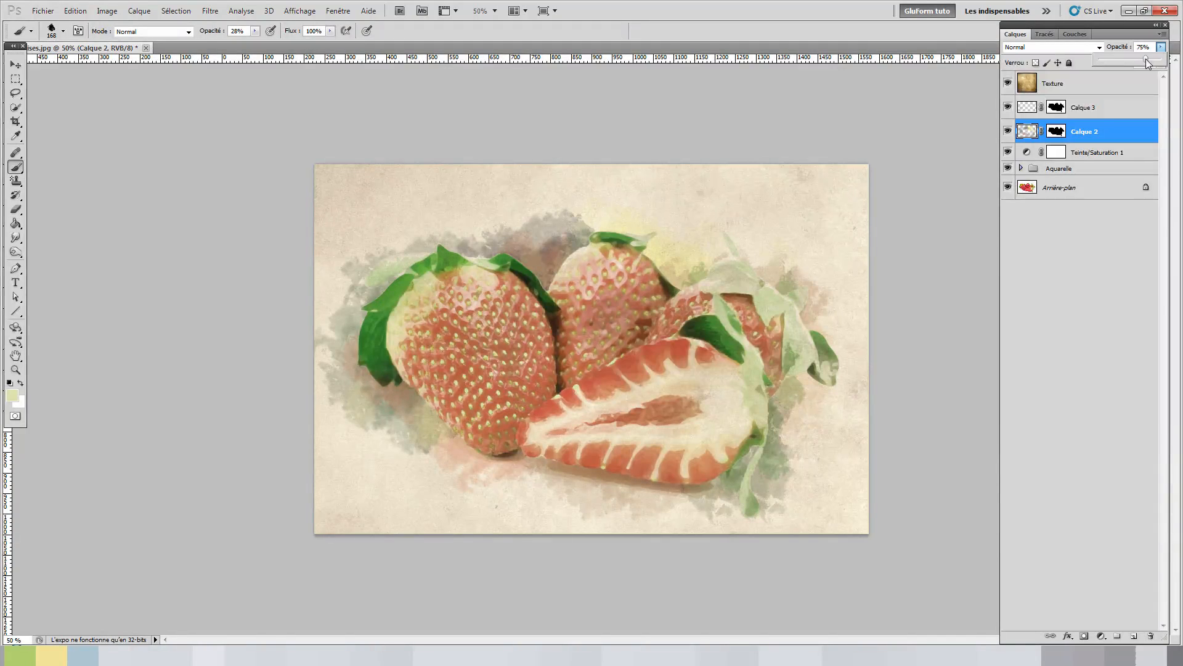
{"action": "left_click", "coordinate": [1009, 131]}
{"action": "left_click", "coordinate": [1009, 131]}
Reduce Calque 3's opacity to 71%, checking the image with and without its splashes.
{"action": "left_click", "coordinate": [1007, 109]}
{"action": "left_click", "coordinate": [1008, 109]}
{"action": "left_click", "coordinate": [1089, 111]}
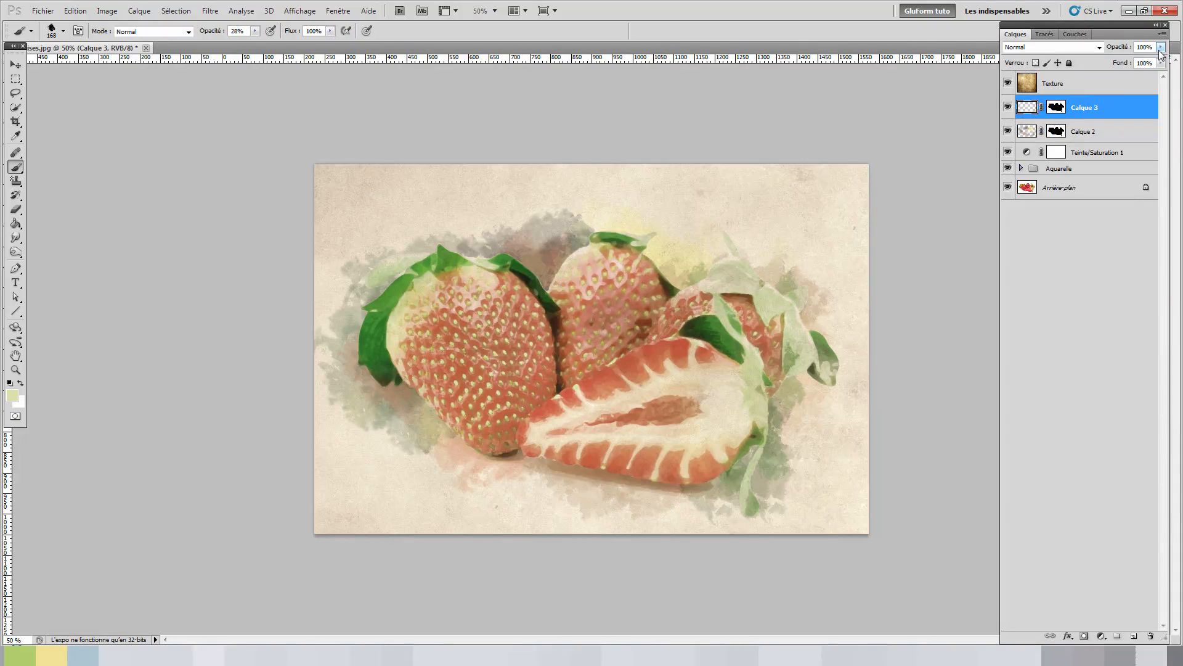
{"action": "left_click", "coordinate": [1160, 48]}
{"action": "left_click_drag", "start_coordinate": [1153, 60], "coordinate": [1145, 61]}
{"action": "left_click", "coordinate": [1009, 108]}
{"action": "left_click", "coordinate": [1009, 109]}
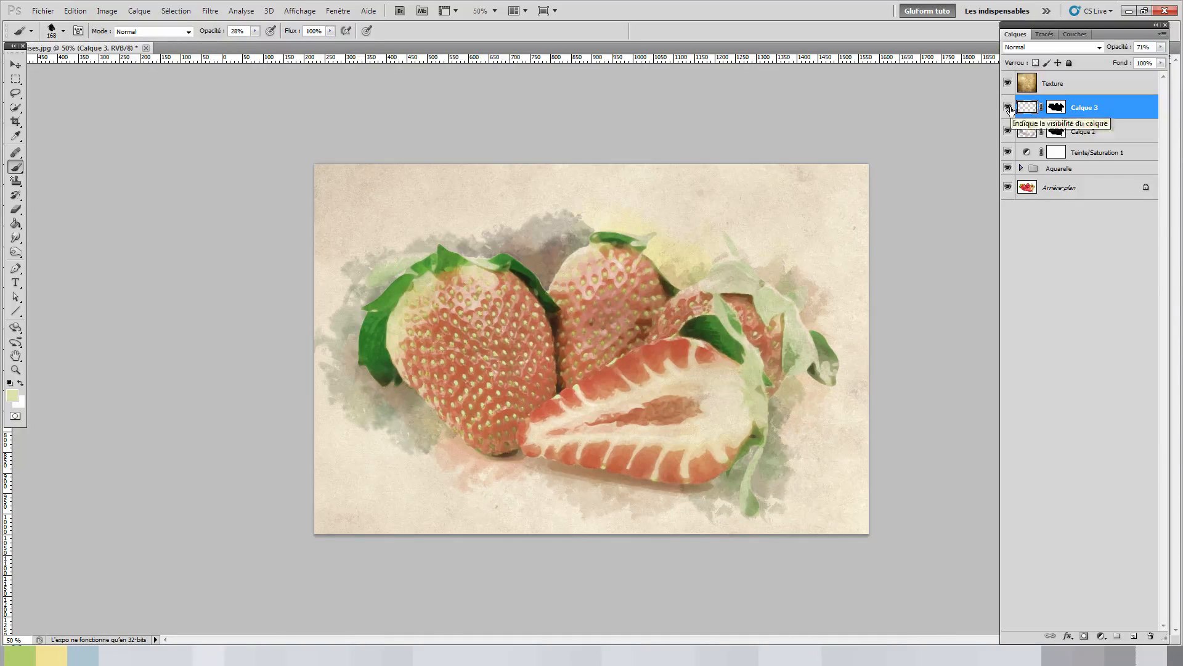